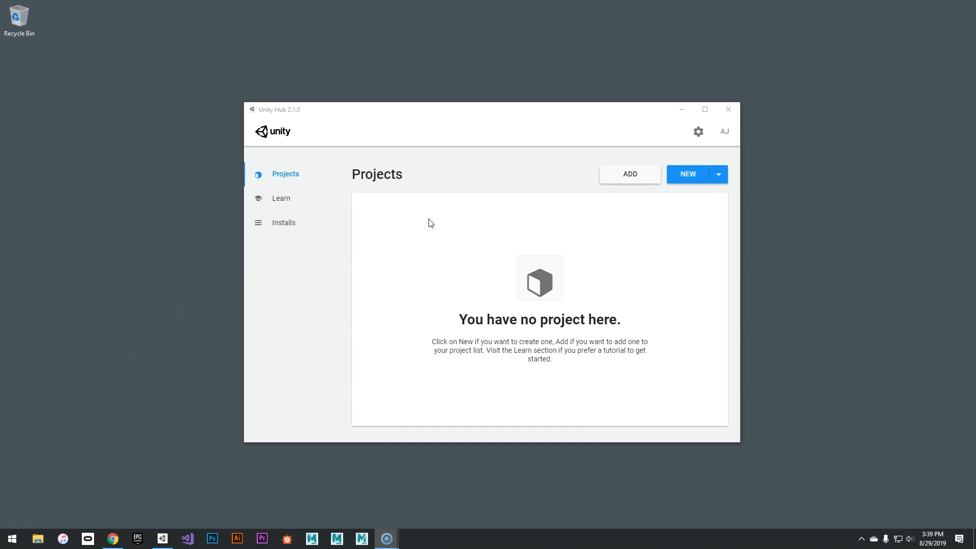
# Create a new project from the 3D template with the name Twin Stick Prototype
pyautogui.click(304, 234)
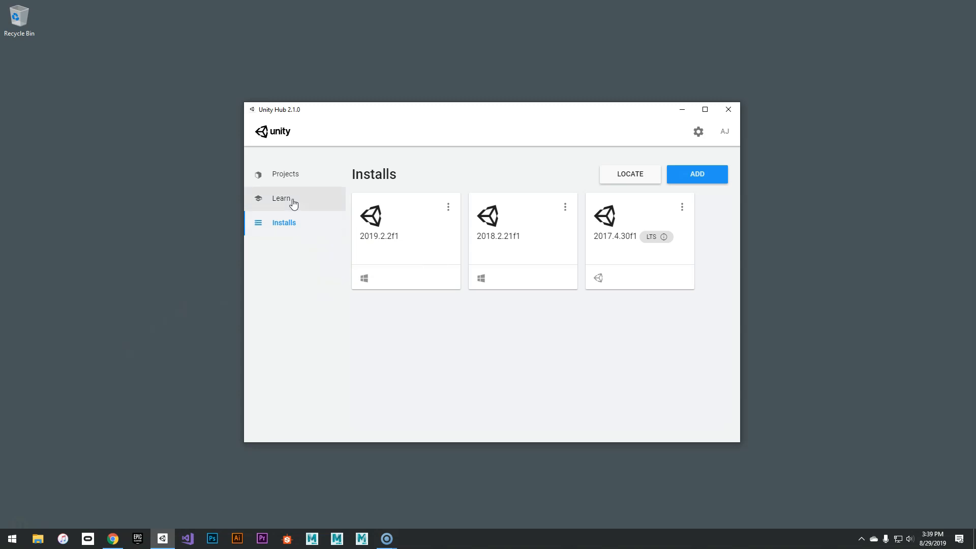
pyautogui.click(291, 185)
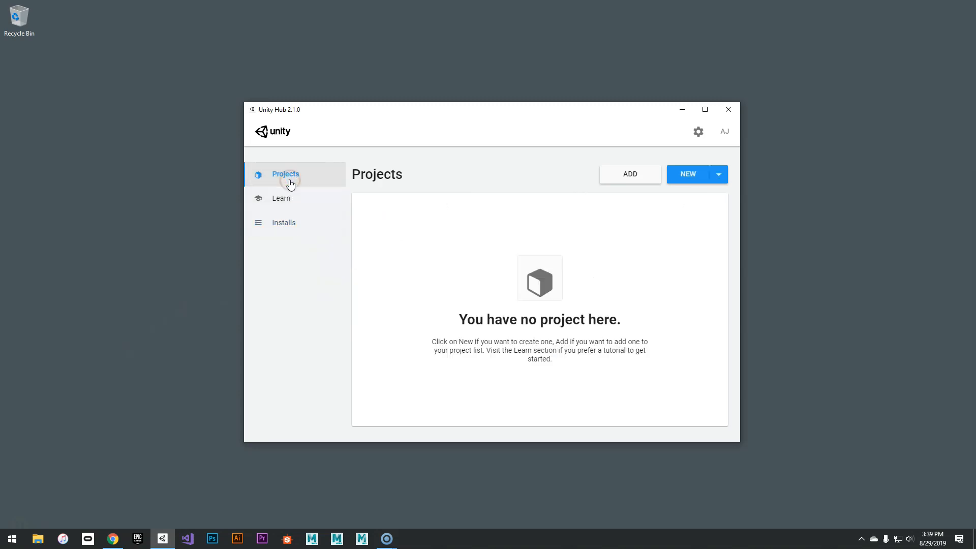
pyautogui.click(689, 179)
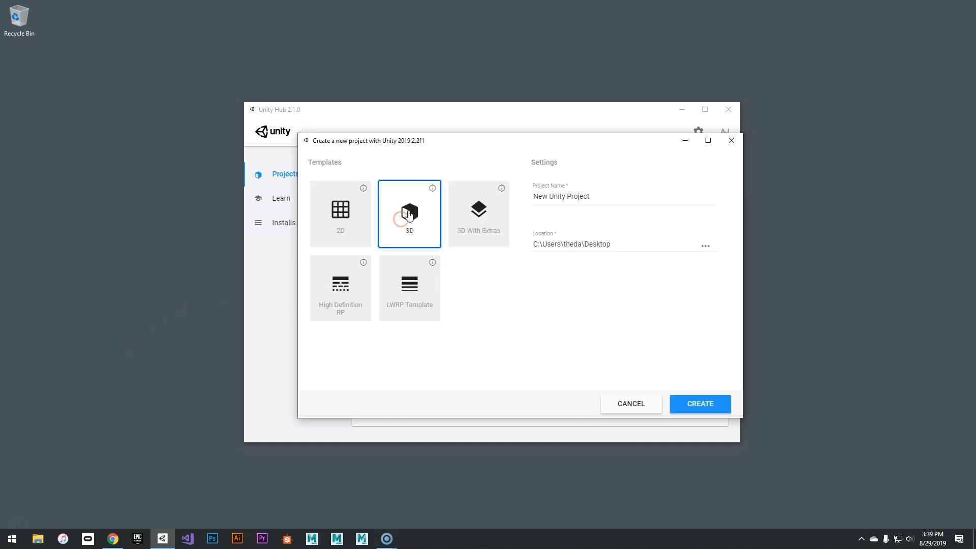
pyautogui.moveTo(596, 196); pyautogui.dragTo(525, 197)
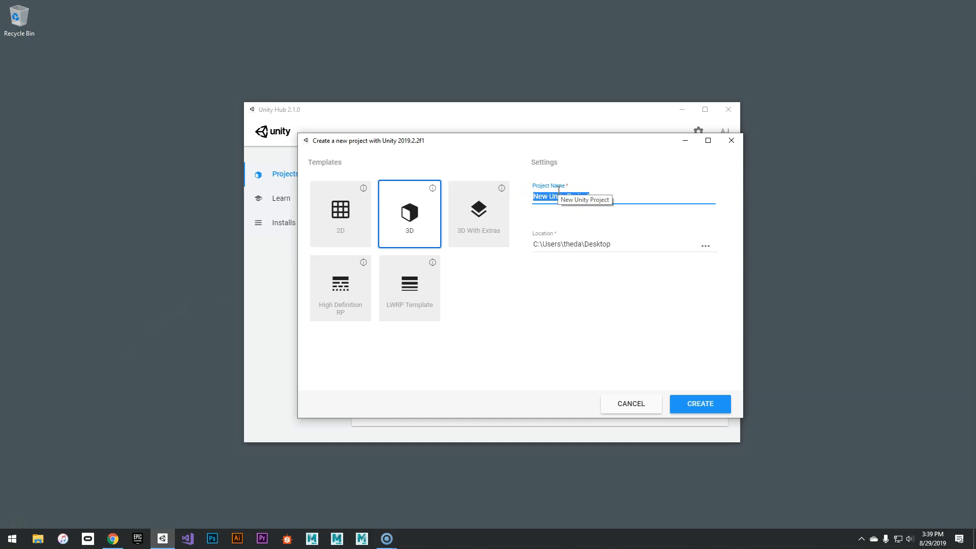
pyautogui.write('Twin Stick ')
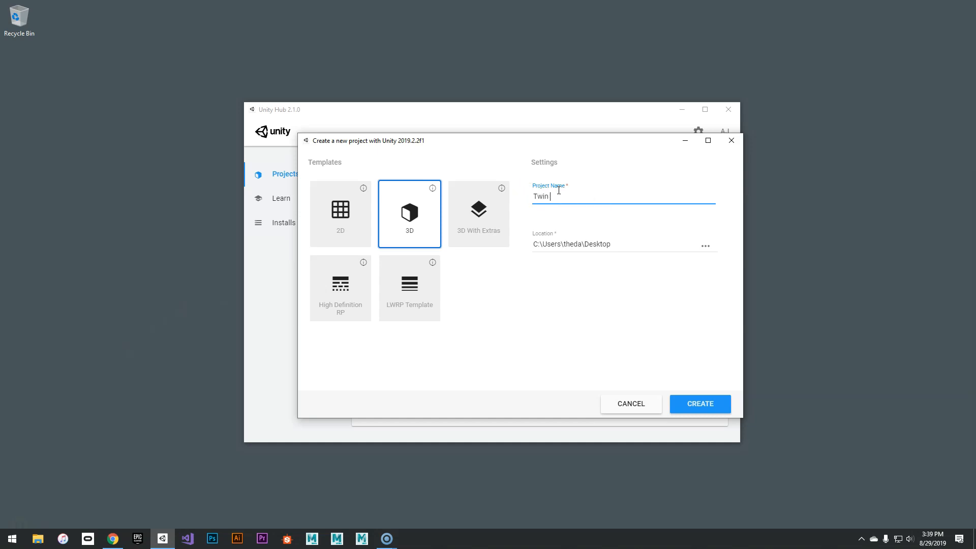
pyautogui.write('Prototype')
pyautogui.click(695, 408)
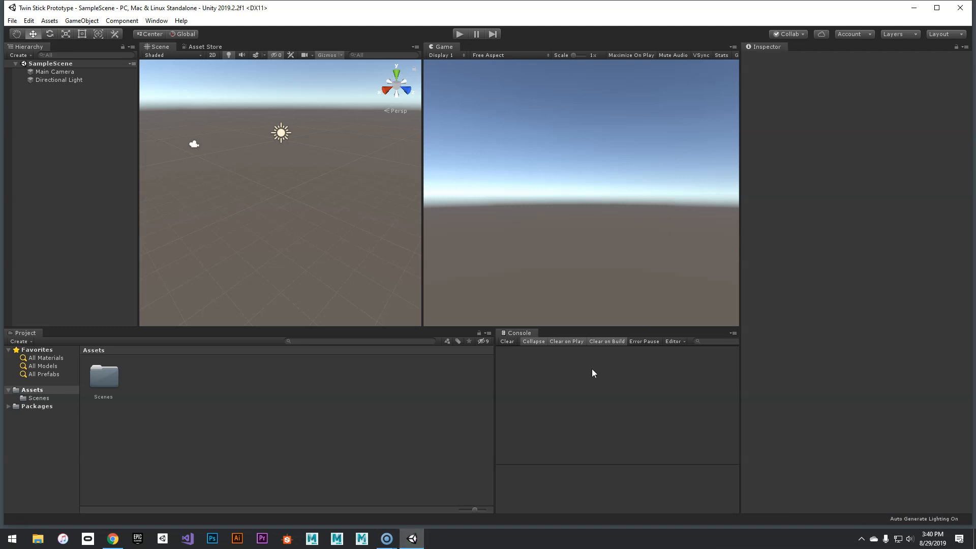
# Widen the Console panel slightly against the Project panel and set the Game view's aspect ratio to 16:9
pyautogui.moveTo(494, 375)
pyautogui.mouseDown()
pyautogui.moveTo(466, 375)
pyautogui.moveTo(479, 375)
pyautogui.mouseUp()
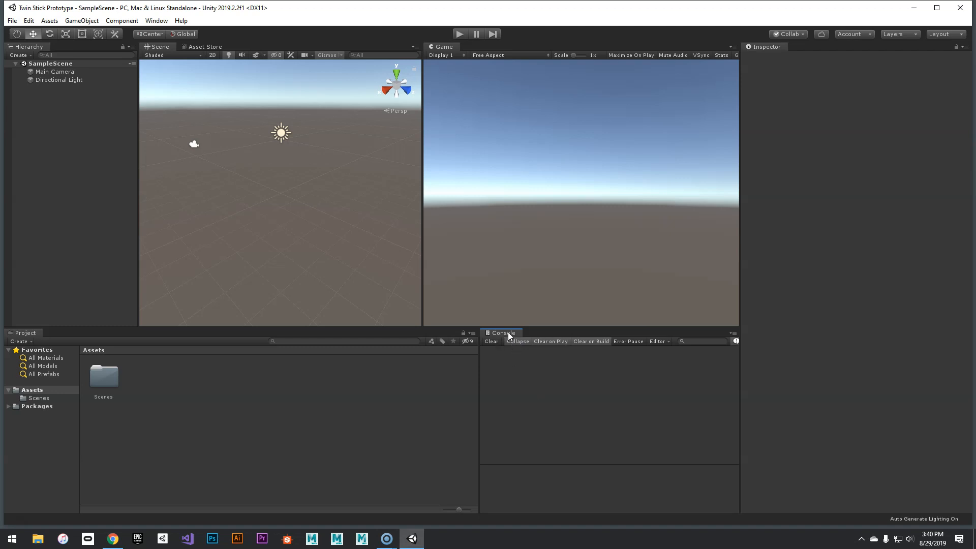
pyautogui.moveTo(478, 377); pyautogui.dragTo(488, 378)
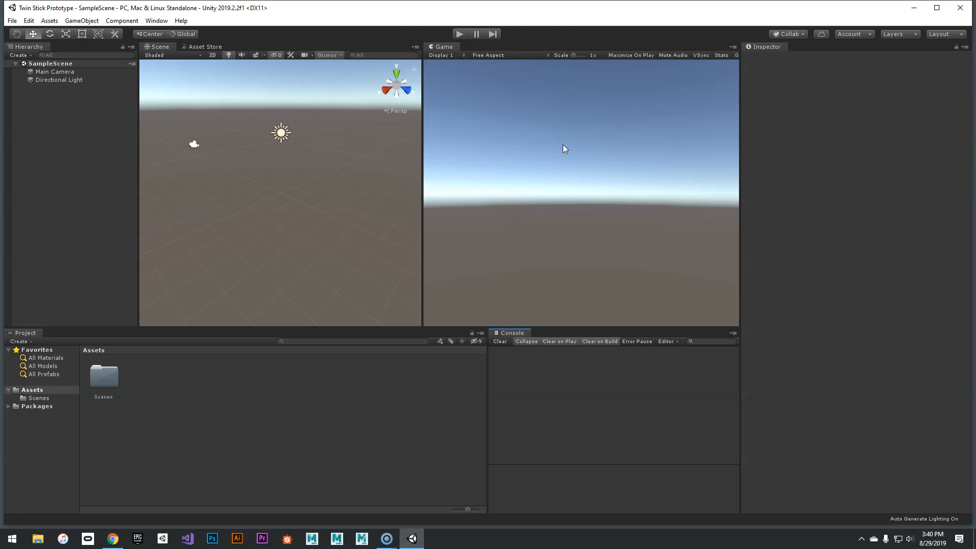
pyautogui.click(481, 56)
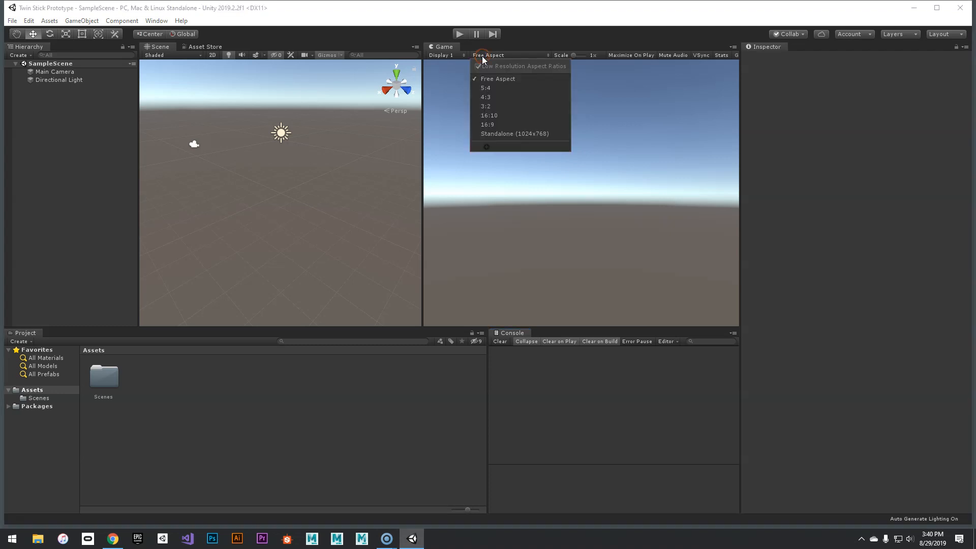
pyautogui.click(493, 125)
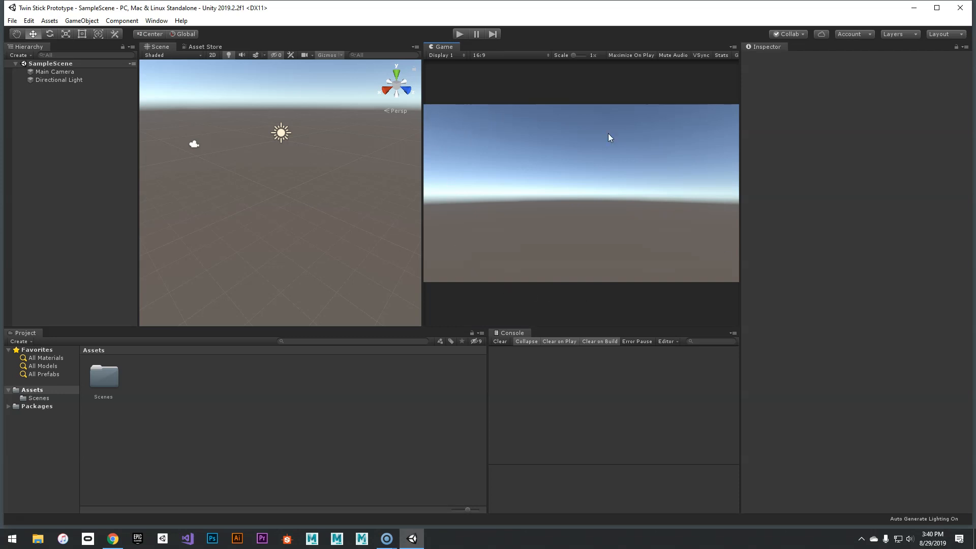
# Adjust the divider between the Scene and Game views so that the Scene view is slightly wider
pyautogui.moveTo(422, 187)
pyautogui.mouseDown()
pyautogui.moveTo(449, 187)
pyautogui.moveTo(374, 181)
pyautogui.moveTo(480, 189)
pyautogui.moveTo(425, 190)
pyautogui.moveTo(436, 186)
pyautogui.mouseUp()
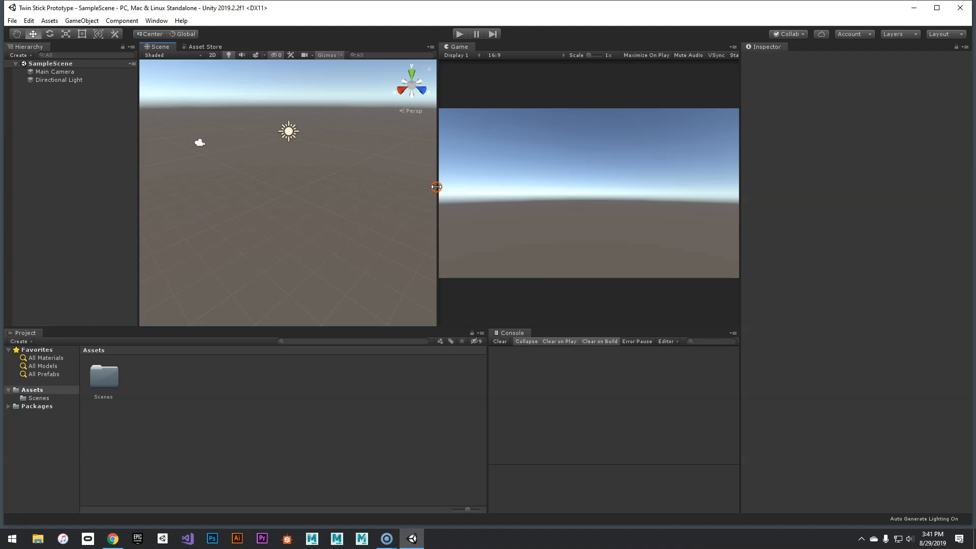
pyautogui.moveTo(436, 186); pyautogui.dragTo(429, 186)
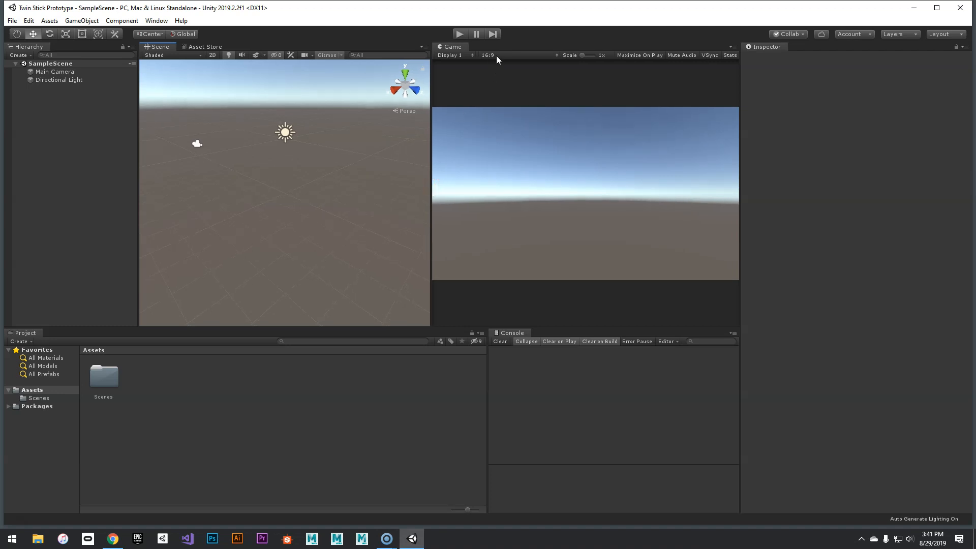
pyautogui.moveTo(430, 155); pyautogui.dragTo(420, 156)
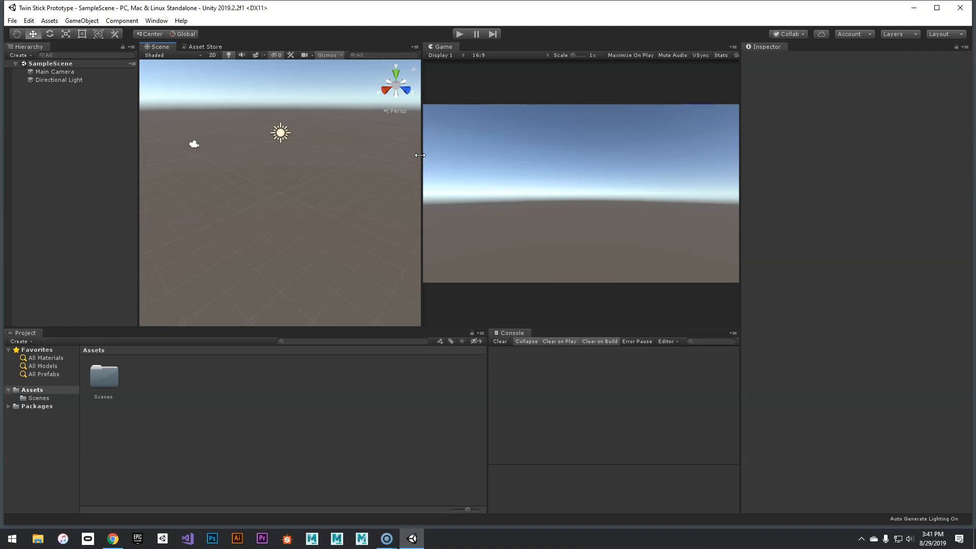
pyautogui.moveTo(424, 170); pyautogui.dragTo(448, 170)
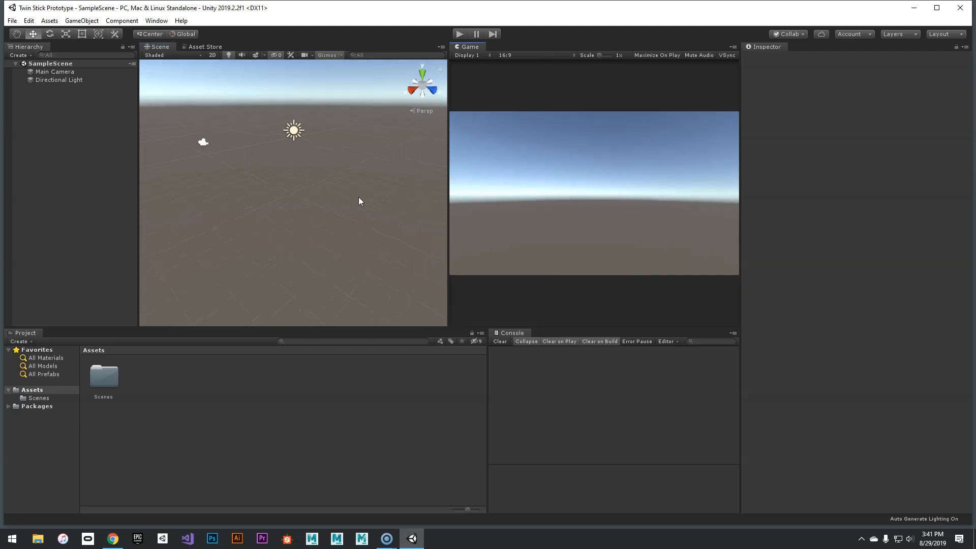
pyautogui.hotkey('alt', 'p')
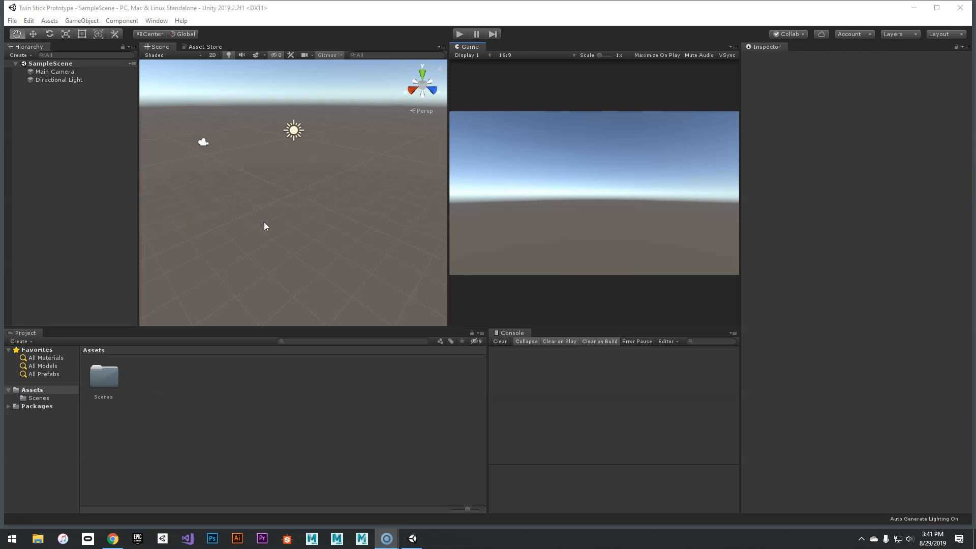
# Create a folder named Scripts in the project's Assets folder
pyautogui.rightClick(145, 382)
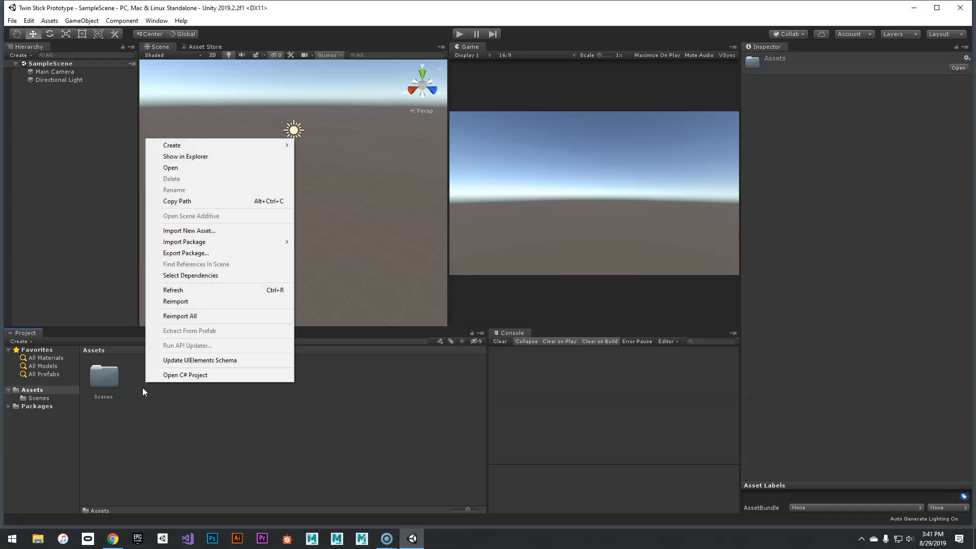
pyautogui.moveTo(193, 147)
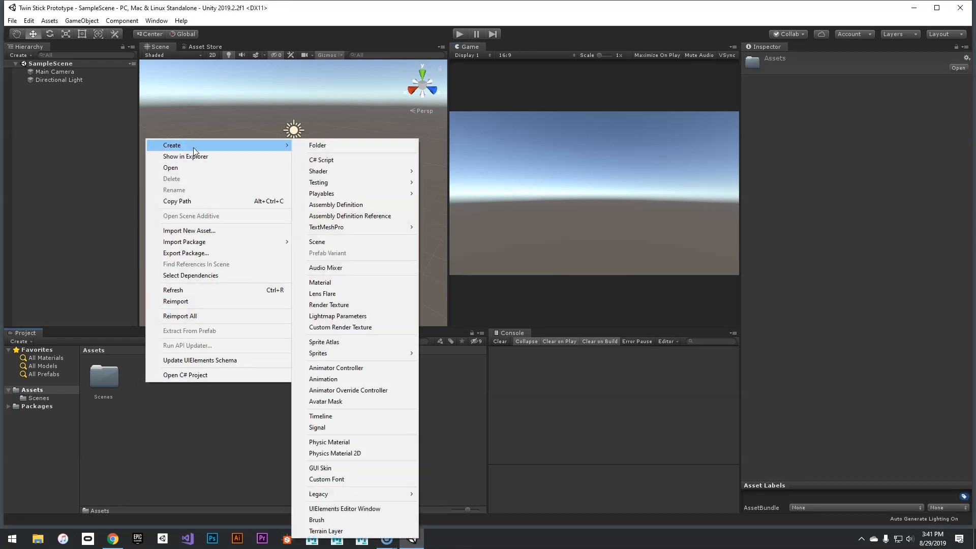
pyautogui.click(303, 147)
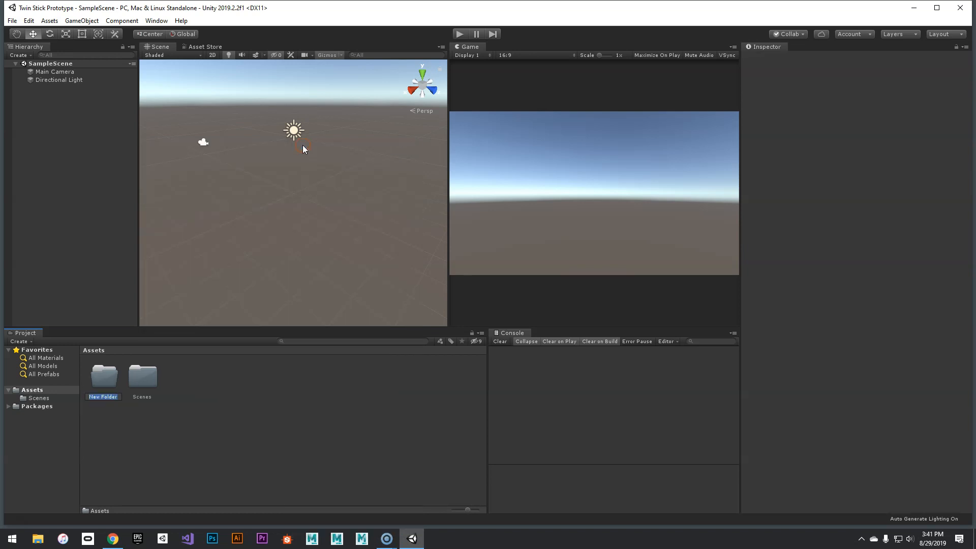
pyautogui.write('Scripts')
pyautogui.press('Return')
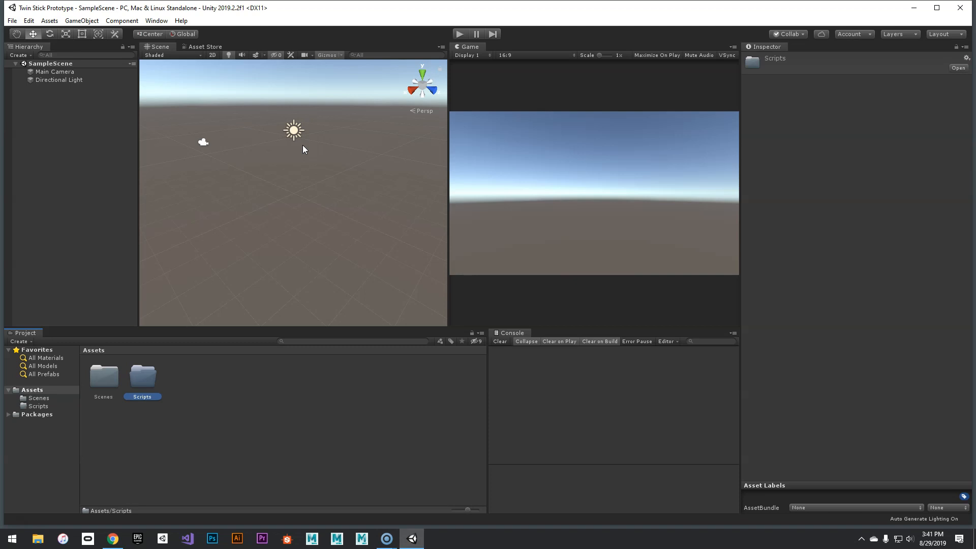
# Create a folder named Prefabs in the project's Assets folder
pyautogui.rightClick(189, 390)
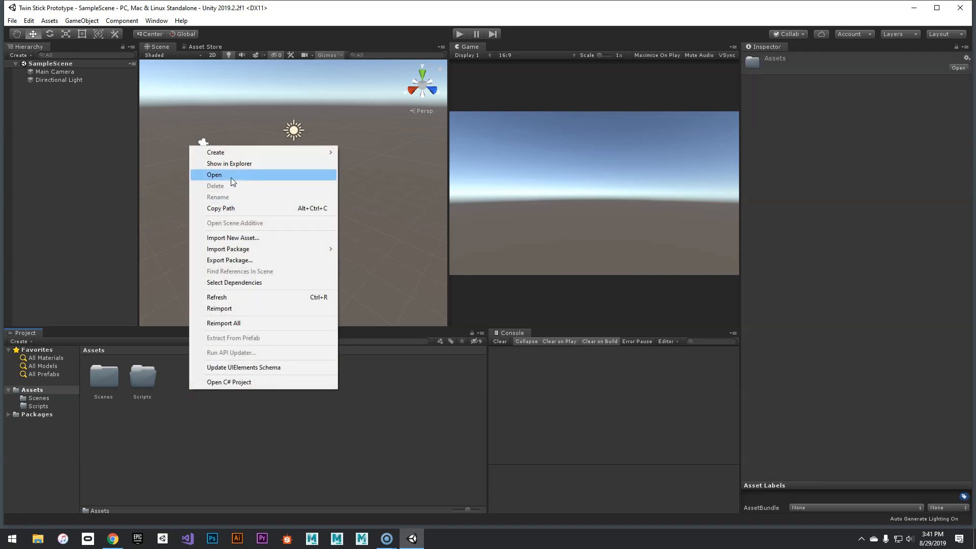
pyautogui.moveTo(234, 151)
pyautogui.click(364, 151)
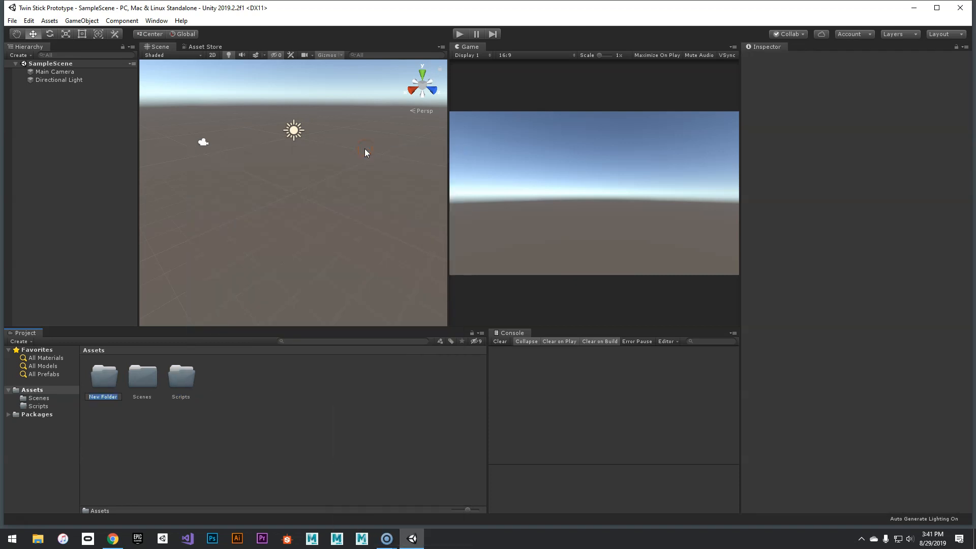
pyautogui.write('Prefabs')
pyautogui.press('Return')
# Create a folder named Materials in the project's Assets folder
pyautogui.rightClick(230, 385)
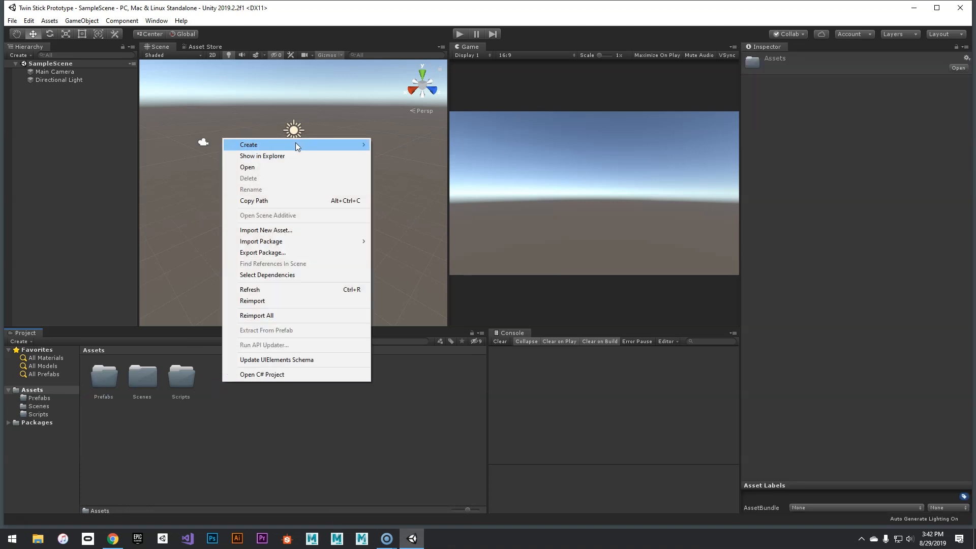
pyautogui.moveTo(297, 146)
pyautogui.click(391, 145)
pyautogui.write('Materials')
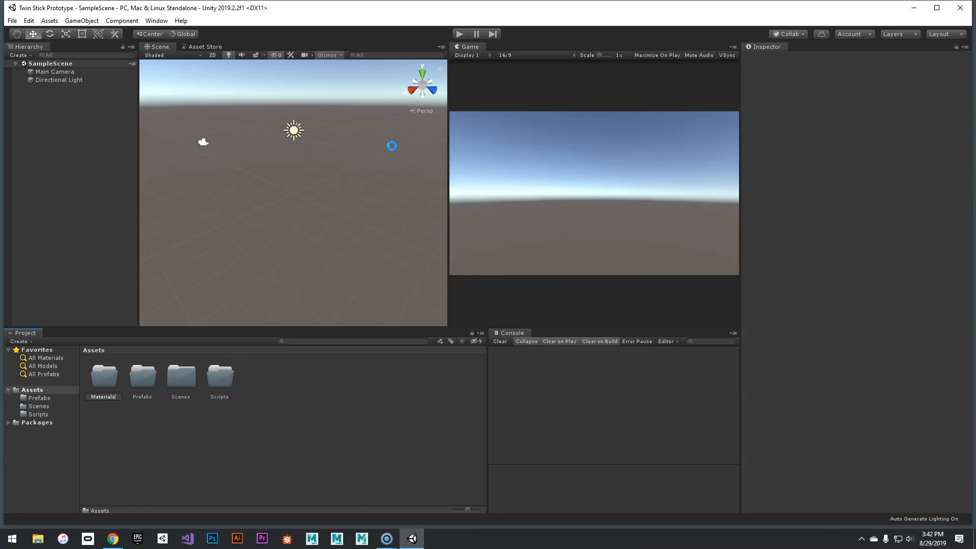
pyautogui.press('Return')
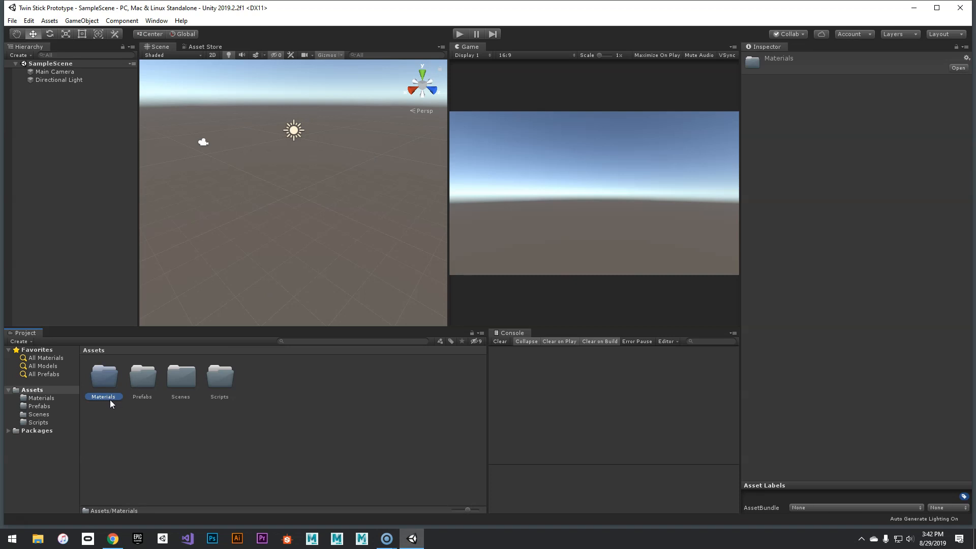
pyautogui.click(141, 397)
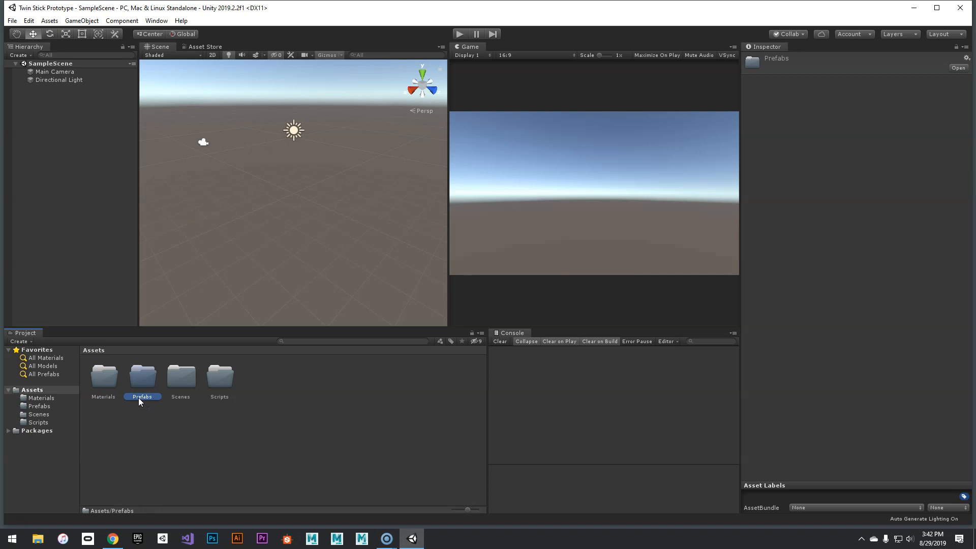
pyautogui.click(233, 393)
pyautogui.click(235, 428)
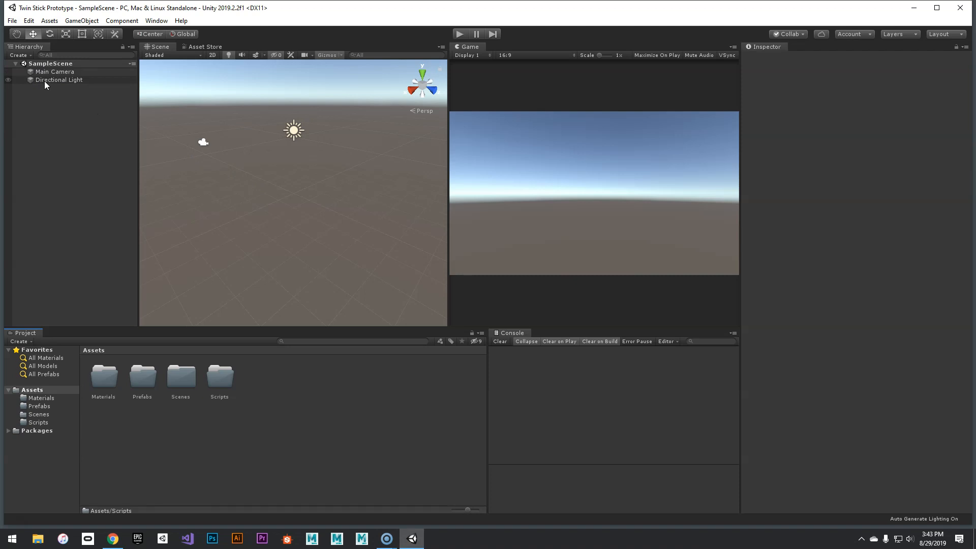
# Add a 3D plane to the scene and rename it Ground
pyautogui.click(26, 54)
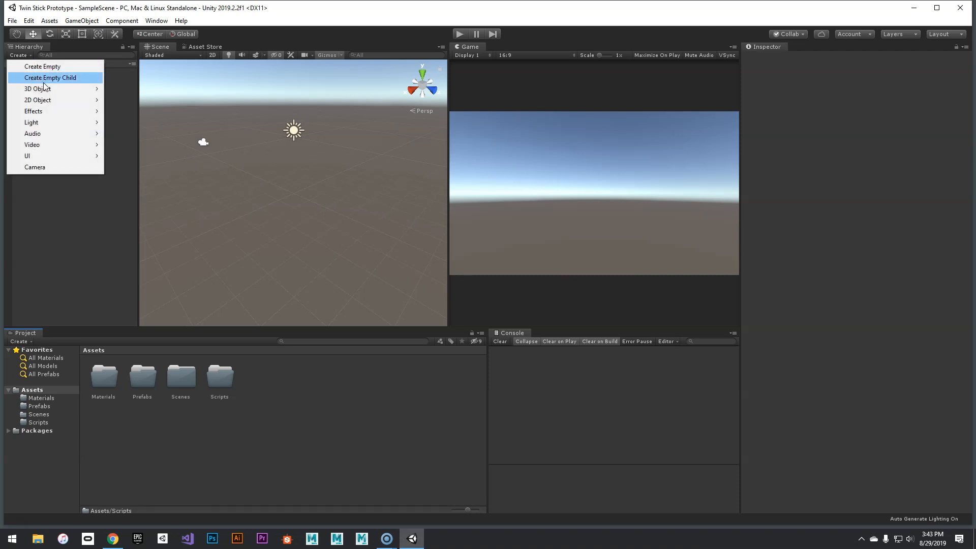
pyautogui.moveTo(46, 90)
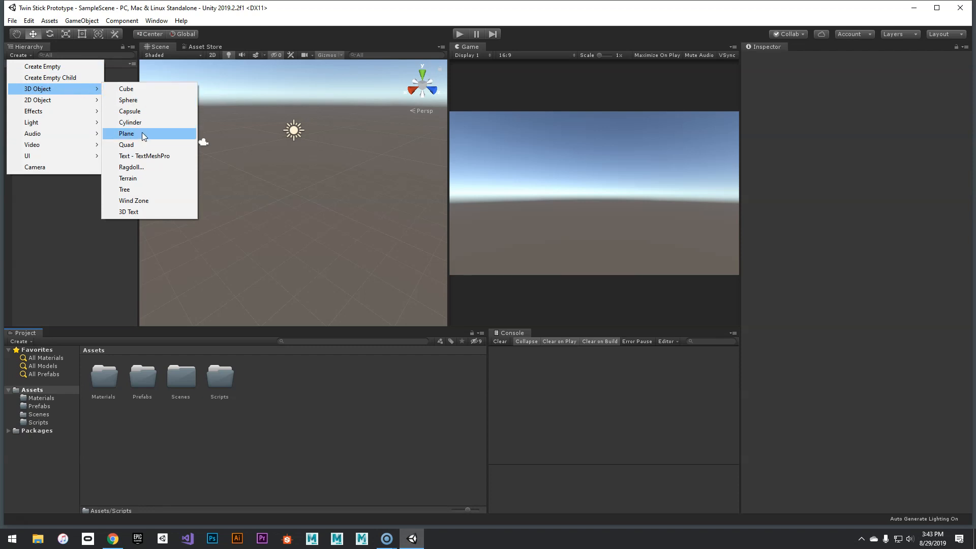
pyautogui.click(127, 134)
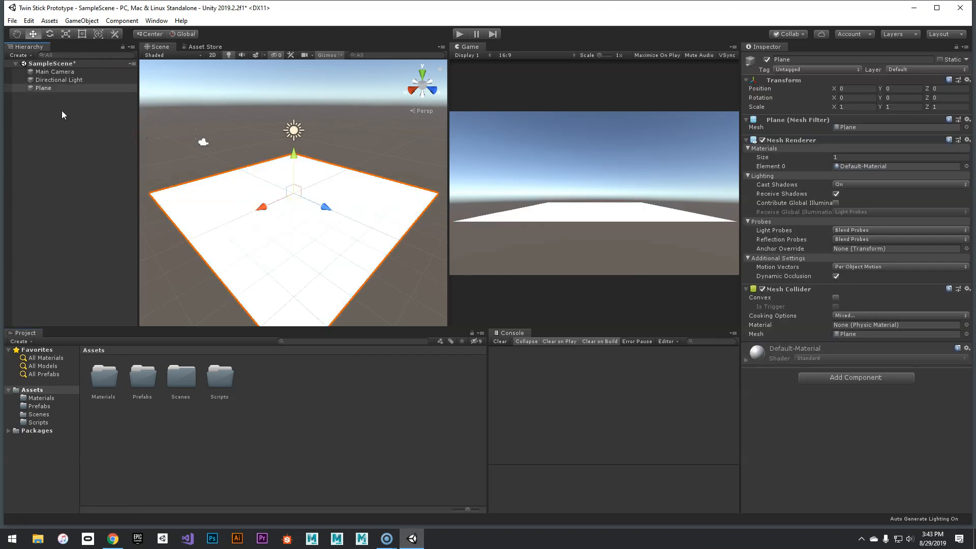
pyautogui.click(45, 89)
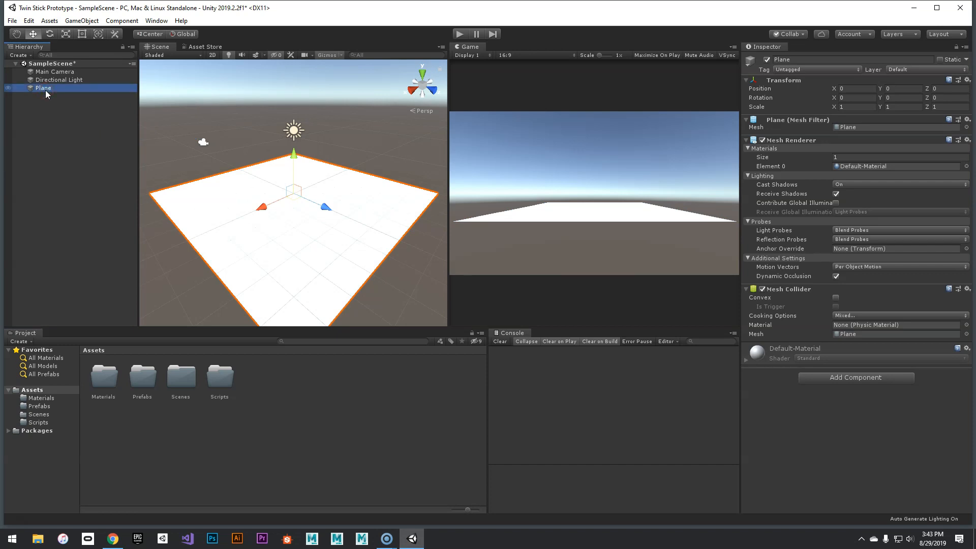
pyautogui.press('f')
pyautogui.press('F2')
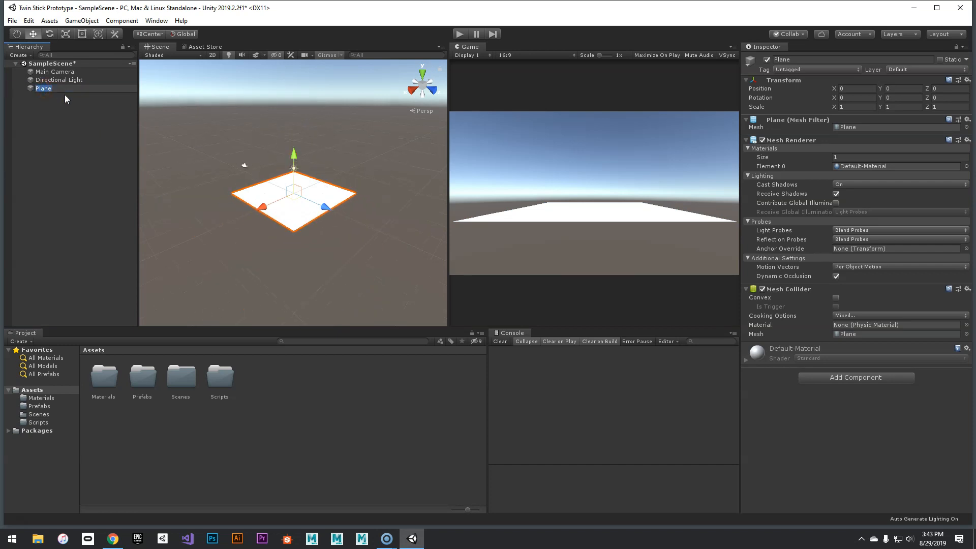
pyautogui.write('Ground')
pyautogui.press('Return')
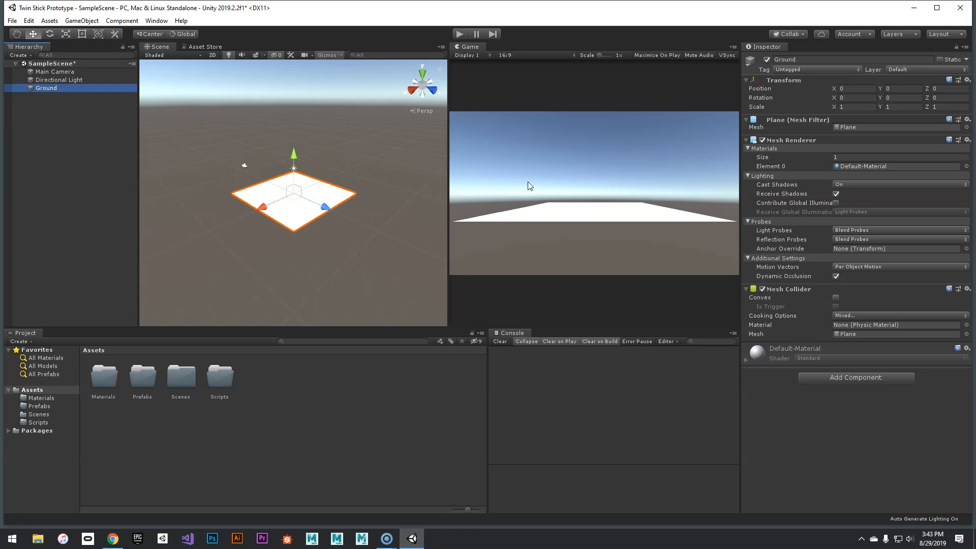
# Scale the Ground plane to 10 on X, 1 on Y and 10 on Z
pyautogui.scroll(3, 342, 178)
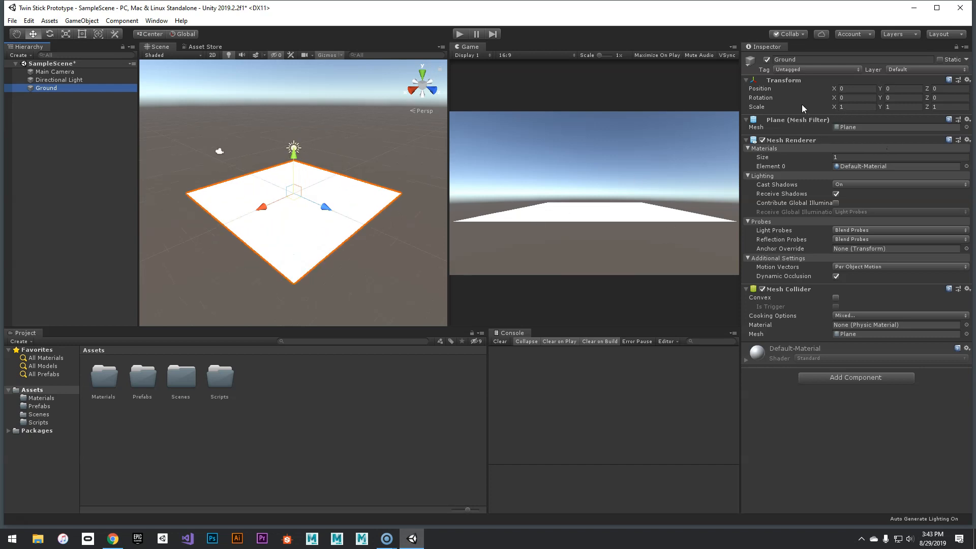
pyautogui.click(847, 107)
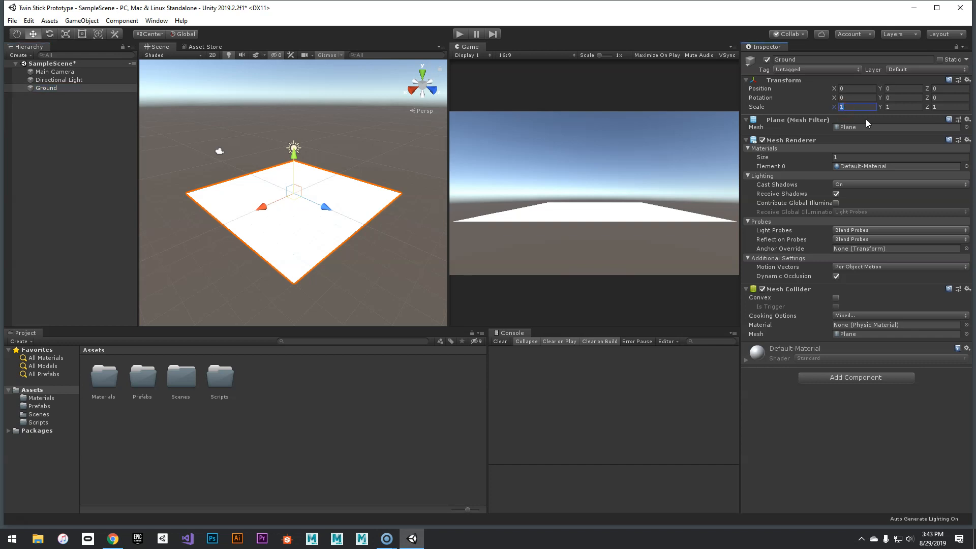
pyautogui.write('10')
pyautogui.press('Tab')
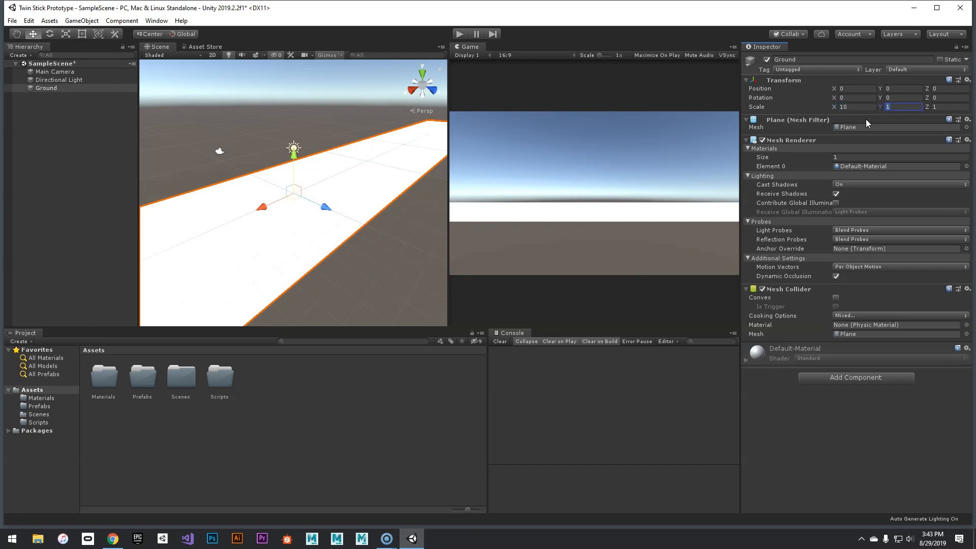
pyautogui.write('50')
pyautogui.press('BackSpace')
pyautogui.press('BackSpace')
pyautogui.write('1')
pyautogui.press('Tab')
pyautogui.write('10')
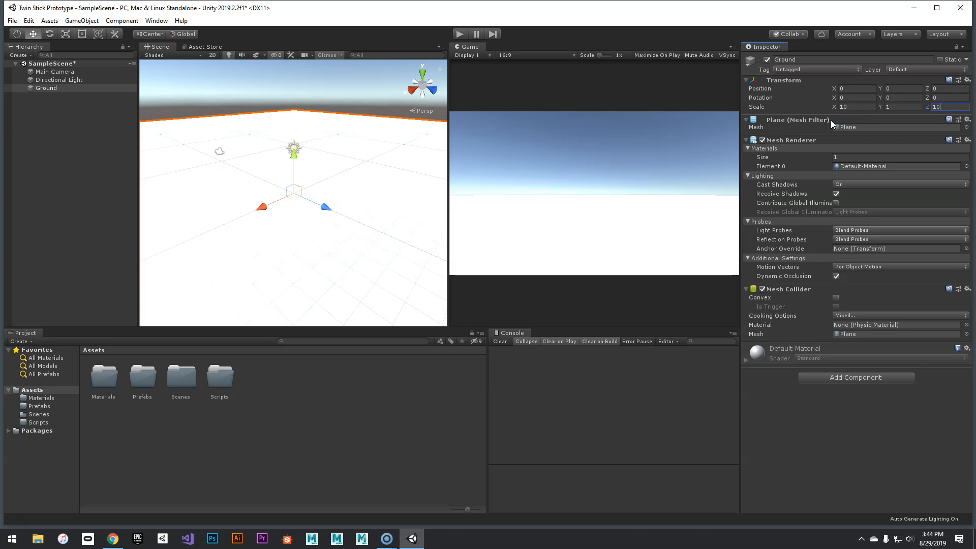
pyautogui.click(388, 114)
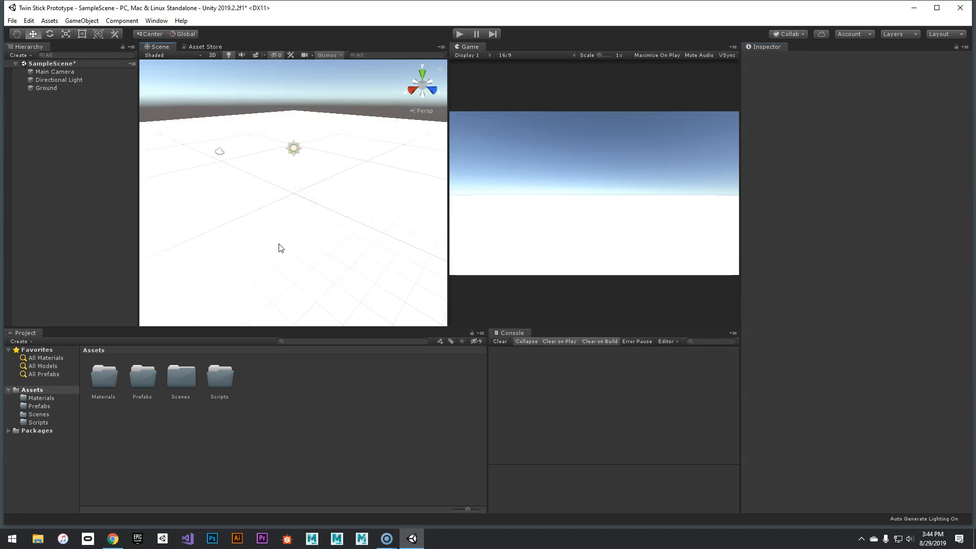
pyautogui.click(374, 219)
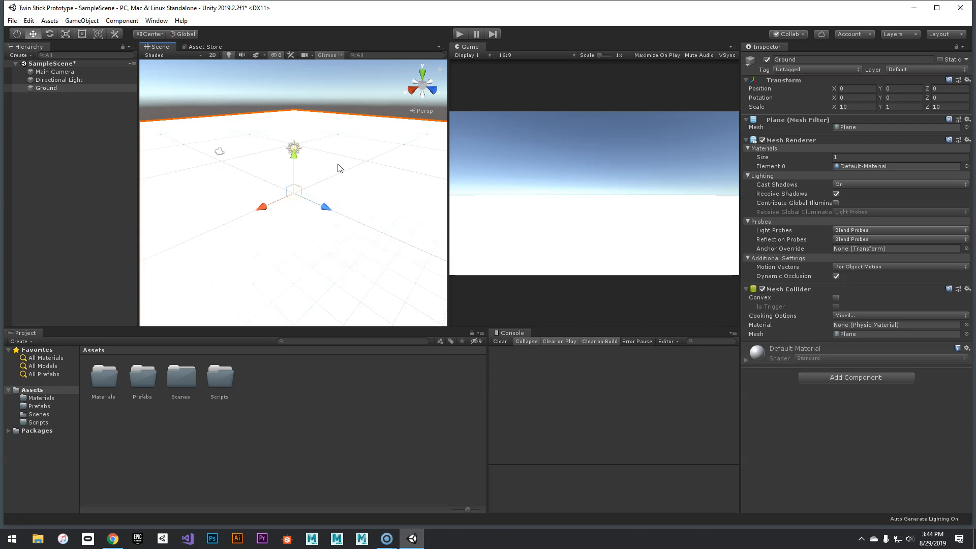
pyautogui.click(330, 114)
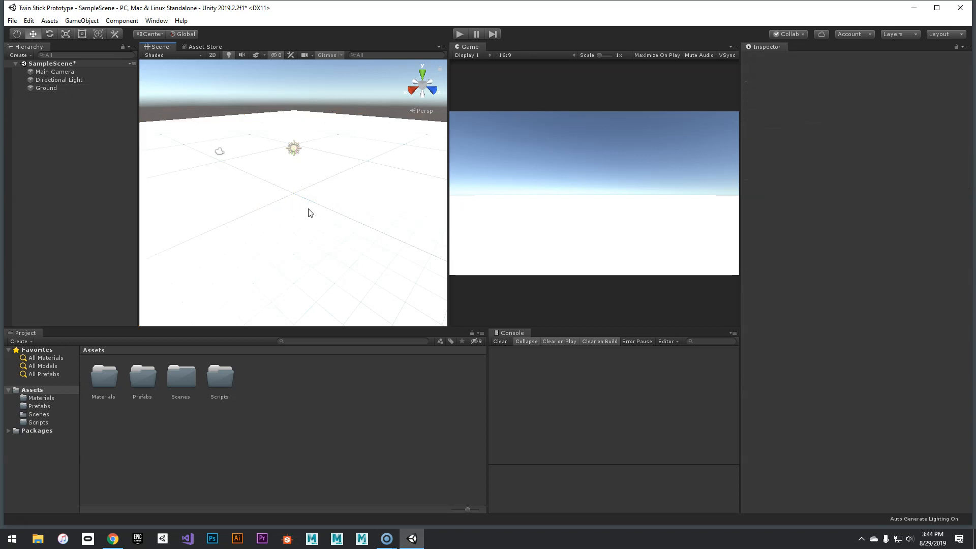
pyautogui.click(330, 213)
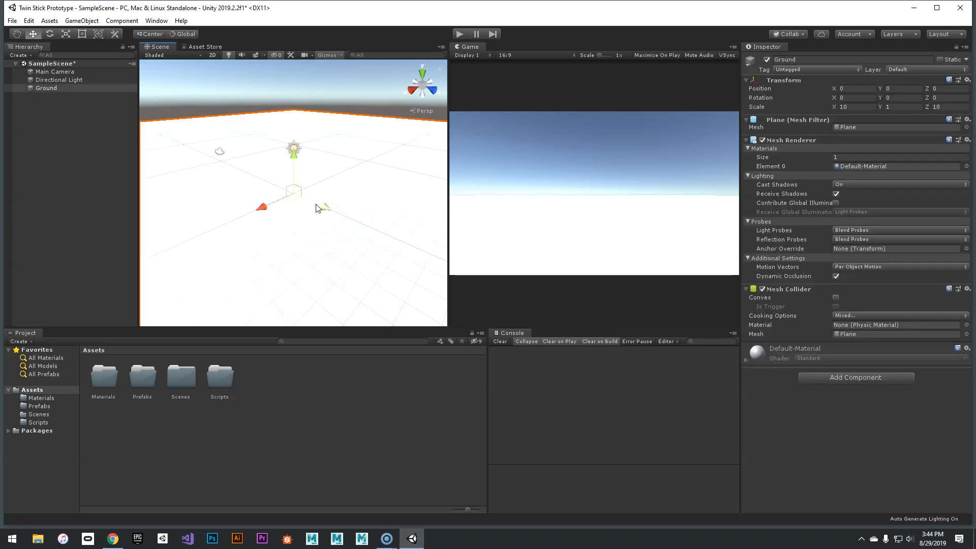
# Lower the directional light's intensity to 0.5
pyautogui.click(84, 80)
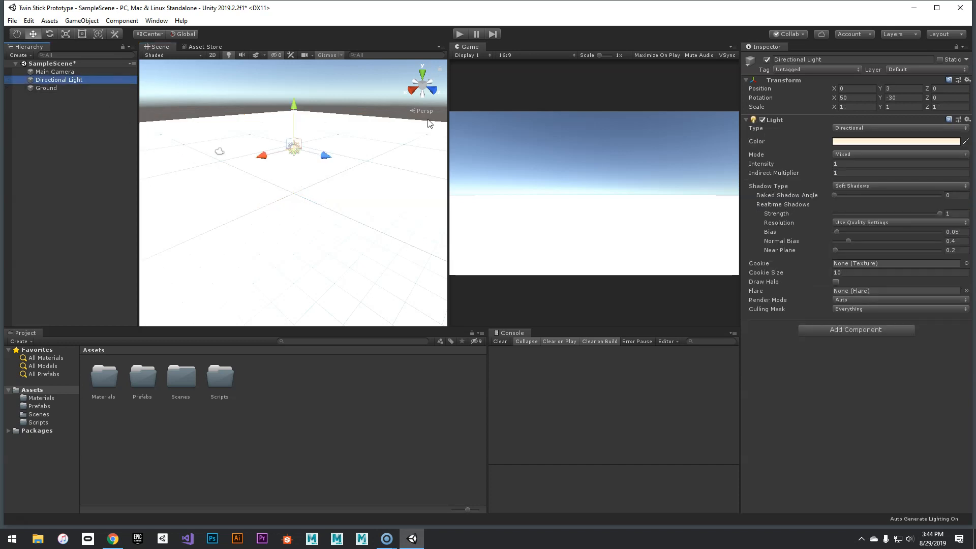
pyautogui.click(843, 164)
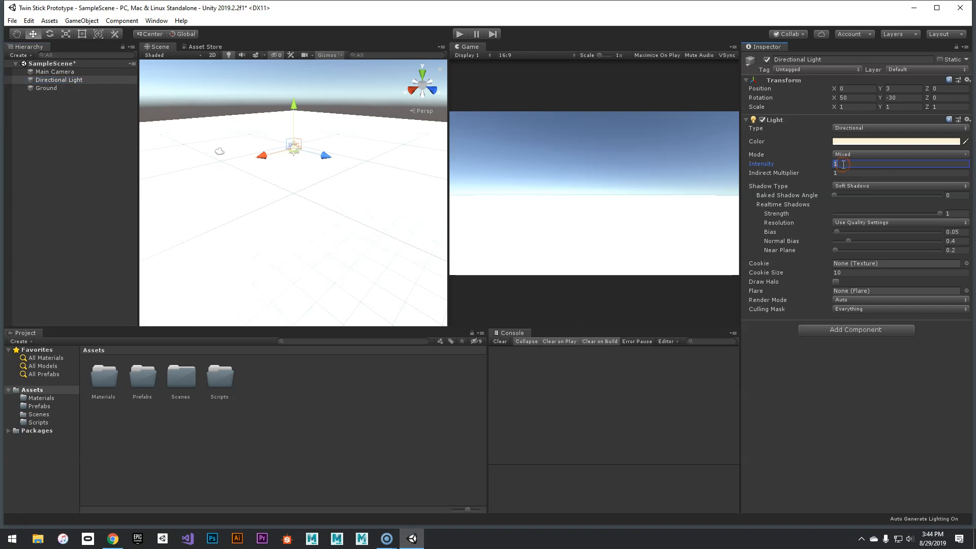
pyautogui.write('.8')
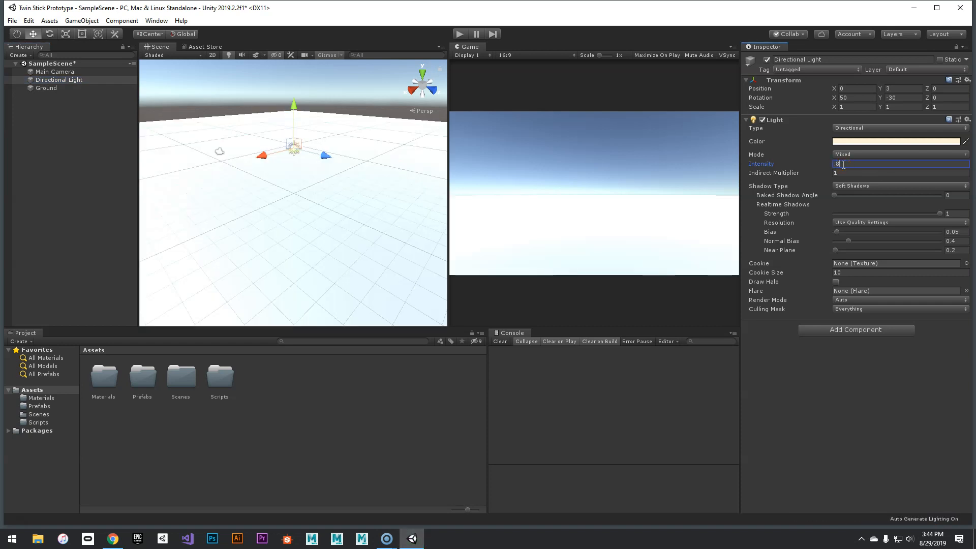
pyautogui.press('BackSpace')
pyautogui.write('6')
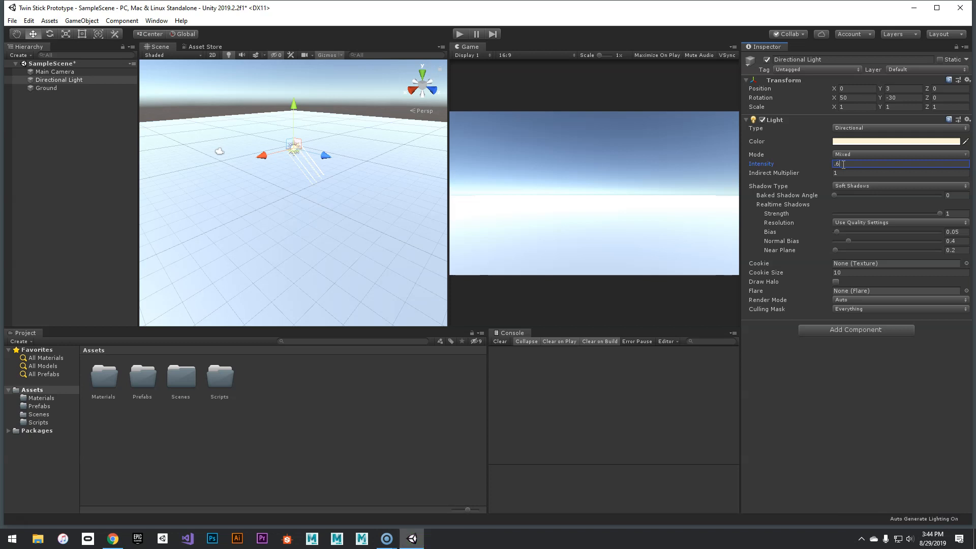
pyautogui.click(334, 188)
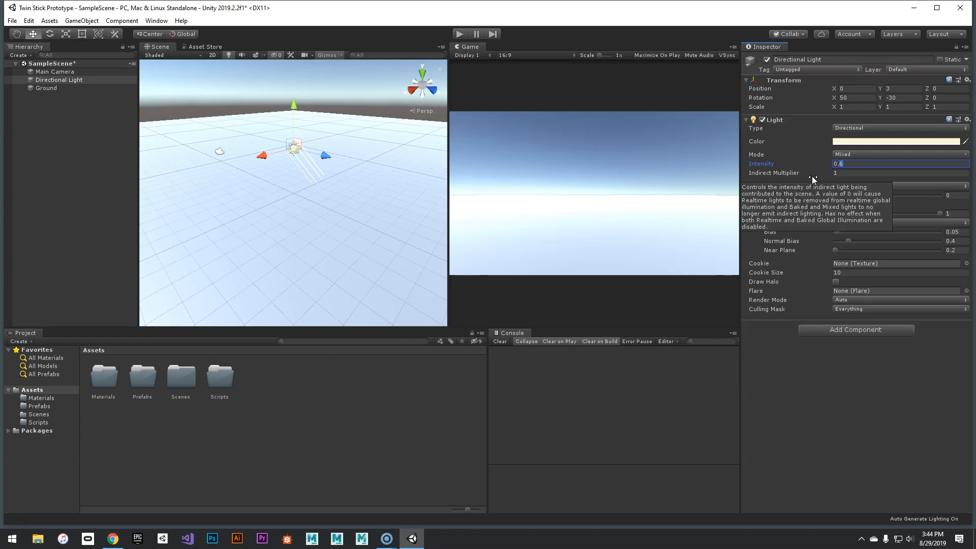
pyautogui.write('0.5')
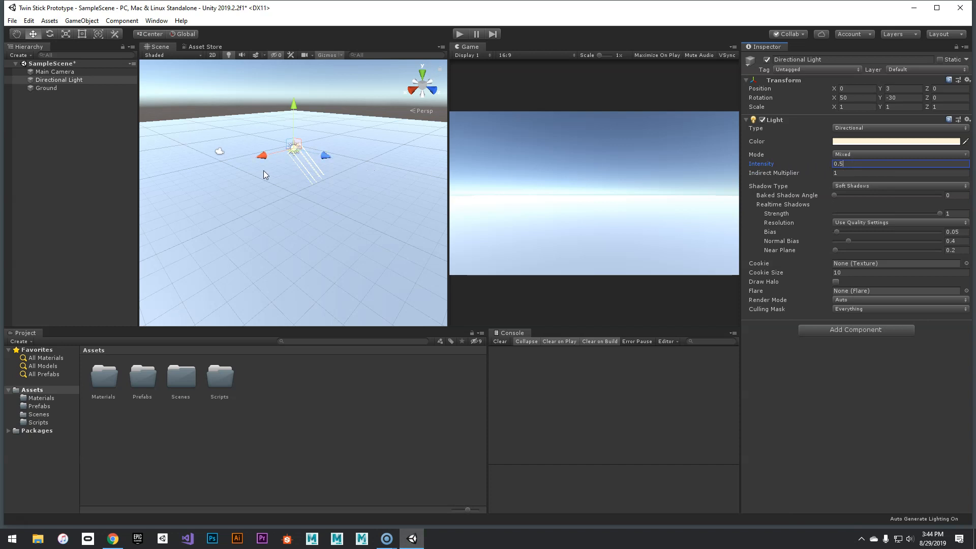
pyautogui.click(81, 116)
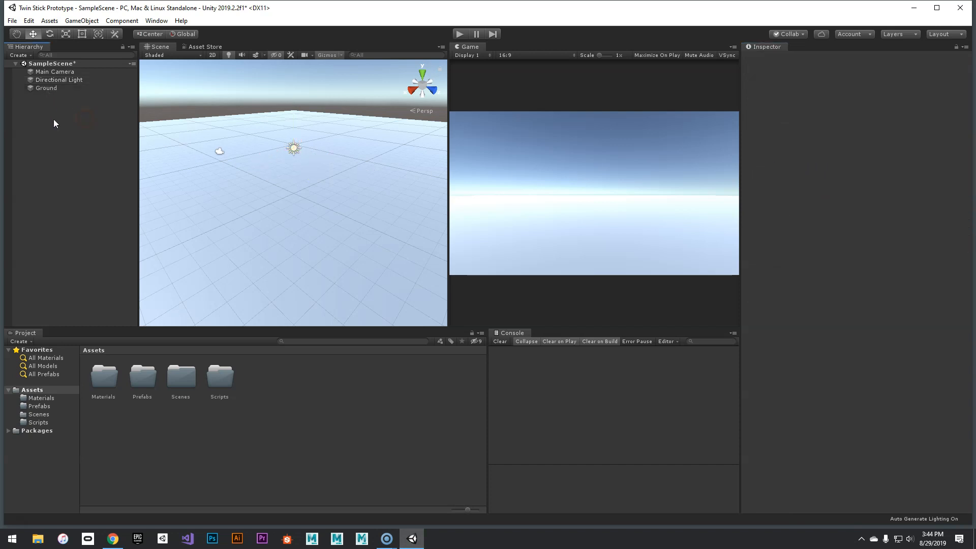
# Add a 3D cube, move it to about Y 0.24, Z 3.53, and scale it uniformly to about 2.11
pyautogui.click(20, 55)
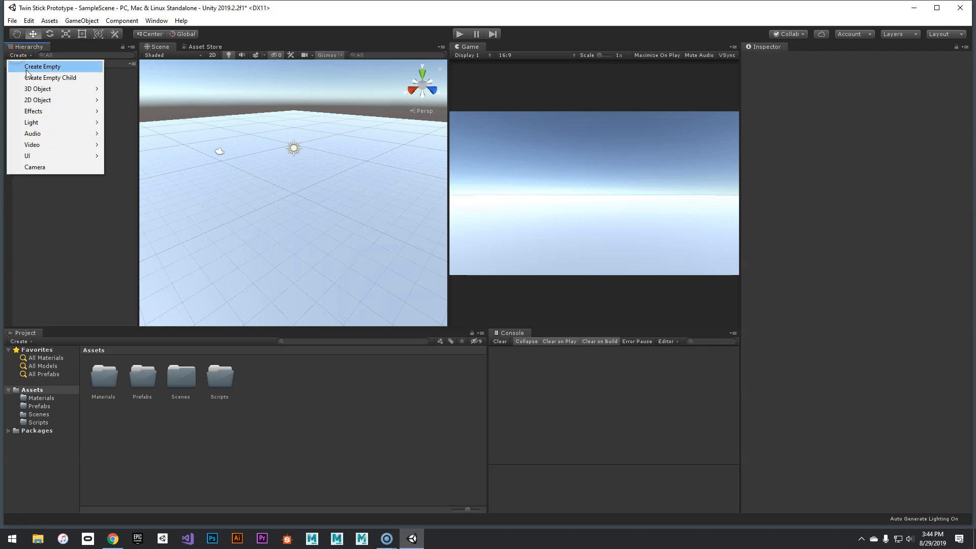
pyautogui.moveTo(38, 85)
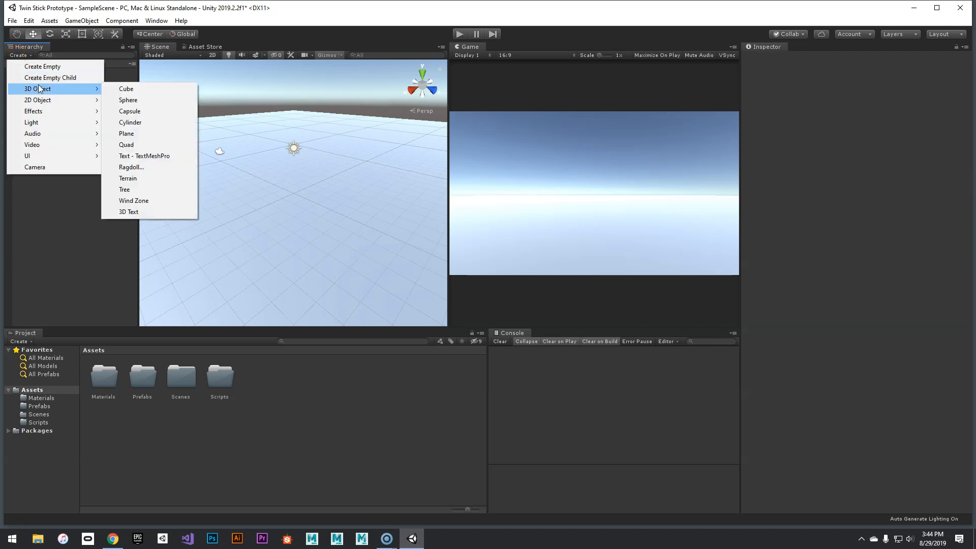
pyautogui.click(142, 88)
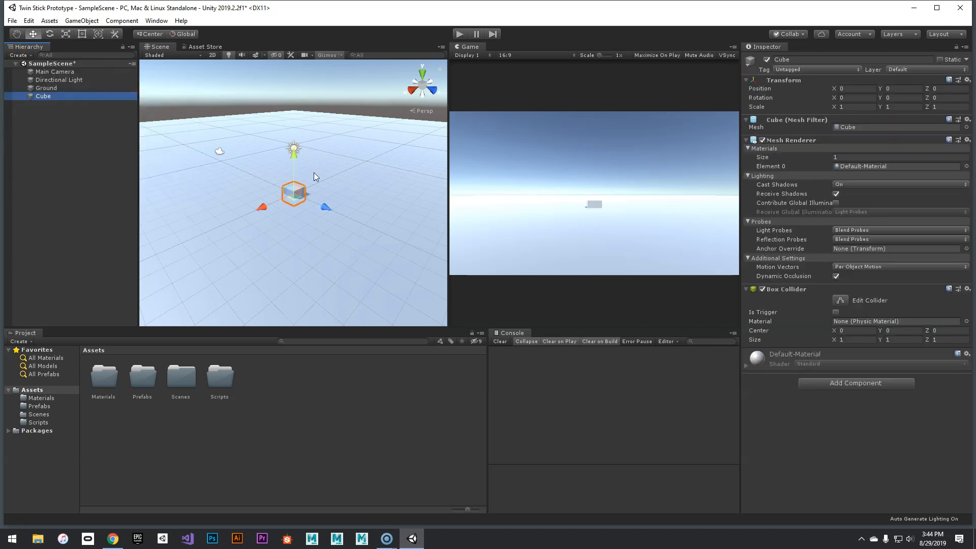
pyautogui.moveTo(328, 208); pyautogui.dragTo(373, 225)
pyautogui.press('e')
pyautogui.press('r')
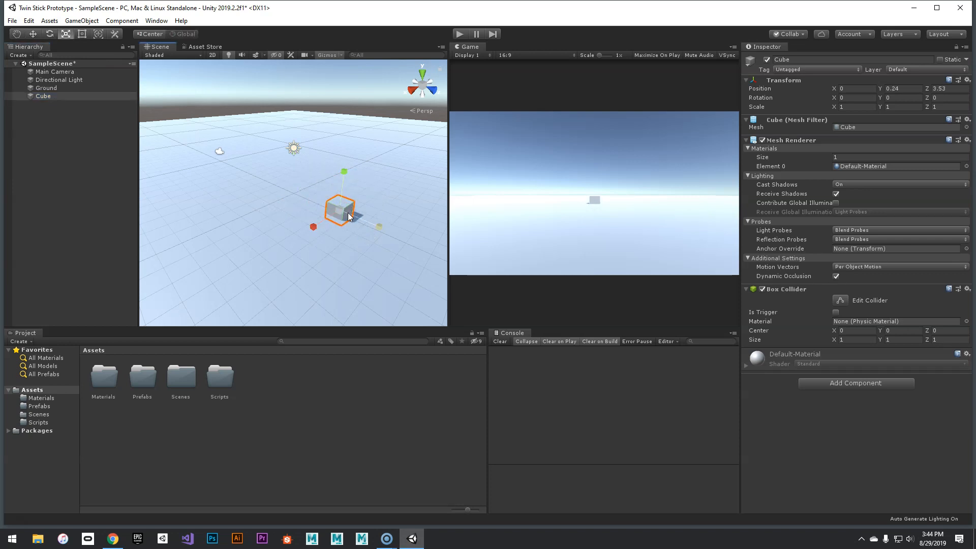
pyautogui.moveTo(339, 210); pyautogui.dragTo(404, 246)
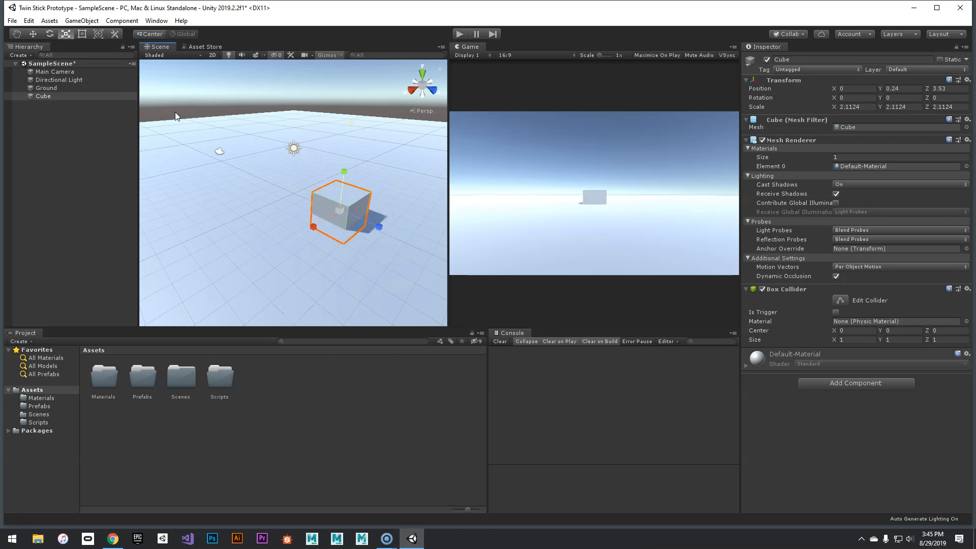
# Move the cube to about X -4.05 and flatten it to a scale of about 3.18 × 1.22 × 3.18
pyautogui.press('e')
pyautogui.press('w')
pyautogui.moveTo(328, 228); pyautogui.dragTo(383, 179)
pyautogui.press('r')
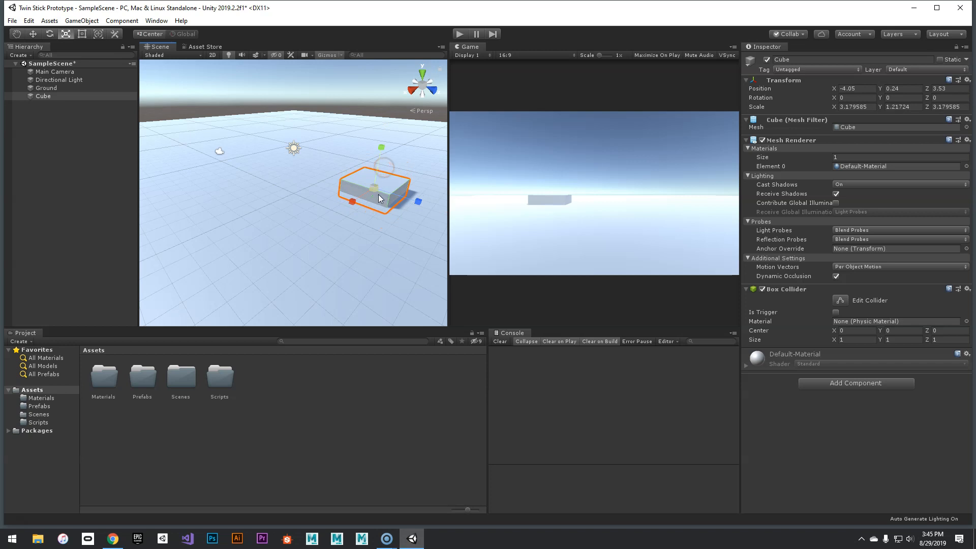
# Duplicate the cube, place the copy at about X 3.4, Z 1.5, and resize it to about 1.59 × 2.29 × 1.99
pyautogui.hotkey('ctrl', 'd')
pyautogui.press('w')
pyautogui.moveTo(382, 197); pyautogui.dragTo(257, 145)
pyautogui.press('r')
pyautogui.click(82, 34)
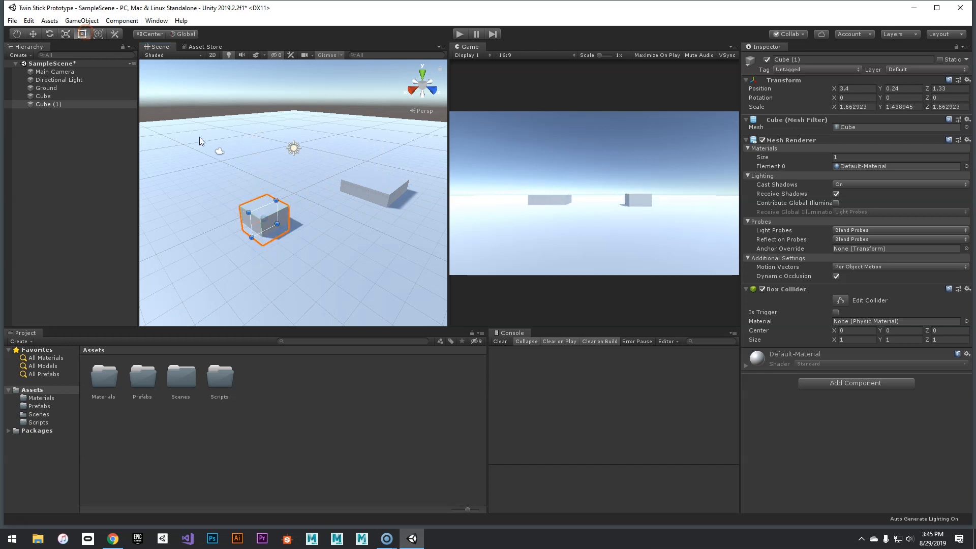
pyautogui.moveTo(242, 202); pyautogui.dragTo(377, 158)
# Create another cube copy, place it behind the original flat cube and shape it into a low block
pyautogui.hotkey('ctrl', 'd')
pyautogui.press('w')
pyautogui.press('r')
pyautogui.press('w')
pyautogui.moveTo(349, 123); pyautogui.dragTo(373, 167)
pyautogui.press('r')
# Duplicate the original flat cube, move the copy to about X 4.98, Z -4.24, and stretch it into a pillar of about 1.82 × 5.74 × 1.82
pyautogui.click(378, 194)
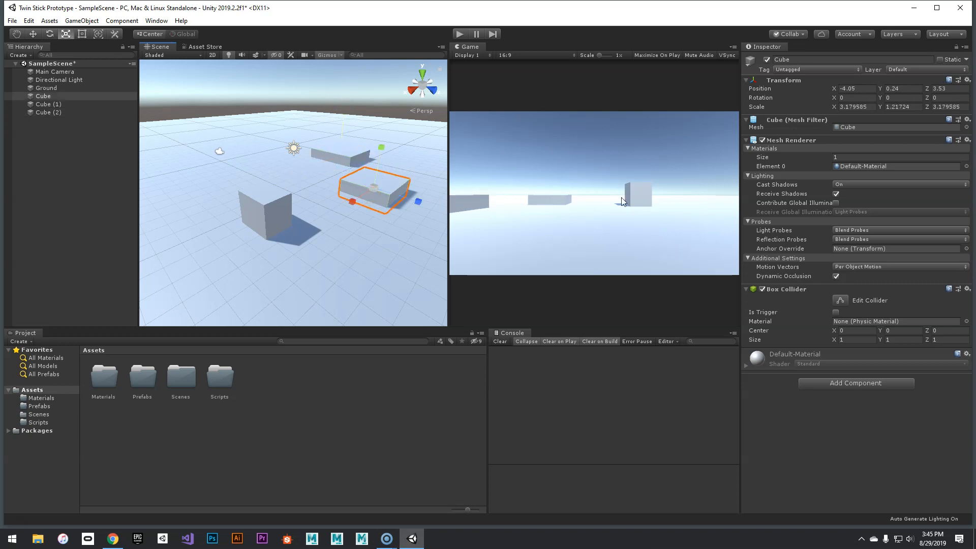
pyautogui.hotkey('ctrl', 'd')
pyautogui.press('w')
pyautogui.moveTo(383, 200); pyautogui.dragTo(203, 72)
pyautogui.press('r')
pyautogui.press('w')
pyautogui.moveTo(198, 204); pyautogui.dragTo(168, 192)
pyautogui.press('r')
pyautogui.moveTo(180, 149); pyautogui.dragTo(173, 95)
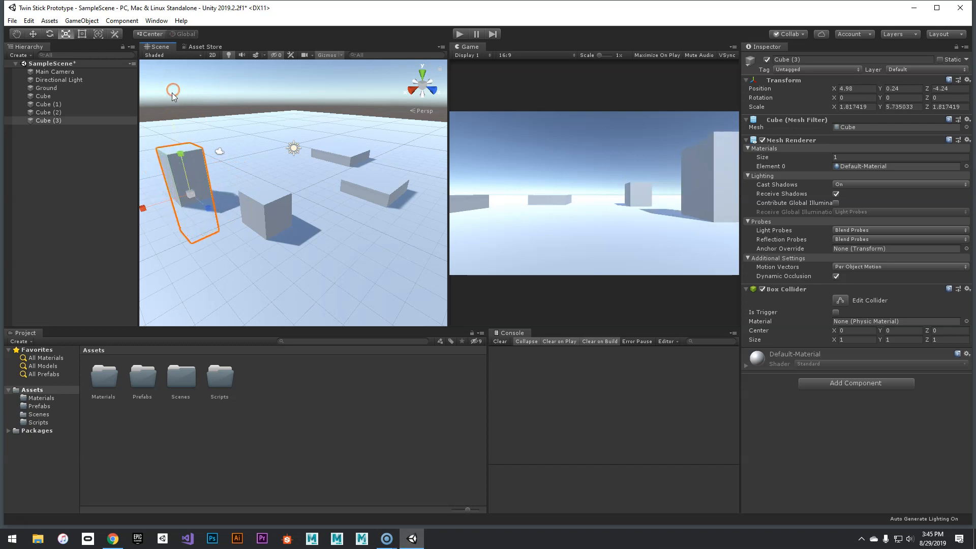
# Duplicate the low block at the back and move the copy to about X -4.74, Z -7.51
pyautogui.click(335, 150)
pyautogui.hotkey('ctrl', 'd')
pyautogui.moveTo(340, 155); pyautogui.dragTo(297, 171)
pyautogui.press('w')
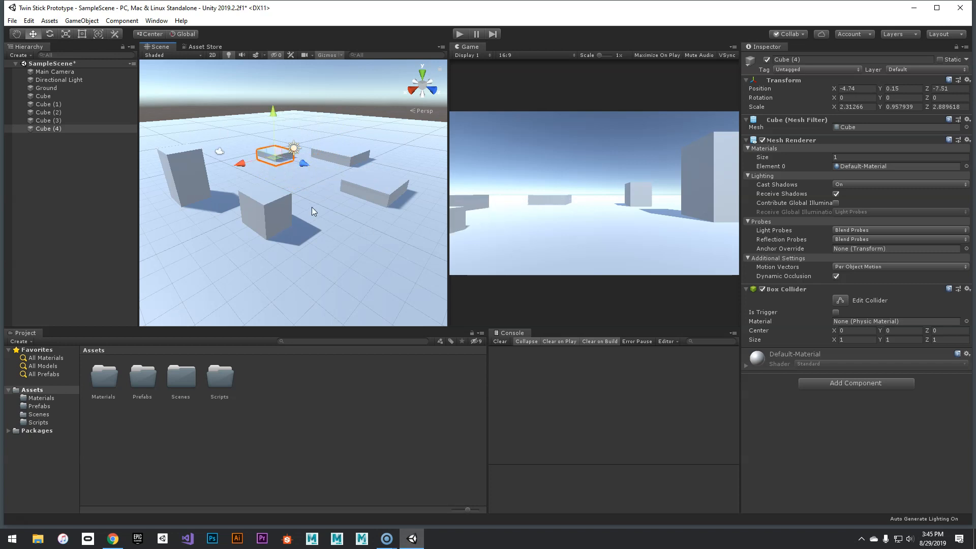
# Duplicate the box near X 3.4 twice, lining the copies up along the Z axis with the last at about Z 6.93
pyautogui.click(273, 218)
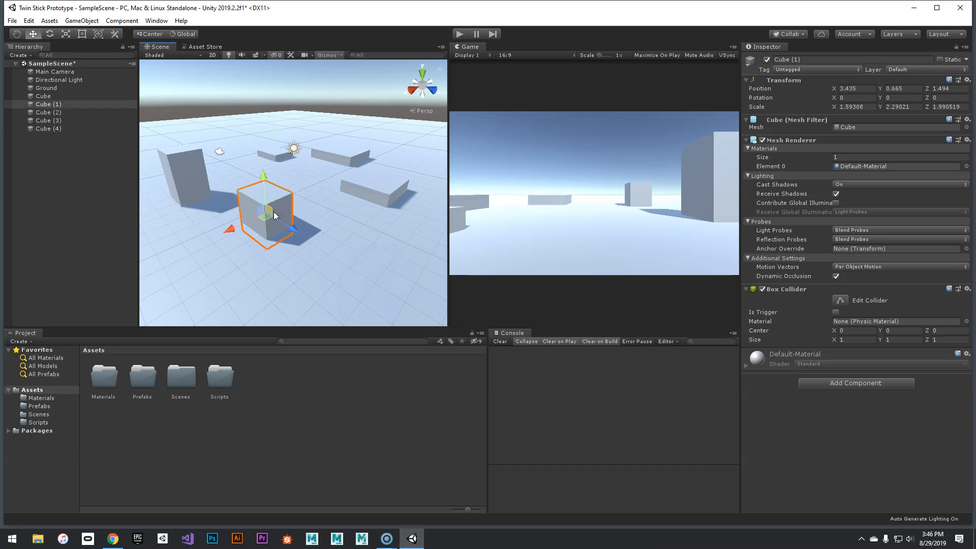
pyautogui.hotkey('ctrl', 'd')
pyautogui.moveTo(275, 213); pyautogui.dragTo(381, 280)
pyautogui.hotkey('ctrl', 'd')
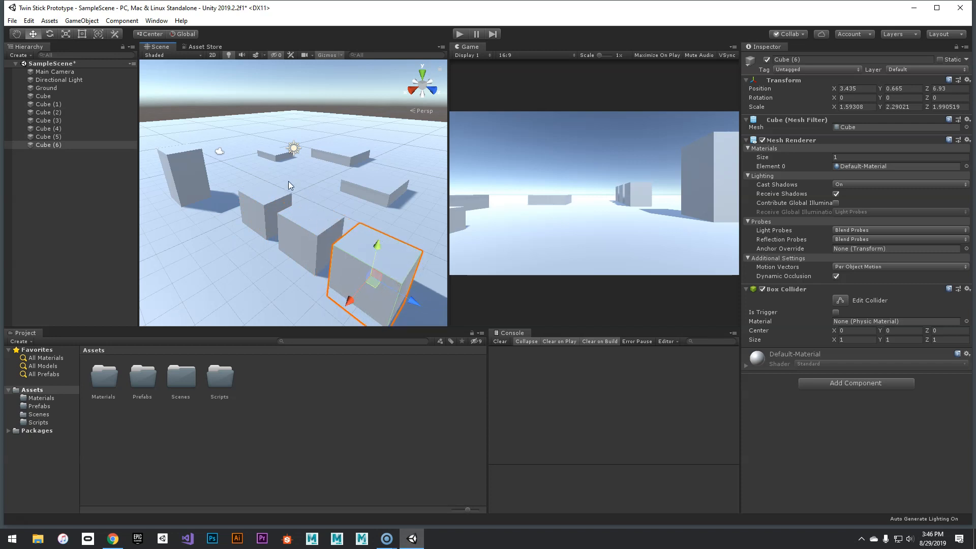
# Raise the Main Camera above the blocks by setting its Y position to 10
pyautogui.click(219, 151)
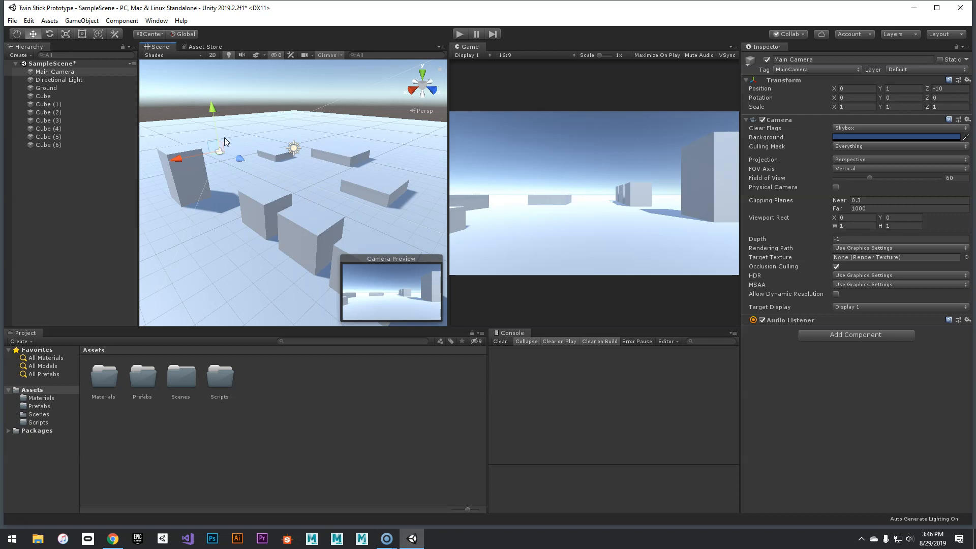
pyautogui.moveTo(249, 142); pyautogui.dragTo(236, 115, button='right')
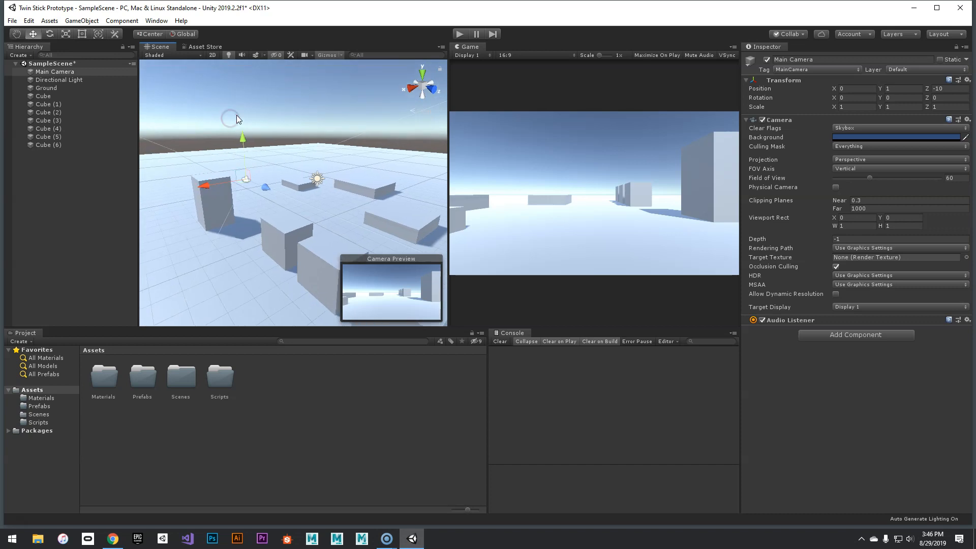
pyautogui.moveTo(246, 139); pyautogui.dragTo(245, 72)
pyautogui.click(909, 84)
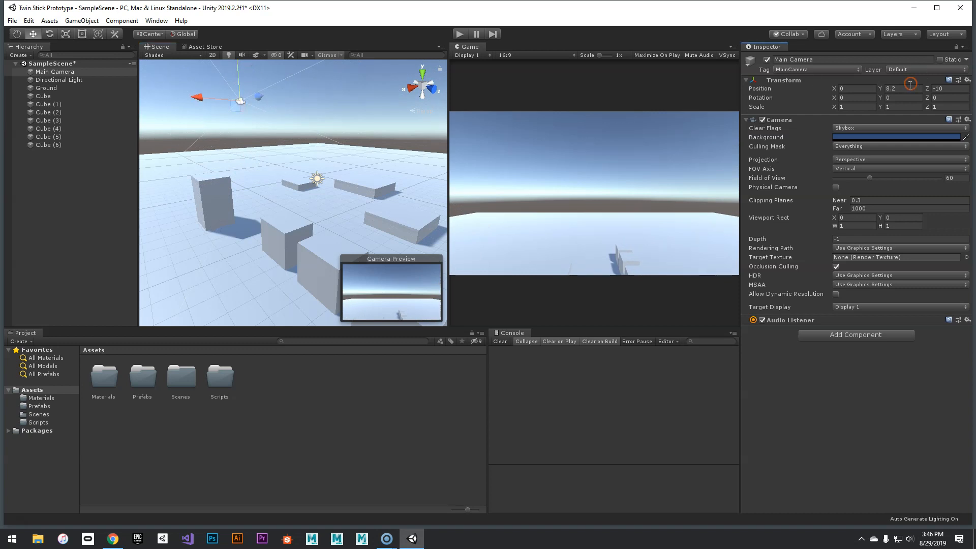
pyautogui.write('10')
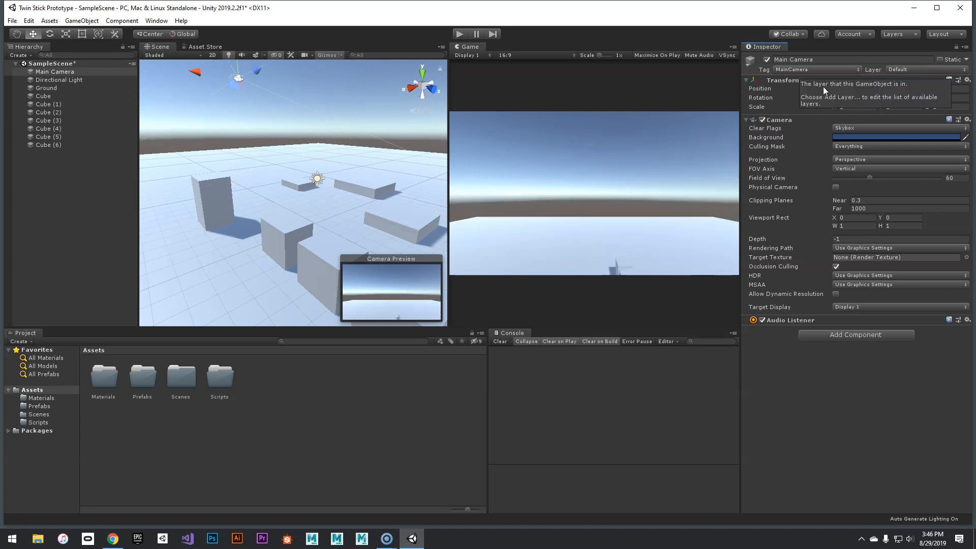
pyautogui.write('e')
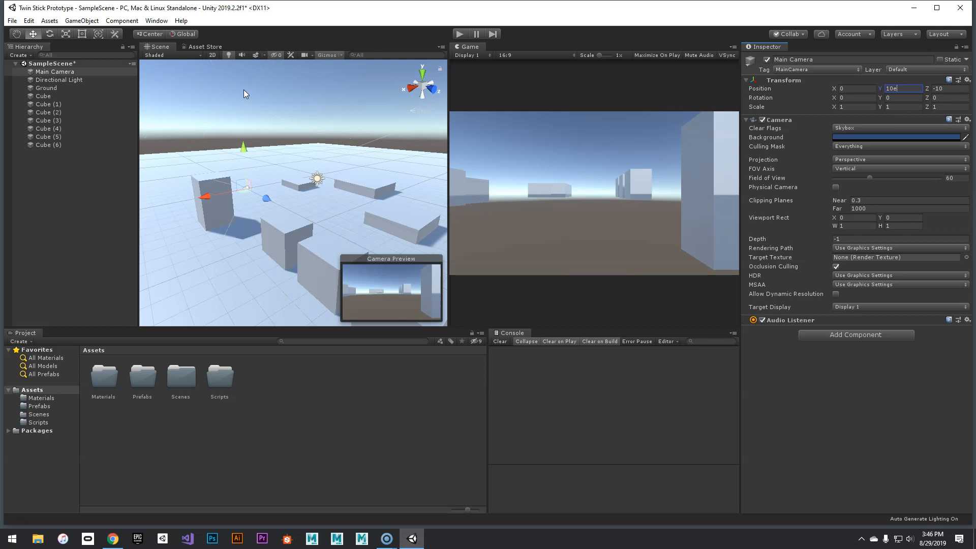
pyautogui.press('Return')
# Tilt the Main Camera down toward the ground with an X rotation of 45
pyautogui.press('e')
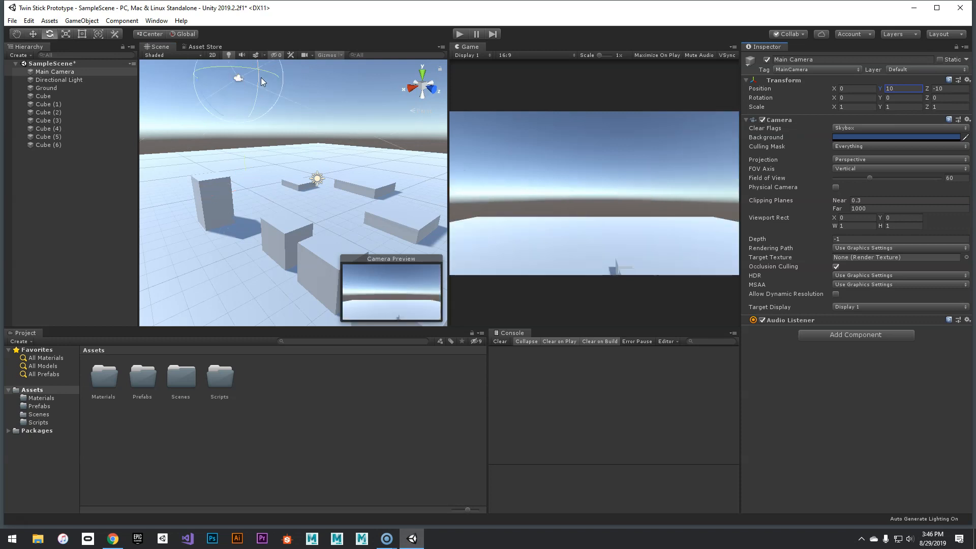
pyautogui.moveTo(259, 73); pyautogui.dragTo(250, 148)
pyautogui.click(864, 99)
pyautogui.write('45')
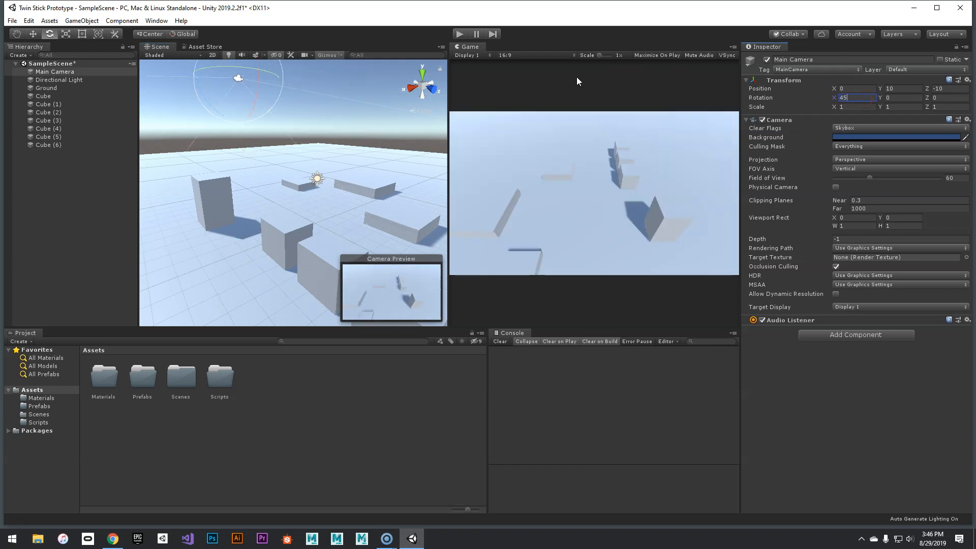
# Rotate the Directional Light about the Y axis to about 110.9 degrees
pyautogui.click(319, 179)
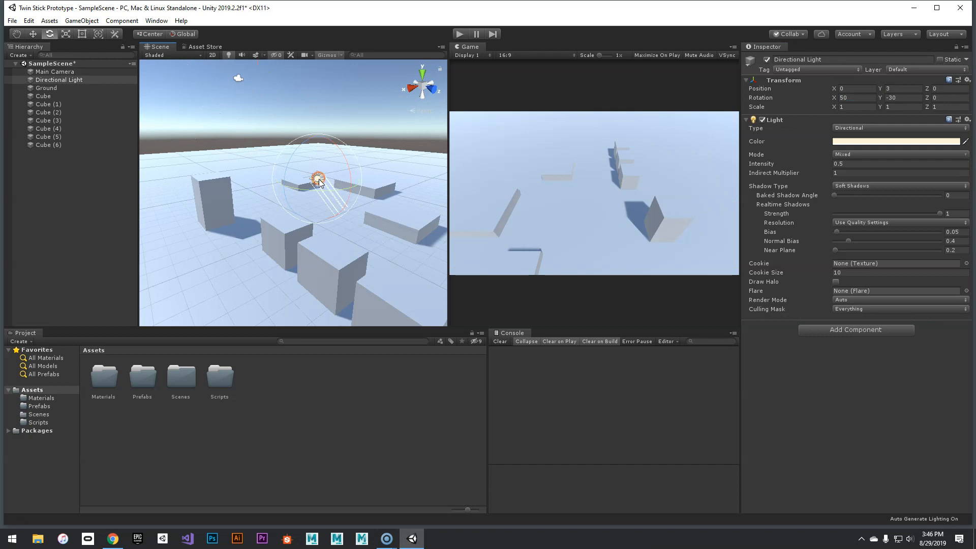
pyautogui.click(187, 35)
pyautogui.click(186, 34)
pyautogui.moveTo(341, 191); pyautogui.dragTo(131, 125)
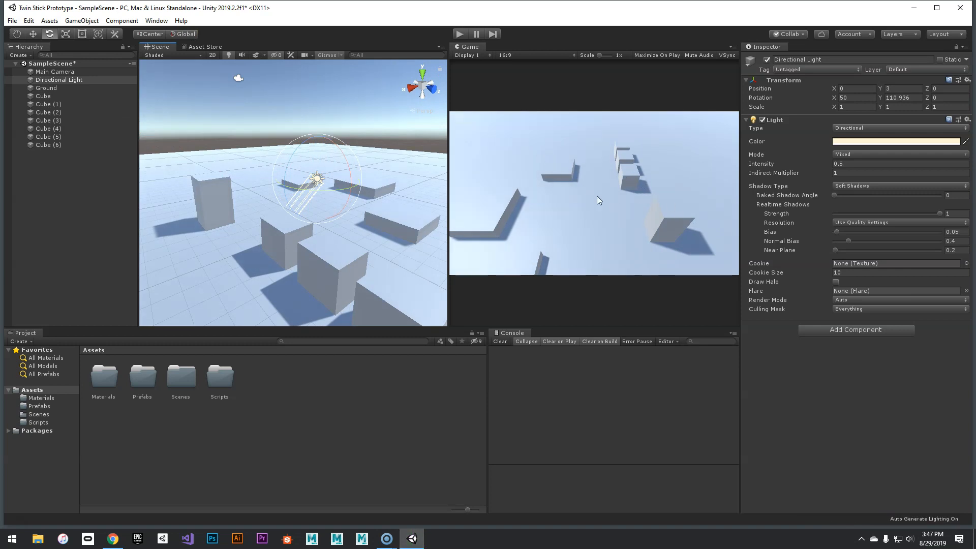
# Set the Main Camera's field of view to 50
pyautogui.click(239, 79)
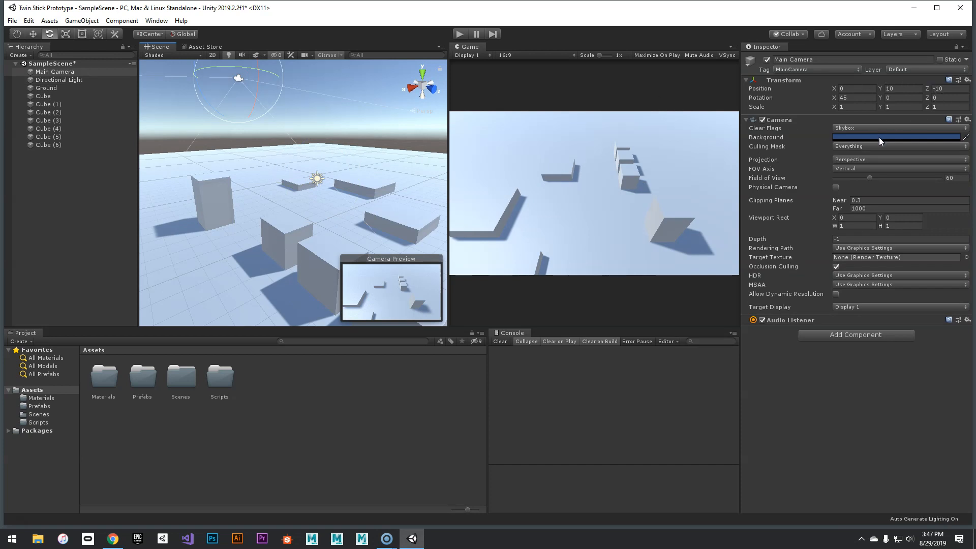
pyautogui.moveTo(868, 179)
pyautogui.mouseDown()
pyautogui.moveTo(860, 178)
pyautogui.moveTo(896, 180)
pyautogui.moveTo(860, 181)
pyautogui.mouseUp()
pyautogui.click(949, 181)
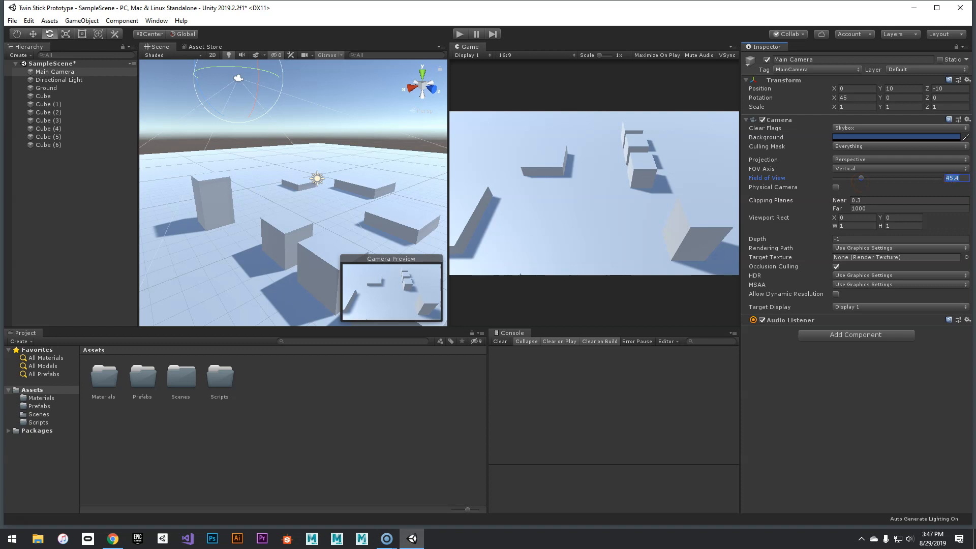
pyautogui.write('50')
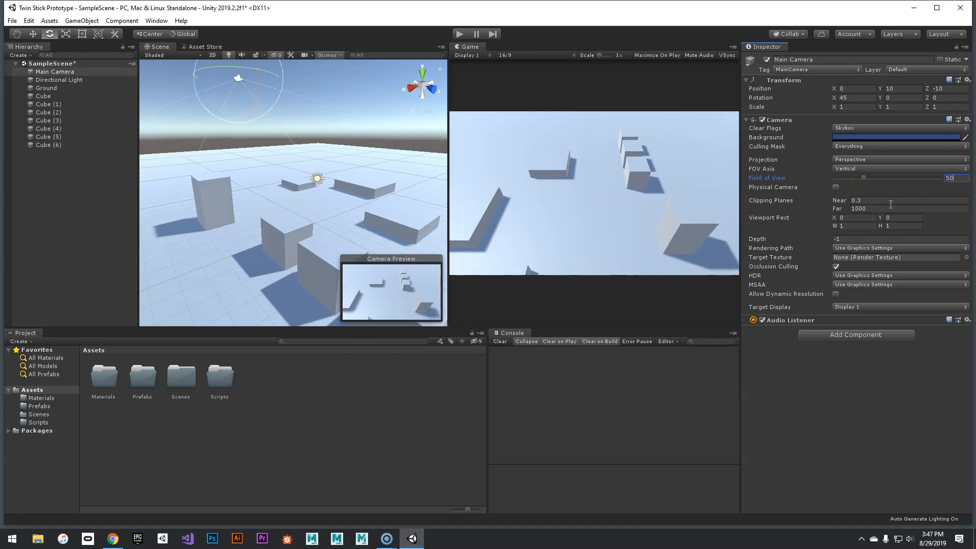
# Try Orthographic projection on the Main Camera, and test-move the box near X 3.4, Z 4.3 before undoing that move
pyautogui.click(844, 159)
pyautogui.click(854, 182)
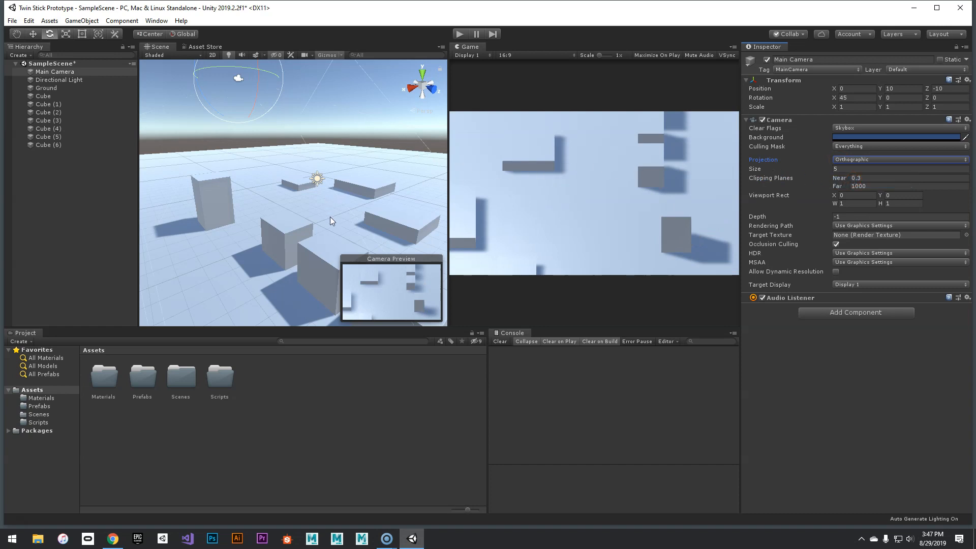
pyautogui.click(314, 247)
pyautogui.press('w')
pyautogui.moveTo(369, 294)
pyautogui.mouseDown()
pyautogui.moveTo(350, 282)
pyautogui.moveTo(379, 310)
pyautogui.moveTo(347, 299)
pyautogui.moveTo(246, 218)
pyautogui.moveTo(394, 315)
pyautogui.moveTo(382, 305)
pyautogui.mouseUp()
pyautogui.hotkey('ctrl', 'z')
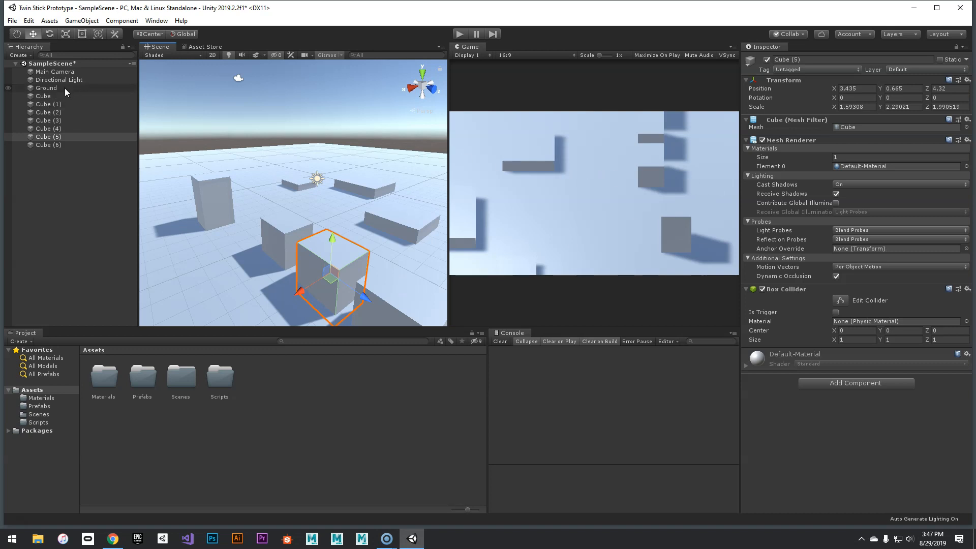
# Return the Main Camera to Perspective projection
pyautogui.click(62, 71)
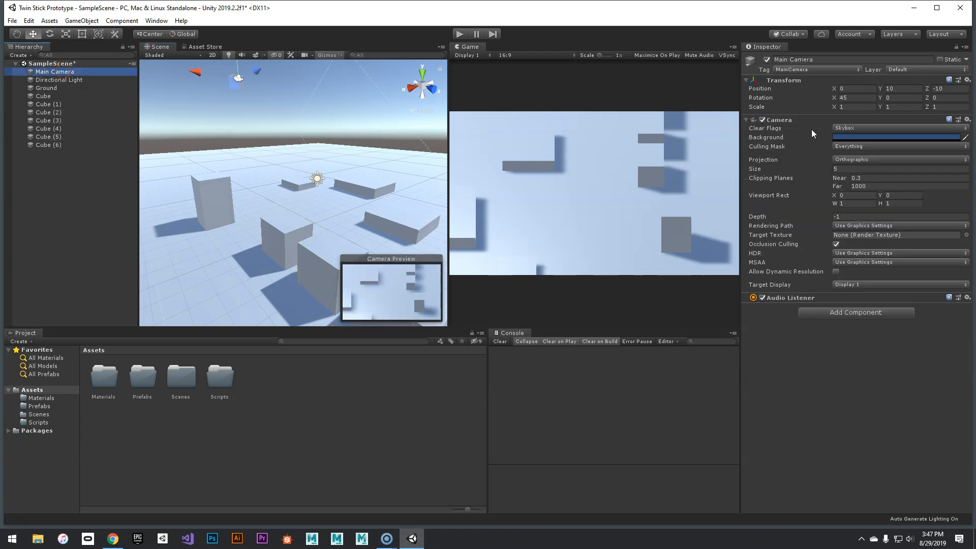
pyautogui.click(878, 159)
pyautogui.click(870, 165)
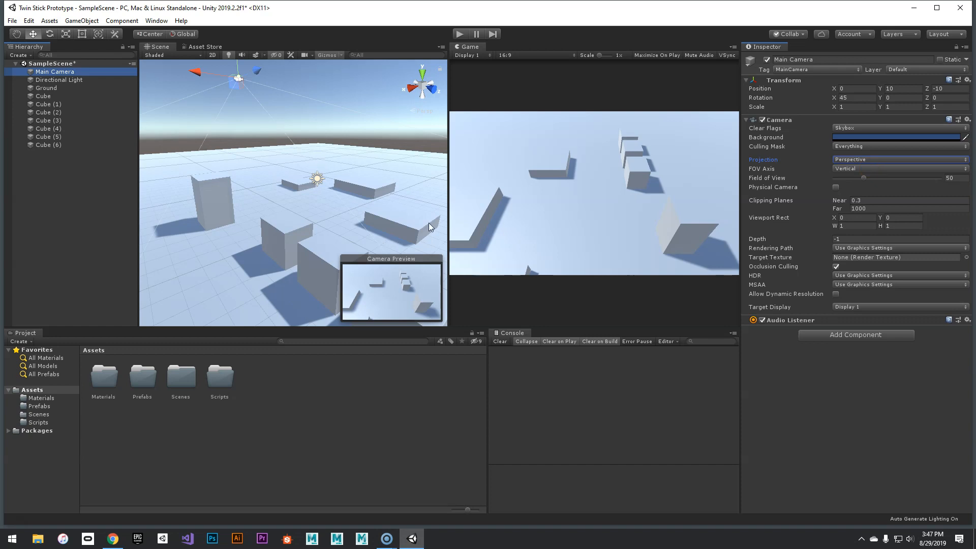
# Move the low block at X -4.74 along the Z axis to about Z -5.75 so more of it enters the camera view
pyautogui.click(522, 266)
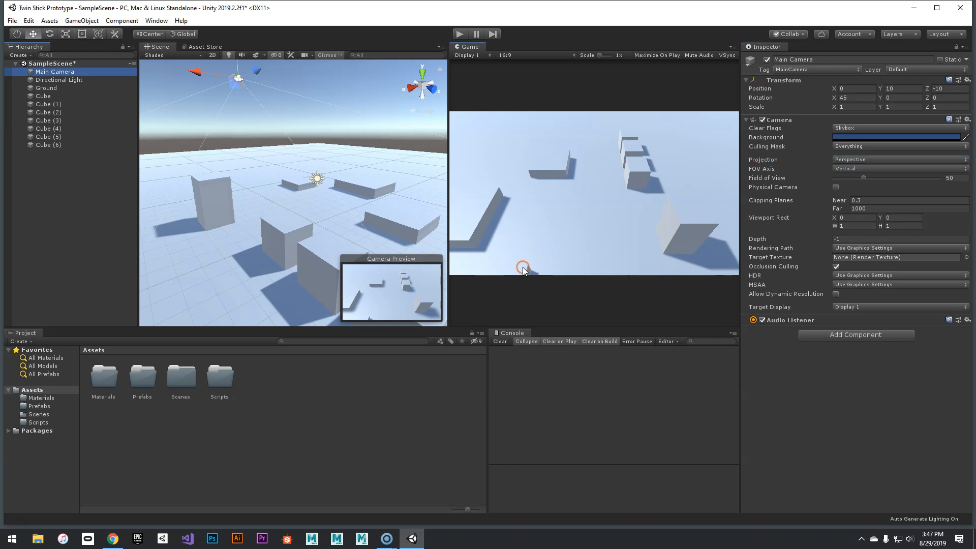
pyautogui.click(308, 186)
pyautogui.moveTo(307, 186); pyautogui.dragTo(330, 199)
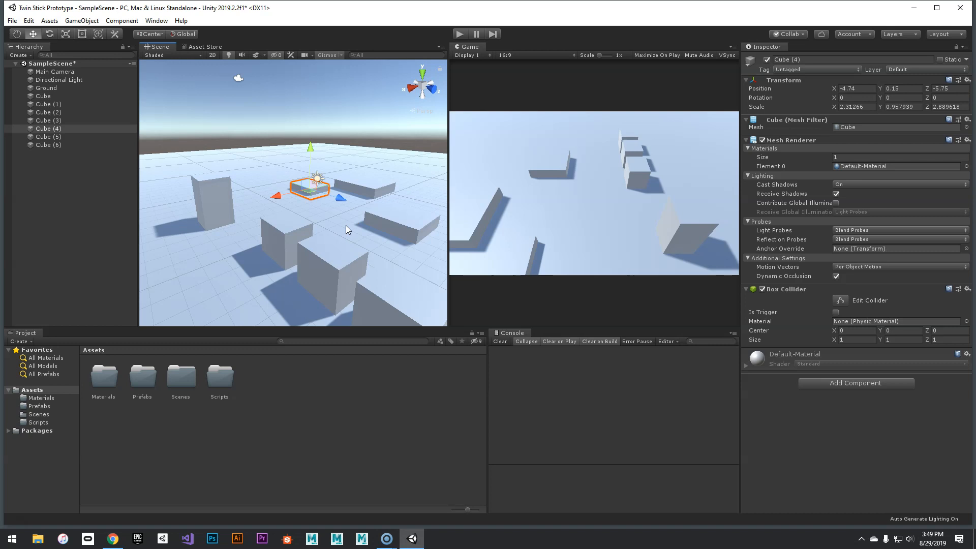
# Add a 3D capsule to the scene as a standalone object
pyautogui.click(84, 180)
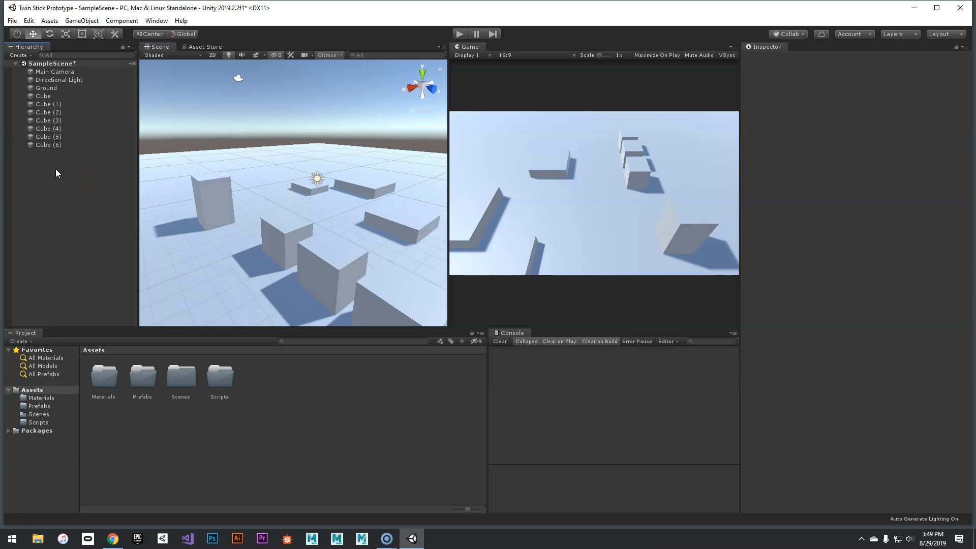
pyautogui.click(20, 55)
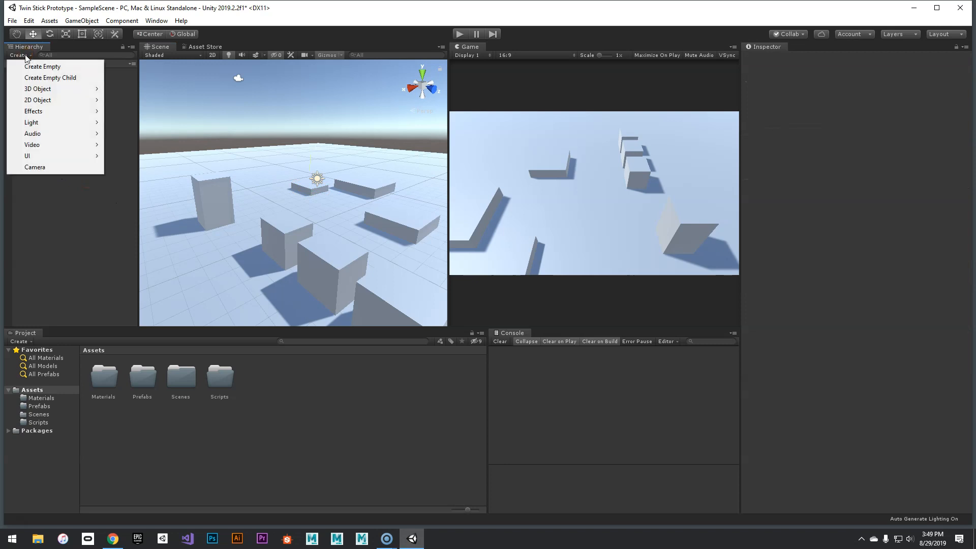
pyautogui.moveTo(33, 91)
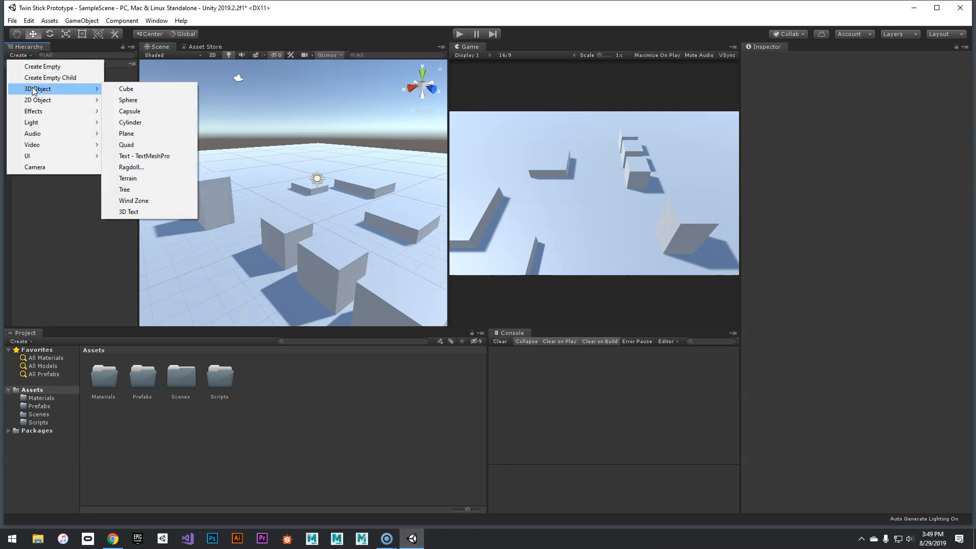
pyautogui.click(134, 112)
# Lower the capsule toward the ground to a height of about Y 1.11
pyautogui.moveTo(342, 217); pyautogui.dragTo(505, 203, button='right')
pyautogui.press('a')
pyautogui.press('w')
pyautogui.press('s')
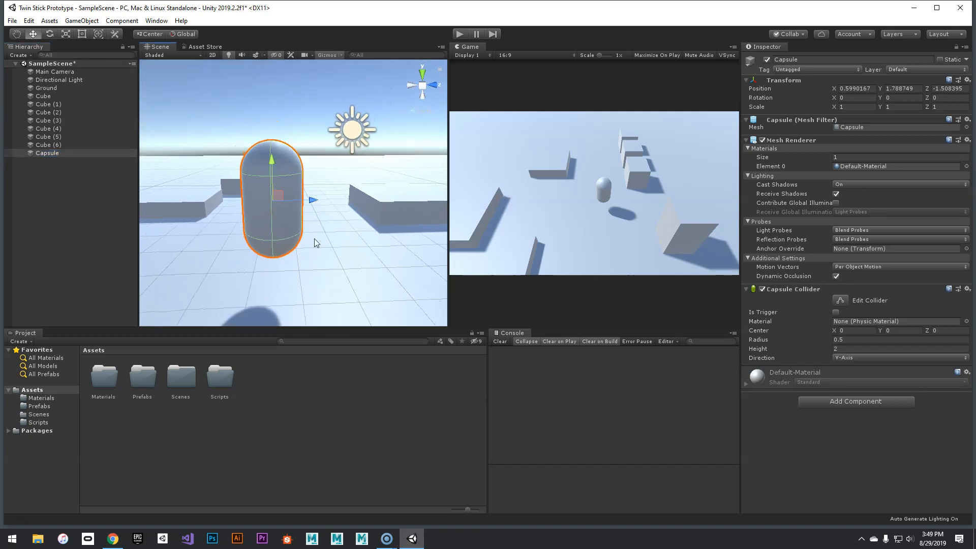
pyautogui.press('d')
pyautogui.moveTo(331, 248); pyautogui.dragTo(309, 249, button='right')
pyautogui.moveTo(288, 283); pyautogui.dragTo(284, 288, button='right')
pyautogui.press('s')
pyautogui.moveTo(279, 169); pyautogui.dragTo(279, 190)
# Place the capsule at position X 0, Y 1, Z 0
pyautogui.click(870, 88)
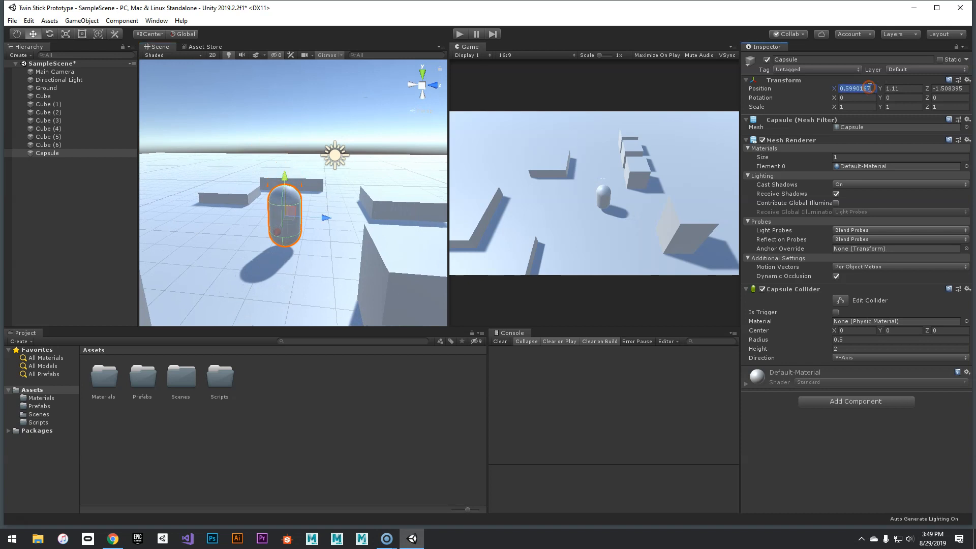
pyautogui.write('0')
pyautogui.press('Tab')
pyautogui.press('Tab')
pyautogui.write('0')
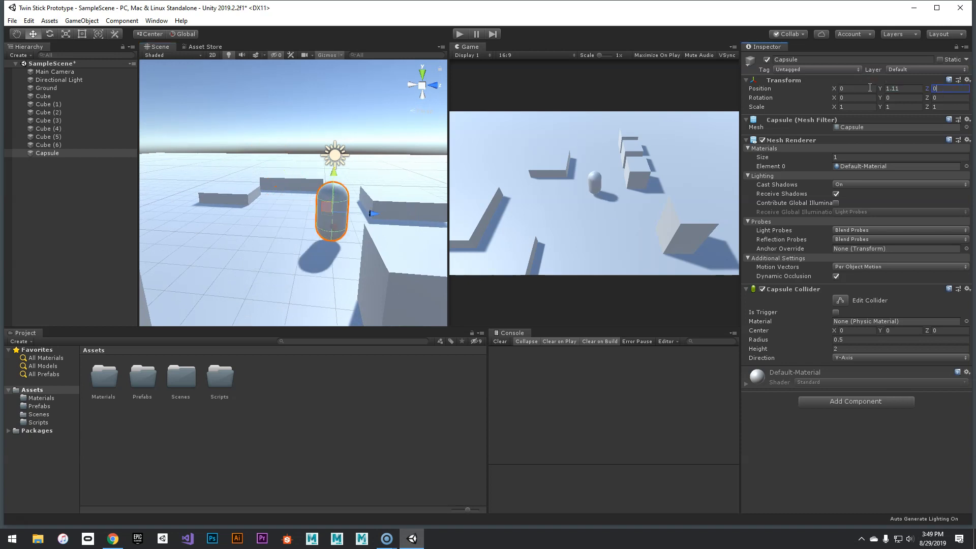
pyautogui.click(890, 89)
pyautogui.write('1')
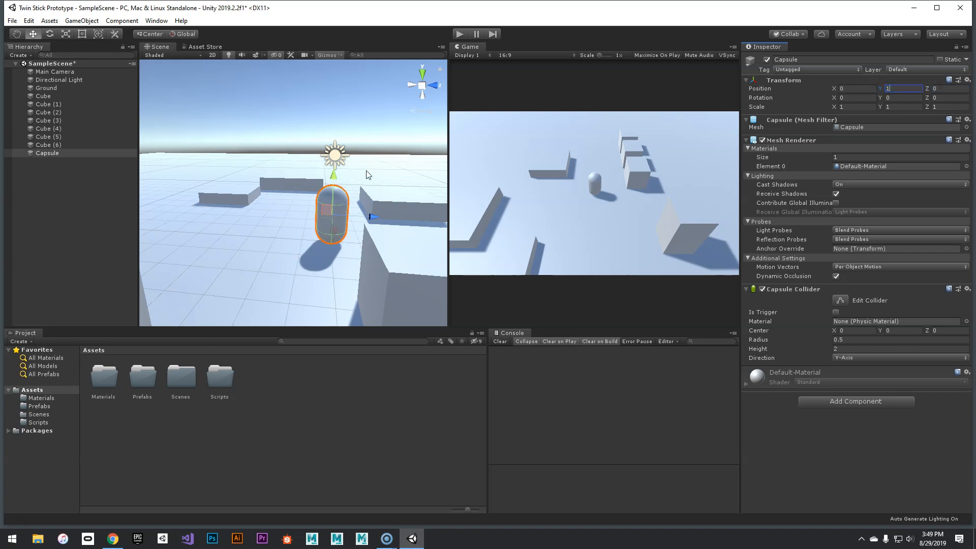
# Examine the capsule and its contact with the ground from several angles
pyautogui.moveTo(350, 243)
pyautogui.keyDown('alt'); pyautogui.mouseDown()
pyautogui.moveTo(310, 260)
pyautogui.moveTo(354, 232)
pyautogui.mouseUp(); pyautogui.keyUp('alt')
pyautogui.scroll(2, 352, 231)
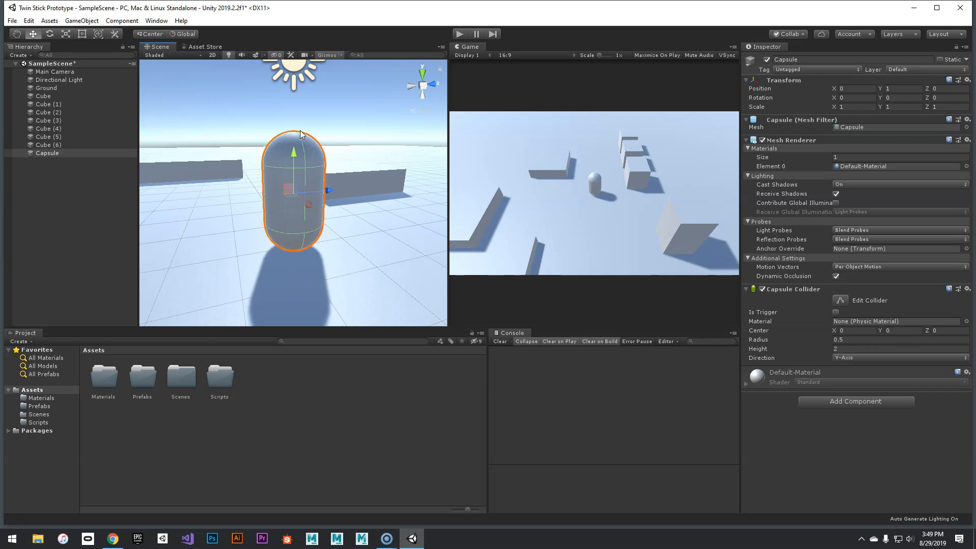
pyautogui.moveTo(369, 231)
pyautogui.mouseDown(button='right')
pyautogui.moveTo(346, 227)
pyautogui.moveTo(413, 222)
pyautogui.moveTo(371, 241)
pyautogui.mouseUp(button='right')
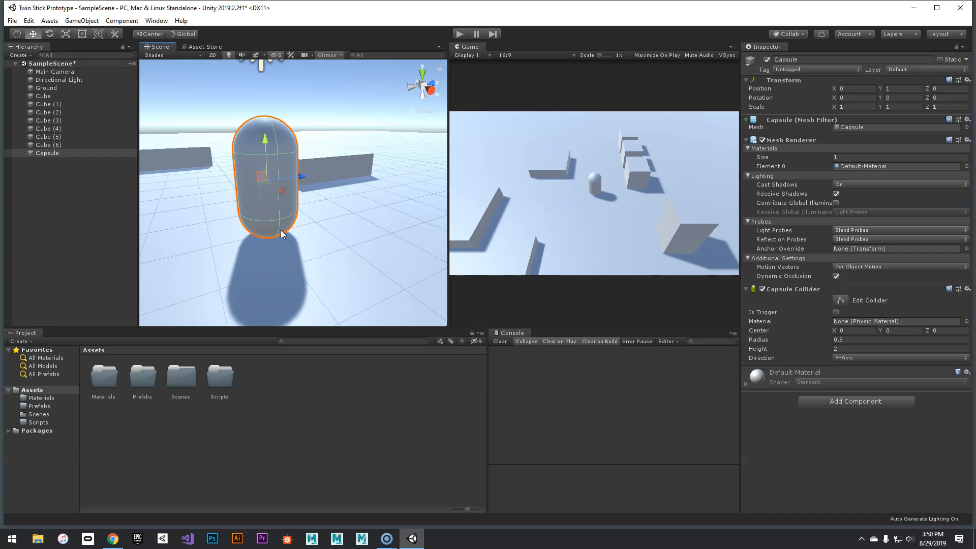
pyautogui.keyDown('alt'); pyautogui.moveTo(311, 224); pyautogui.dragTo(233, 246); pyautogui.keyUp('alt')
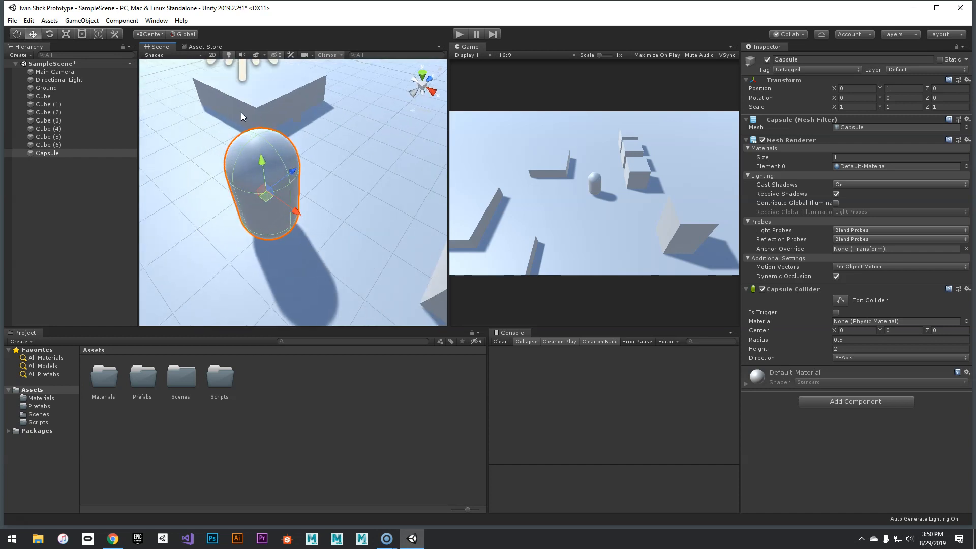
pyautogui.keyDown('alt'); pyautogui.moveTo(300, 224); pyautogui.dragTo(245, 124); pyautogui.keyUp('alt')
pyautogui.keyDown('alt'); pyautogui.moveTo(302, 216); pyautogui.dragTo(290, 164); pyautogui.keyUp('alt')
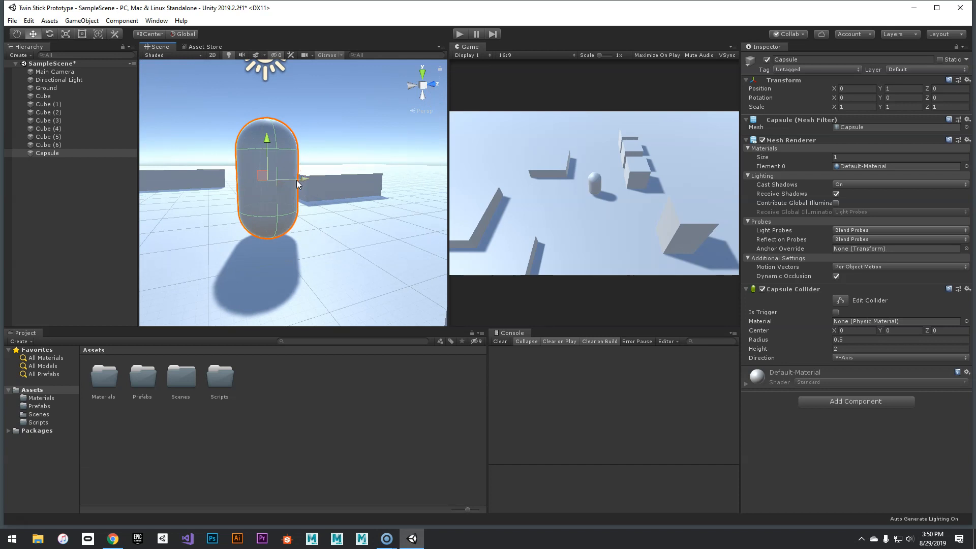
pyautogui.keyDown('alt'); pyautogui.moveTo(320, 191); pyautogui.dragTo(349, 233); pyautogui.keyUp('alt')
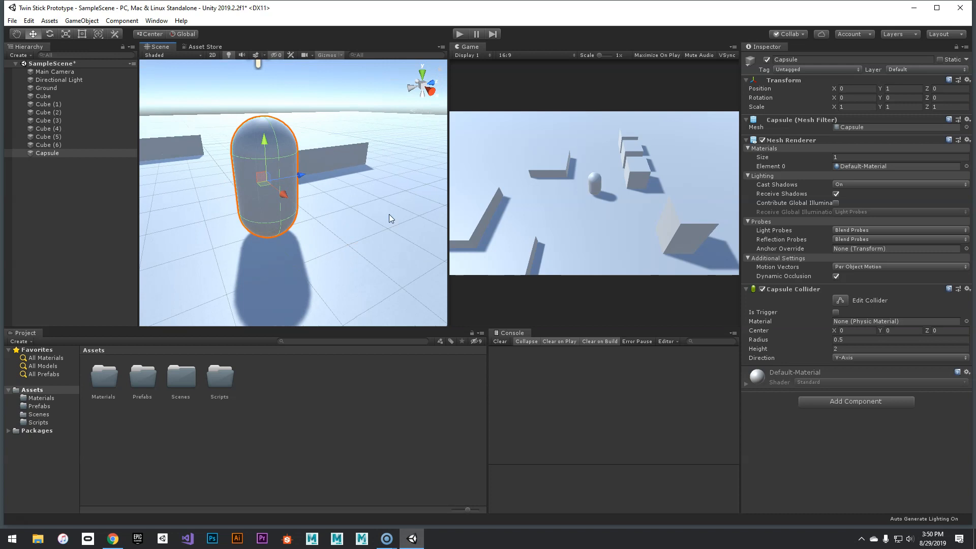
# Try moving the capsule along the X and Z axes, and undo both moves
pyautogui.moveTo(286, 195); pyautogui.dragTo(266, 216)
pyautogui.moveTo(292, 173); pyautogui.dragTo(283, 206)
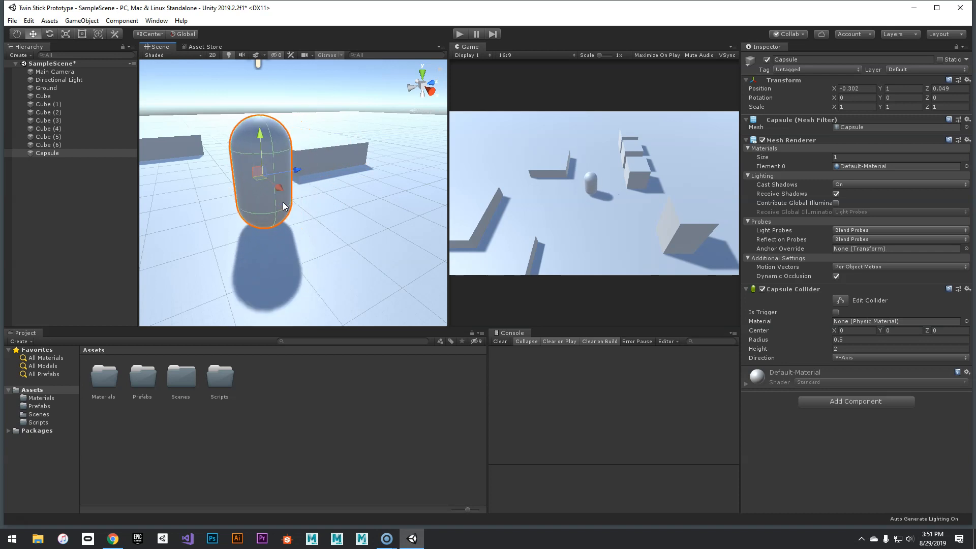
pyautogui.hotkey('ctrl', 'z')
pyautogui.hotkey('ctrl', 'z')
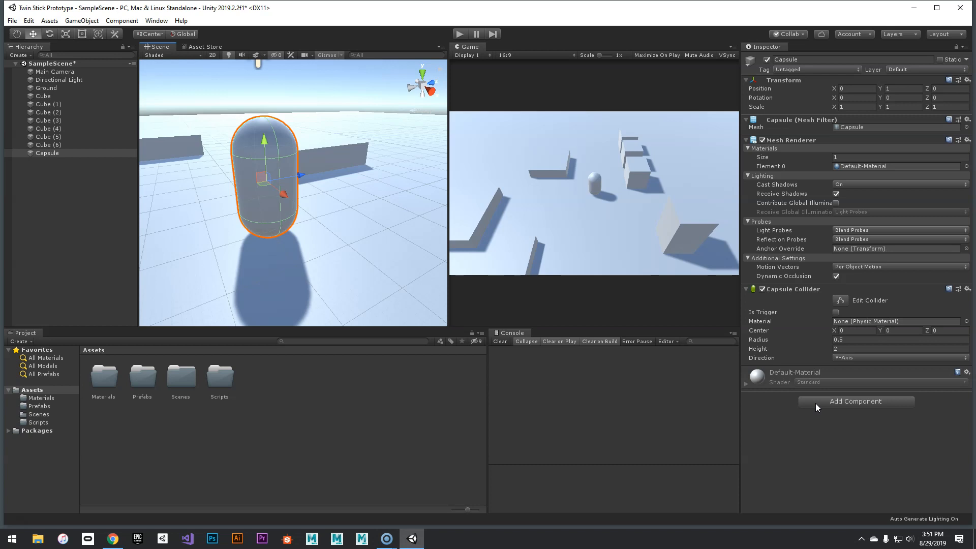
# Add a Rigidbody component to the capsule
pyautogui.click(847, 402)
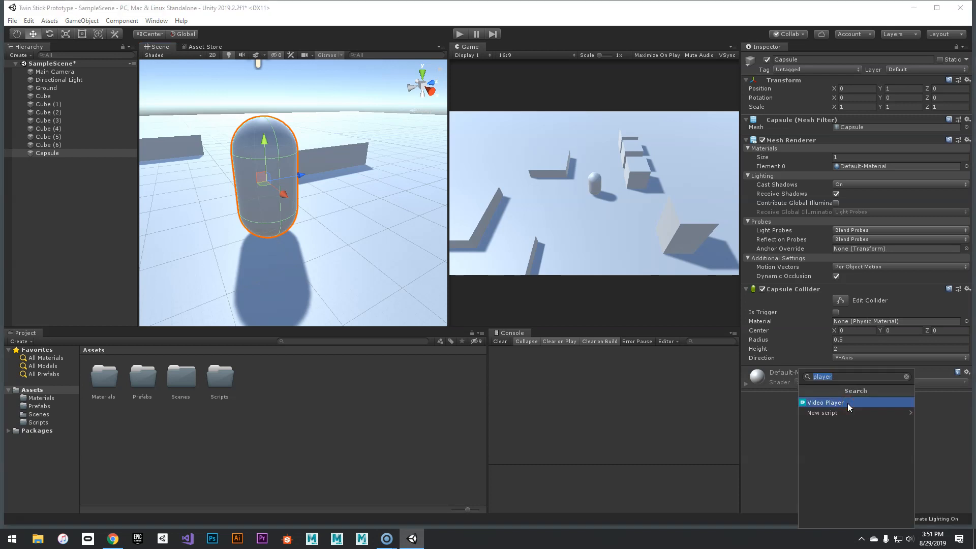
pyautogui.write('rig')
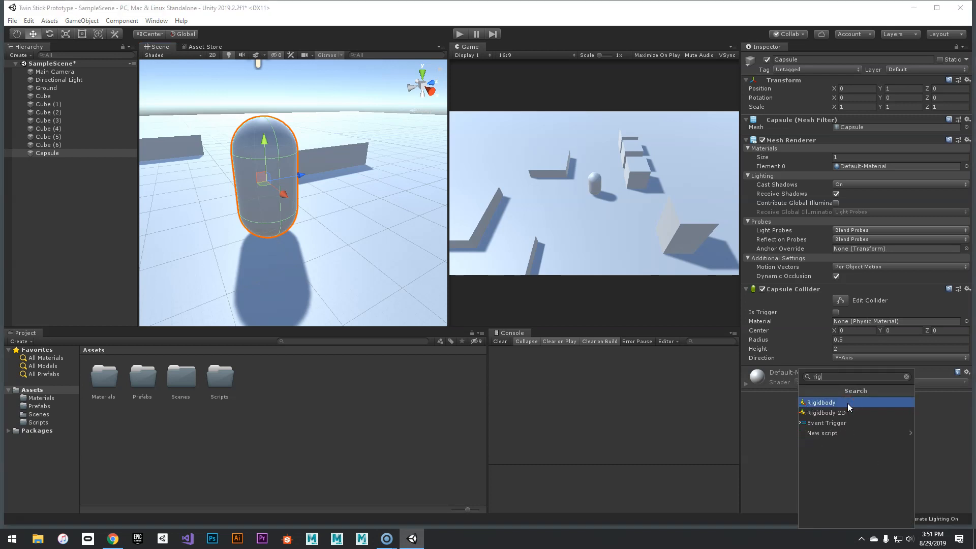
pyautogui.press('Return')
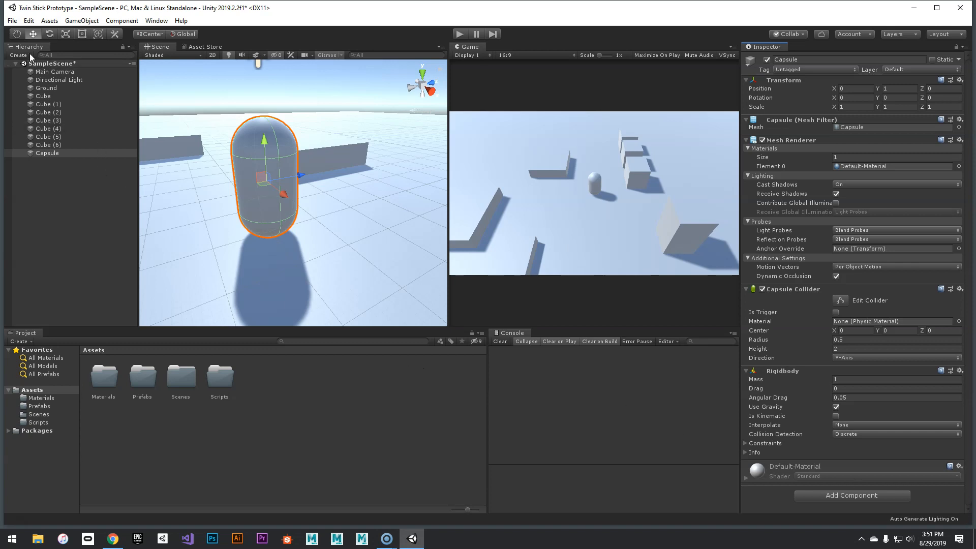
# Rename the capsule as Player
pyautogui.click(48, 155)
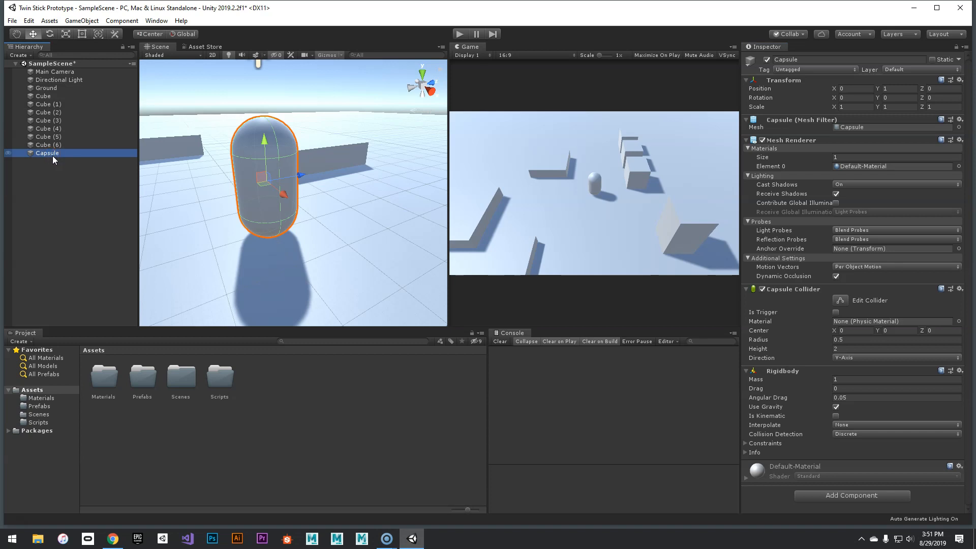
pyautogui.press('F2')
pyautogui.write('P')
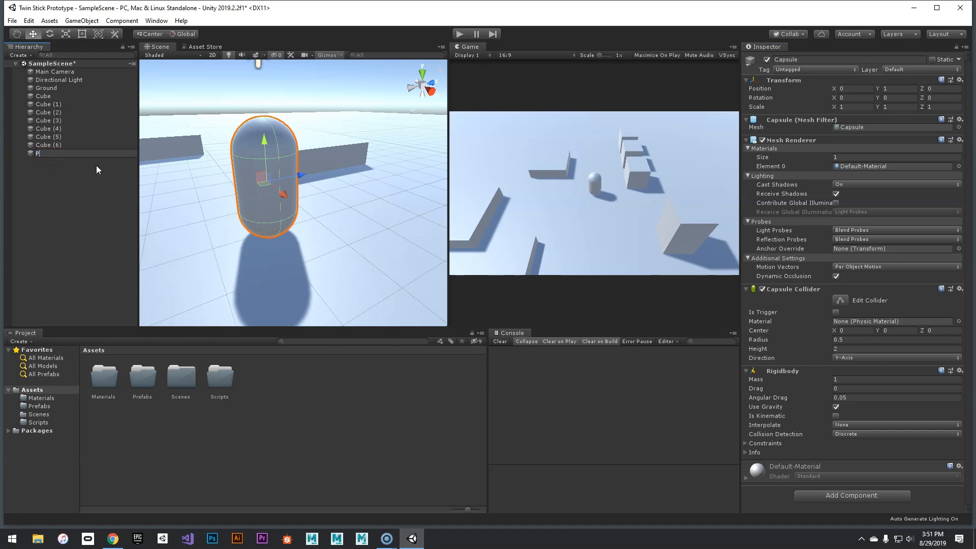
pyautogui.write('layer')
pyautogui.press('Return')
pyautogui.click(84, 173)
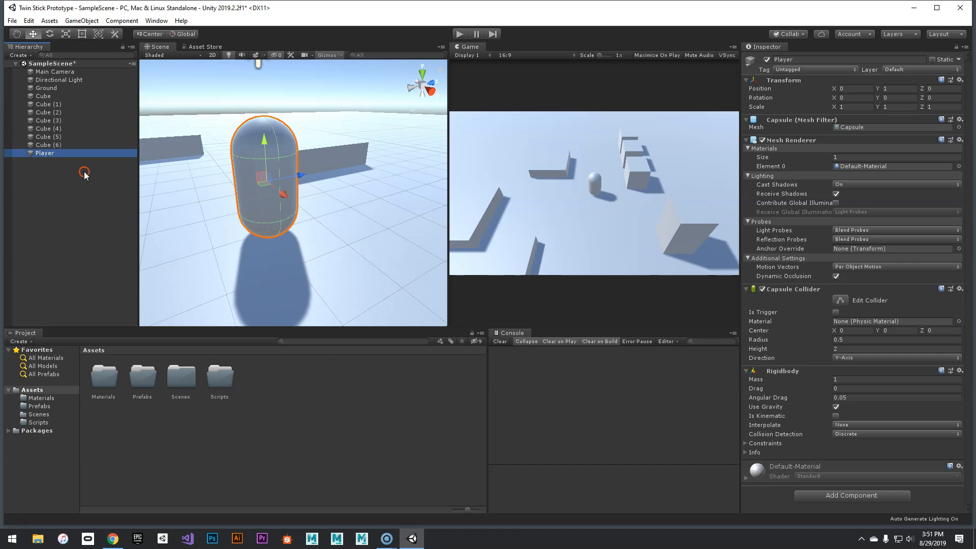
pyautogui.click(51, 91)
pyautogui.keyDown('shift'); pyautogui.click(61, 146); pyautogui.keyUp('shift')
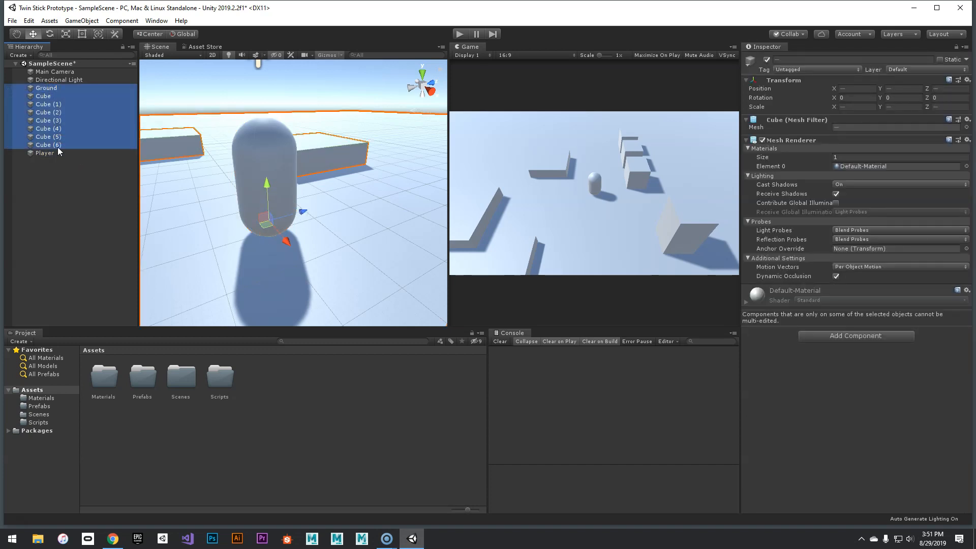
pyautogui.click(62, 168)
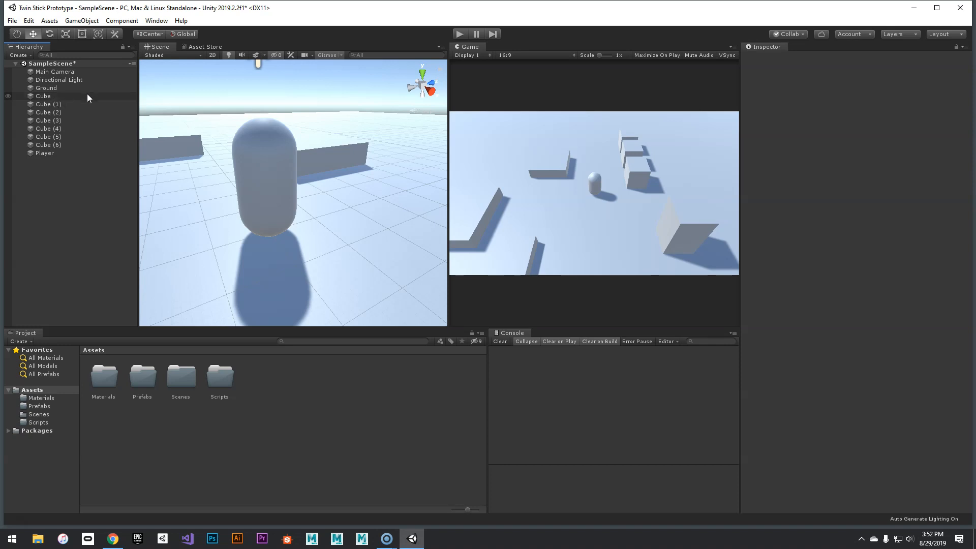
# Create an empty game object at the root of the scene
pyautogui.rightClick(50, 171)
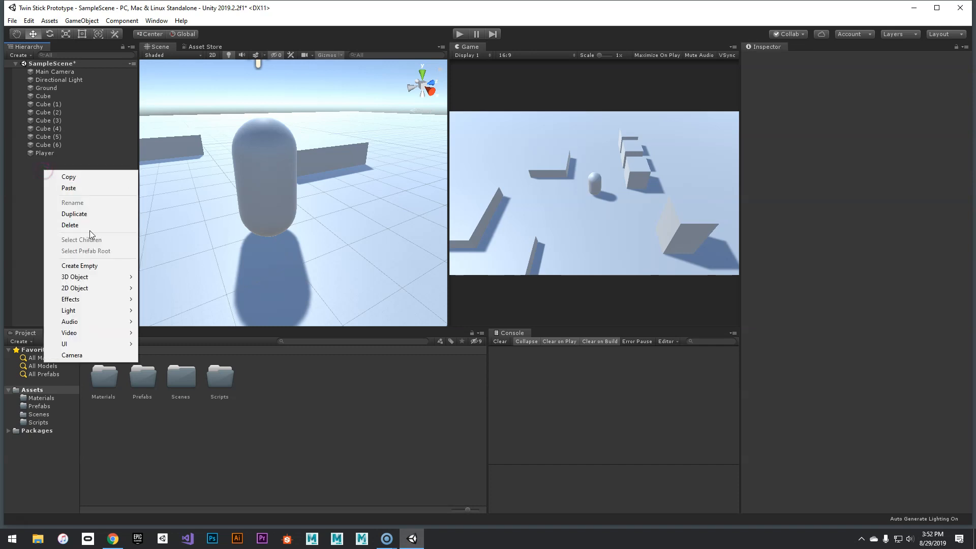
pyautogui.click(81, 266)
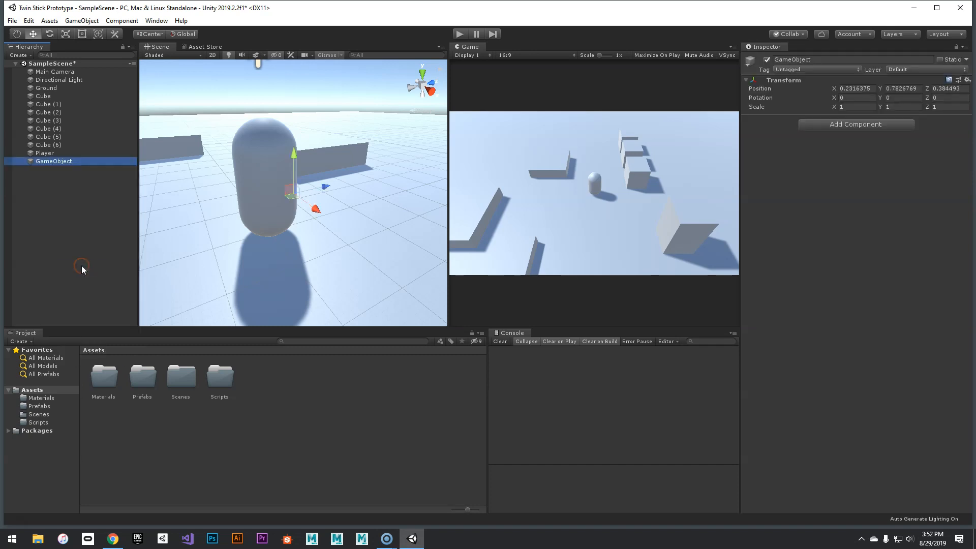
# Set the empty game object's position to 0 on the X, Y and Z axes
pyautogui.click(57, 161)
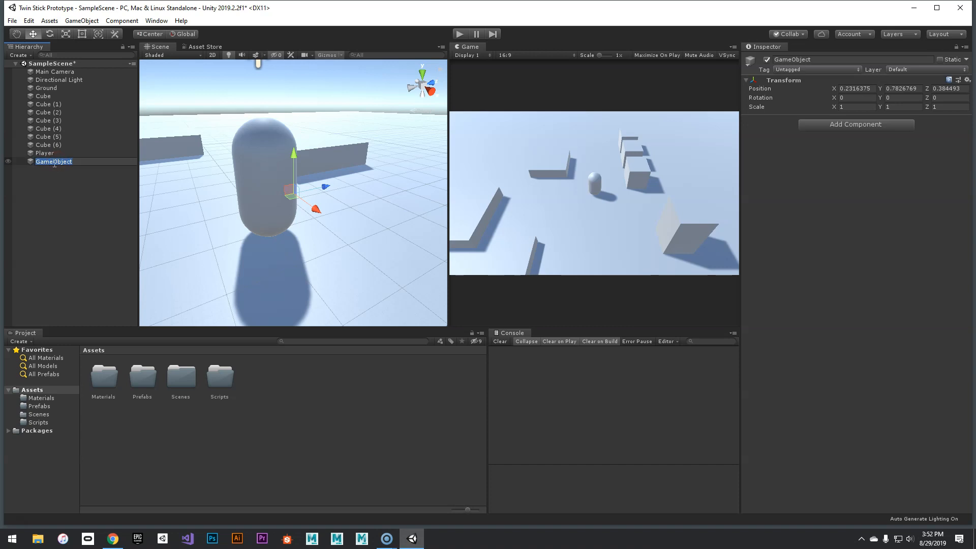
pyautogui.press('Return')
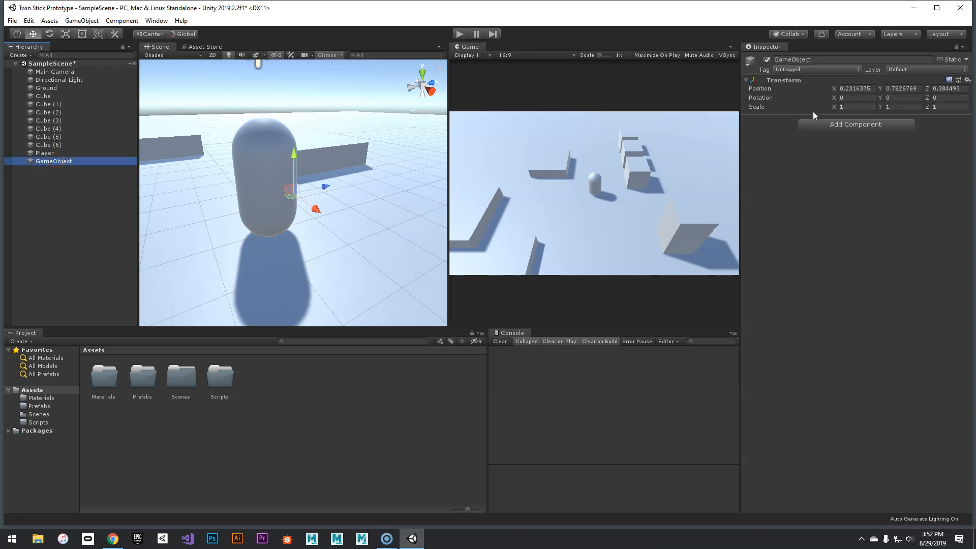
pyautogui.click(842, 106)
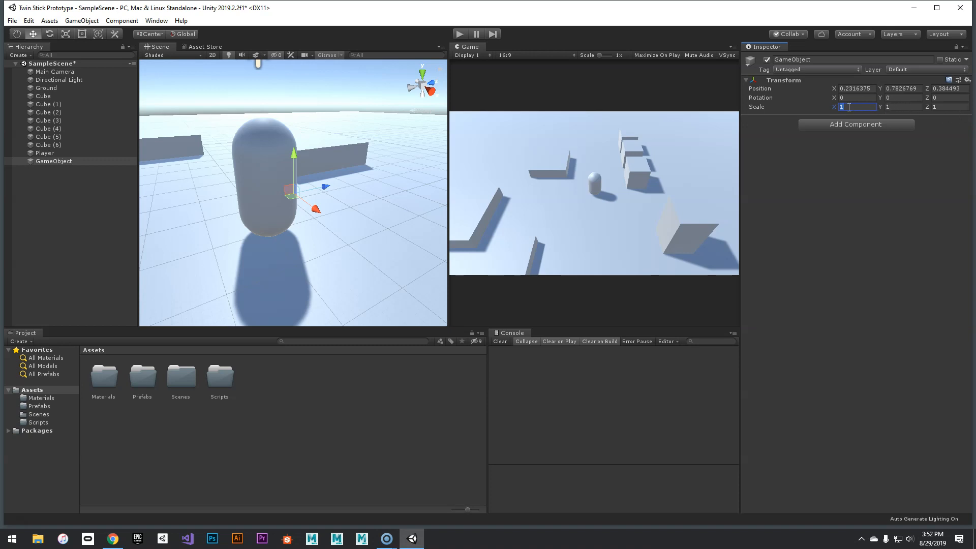
pyautogui.click(863, 89)
pyautogui.write('0')
pyautogui.press('Tab')
pyautogui.write('0')
pyautogui.press('Tab')
pyautogui.write('0')
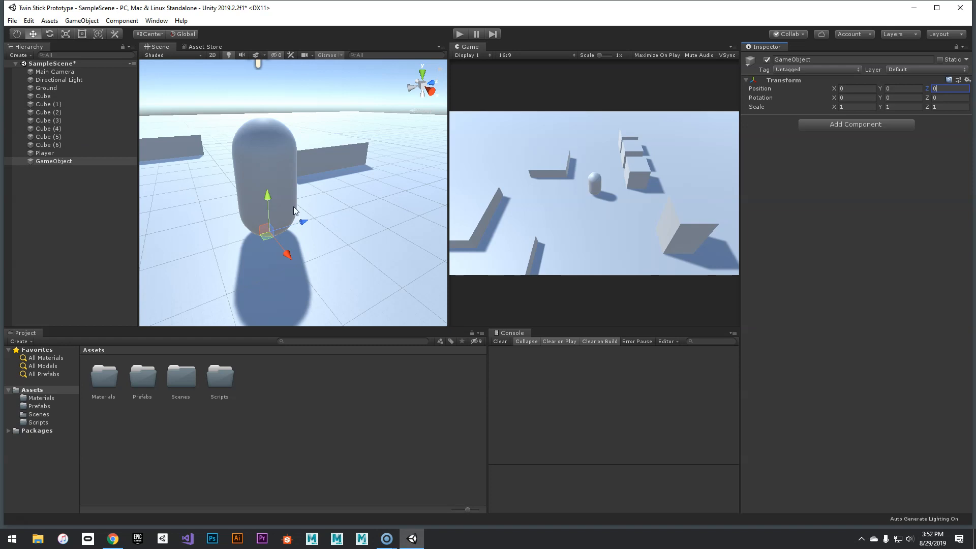
# Try moving the cube nearest the capsule in snapped increments, and set its X position to -4
pyautogui.moveTo(358, 219); pyautogui.dragTo(335, 219, button='right')
pyautogui.press('w')
pyautogui.click(324, 203)
pyautogui.press('f')
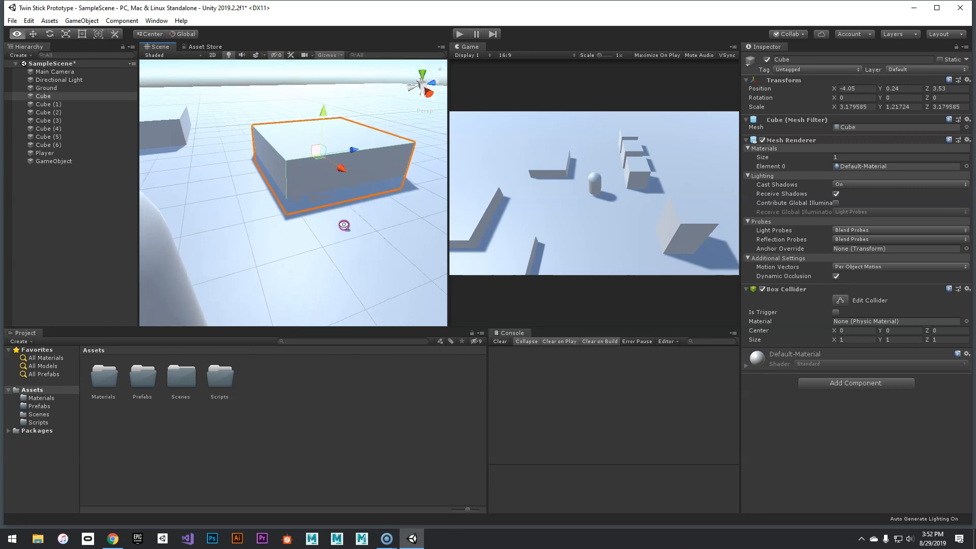
pyautogui.moveTo(333, 182)
pyautogui.mouseDown()
pyautogui.moveTo(370, 206)
pyautogui.moveTo(315, 173)
pyautogui.moveTo(333, 195)
pyautogui.moveTo(314, 186)
pyautogui.moveTo(321, 192)
pyautogui.mouseUp()
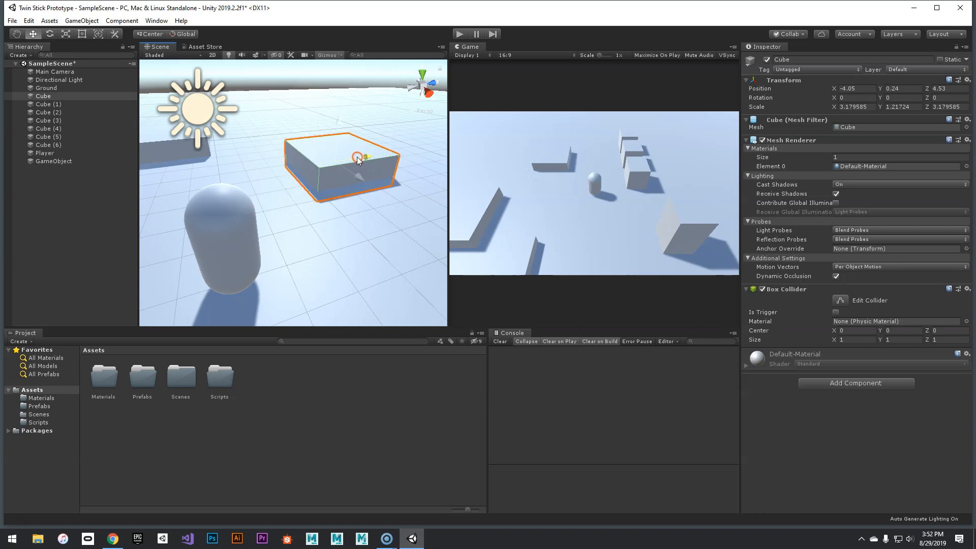
pyautogui.moveTo(869, 87); pyautogui.dragTo(848, 93)
pyautogui.write('-4')
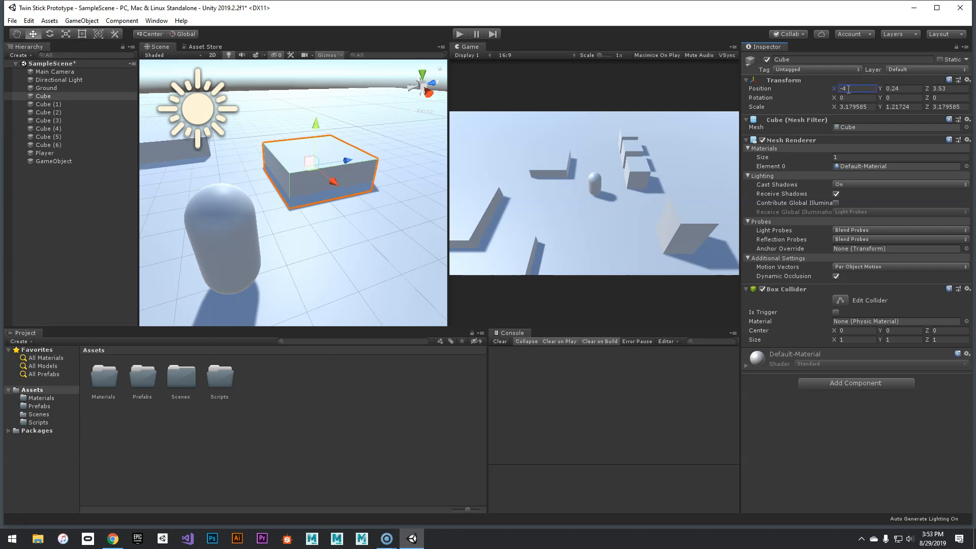
# Move the same cube along the X axis with increment snapping to an X position of -4.67
pyautogui.moveTo(333, 181)
pyautogui.keyDown('ctrl'); pyautogui.mouseDown()
pyautogui.moveTo(370, 211)
pyautogui.moveTo(322, 190)
pyautogui.mouseUp(); pyautogui.keyUp('ctrl')
pyautogui.click(862, 90)
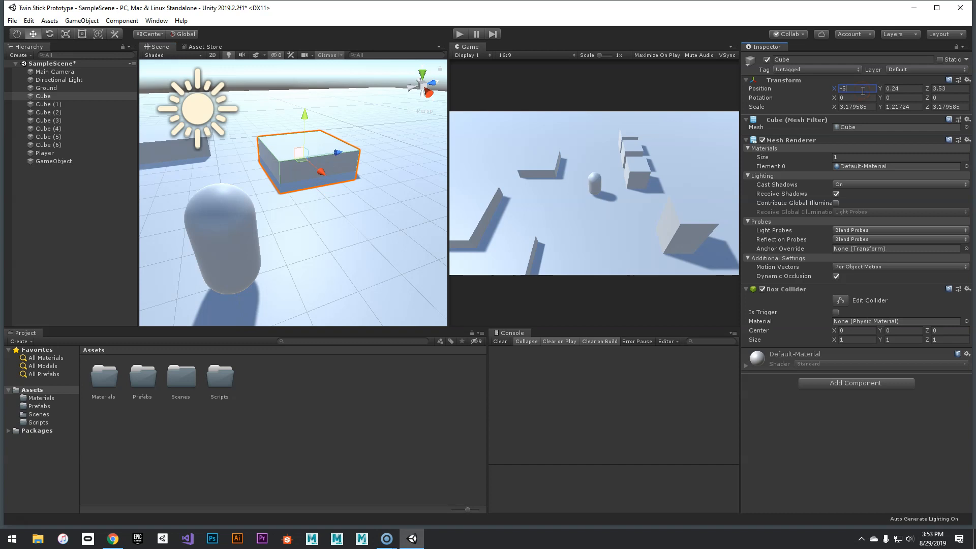
pyautogui.write('.5')
pyautogui.moveTo(316, 169)
pyautogui.keyDown('ctrl'); pyautogui.mouseDown()
pyautogui.moveTo(357, 203)
pyautogui.moveTo(324, 183)
pyautogui.moveTo(315, 184)
pyautogui.moveTo(319, 199)
pyautogui.moveTo(315, 187)
pyautogui.moveTo(320, 200)
pyautogui.moveTo(339, 187)
pyautogui.moveTo(324, 183)
pyautogui.mouseUp(); pyautogui.keyUp('ctrl')
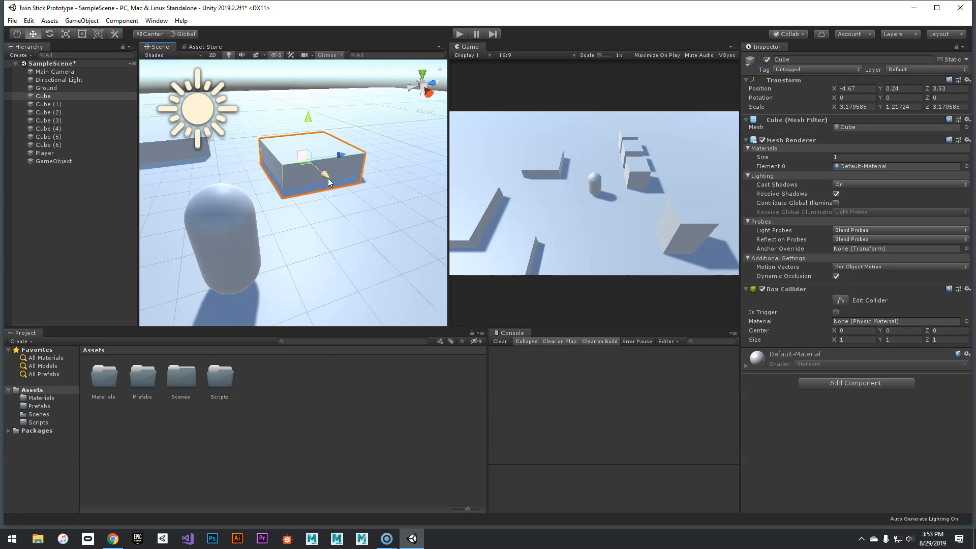
pyautogui.moveTo(329, 184)
pyautogui.keyDown('alt'); pyautogui.mouseDown()
pyautogui.moveTo(323, 211)
pyautogui.moveTo(349, 200)
pyautogui.moveTo(322, 201)
pyautogui.mouseUp(); pyautogui.keyUp('alt')
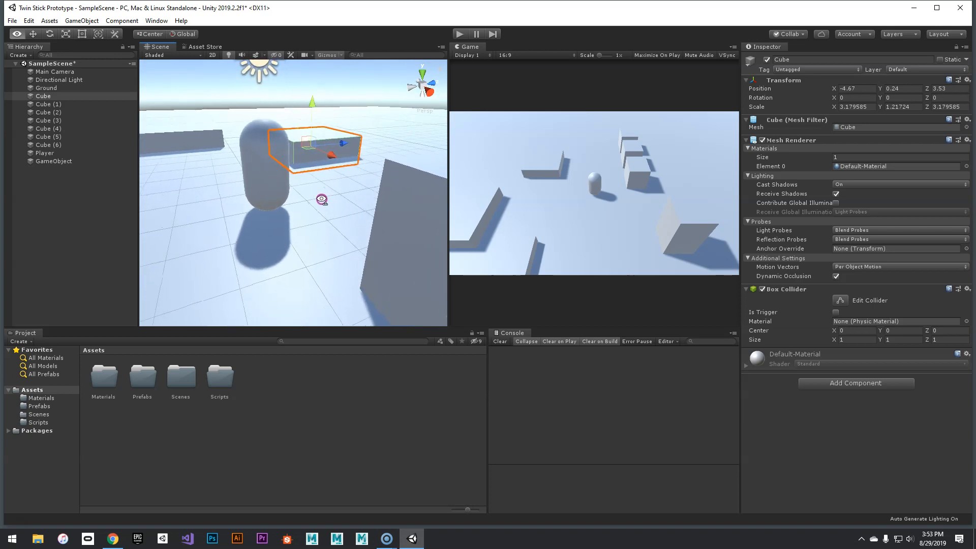
# Rename the empty game object as Environment
pyautogui.click(52, 163)
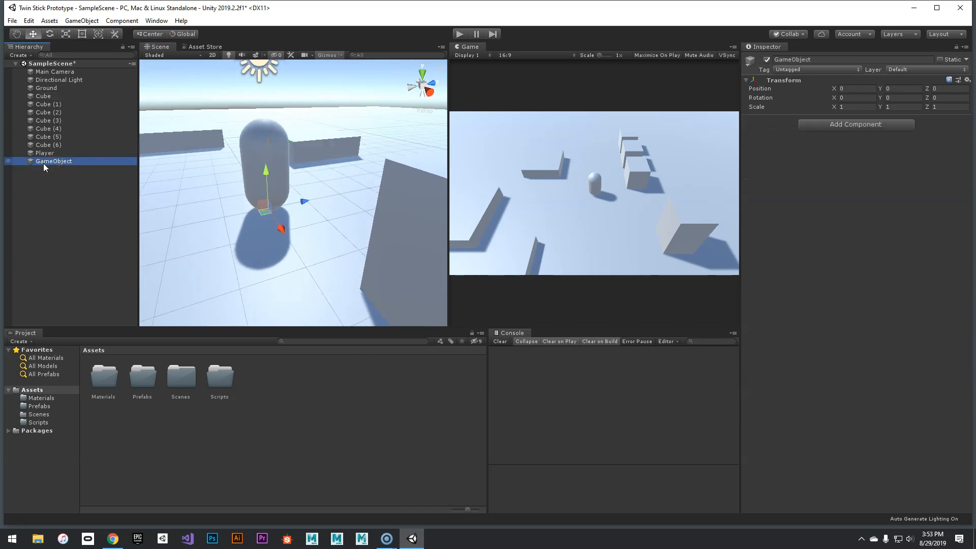
pyautogui.click(43, 161)
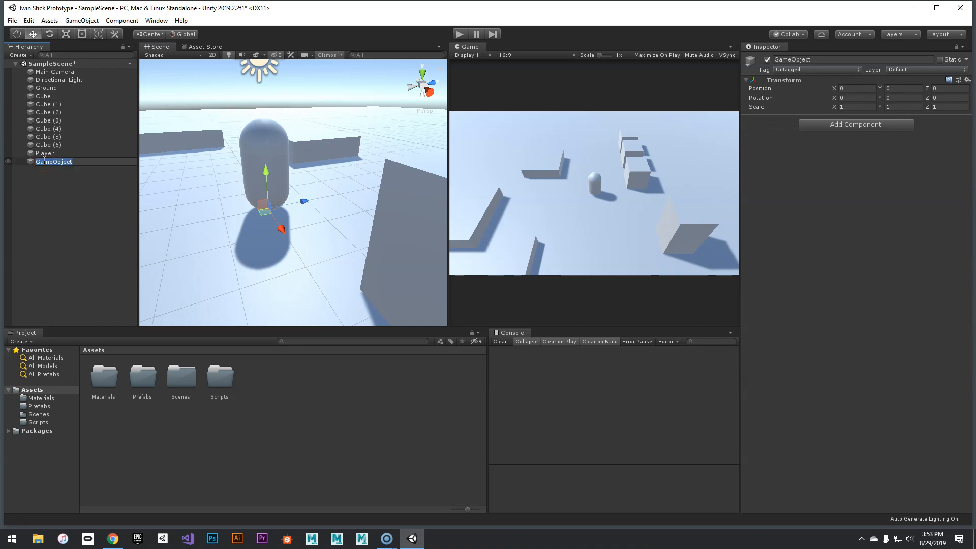
pyautogui.write('Environment')
pyautogui.press('Return')
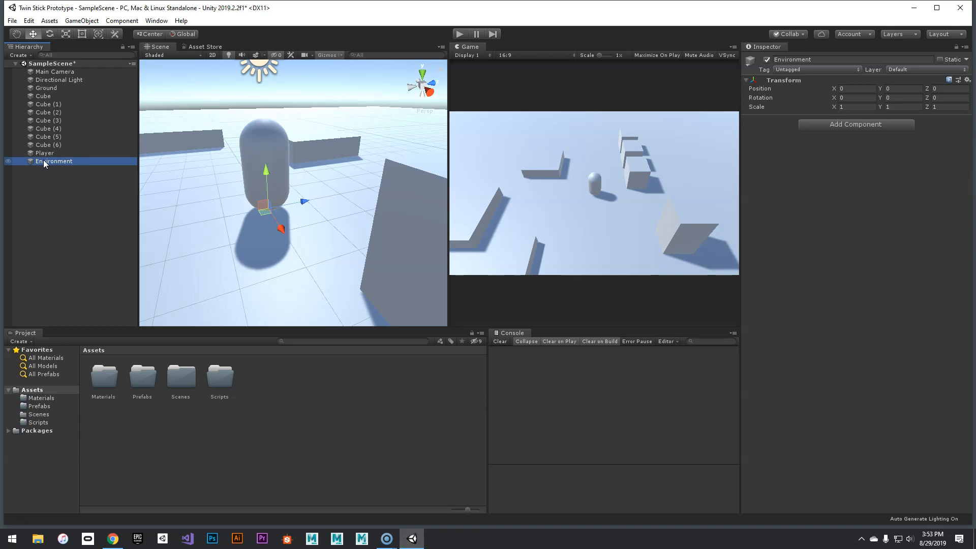
# Make Ground and all the cubes, from Cube to Cube (6), children of the Environment object
pyautogui.click(57, 145)
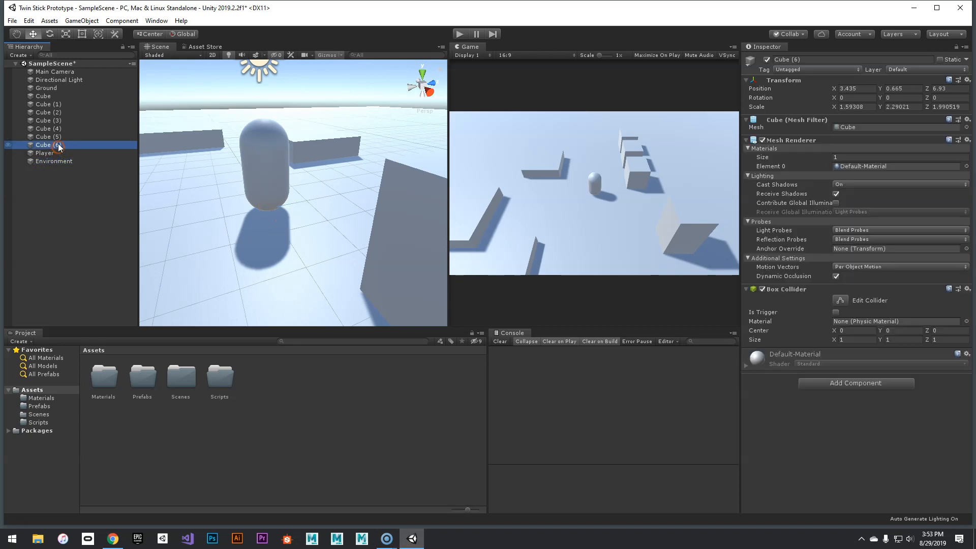
pyautogui.keyDown('shift'); pyautogui.click(53, 89); pyautogui.keyUp('shift')
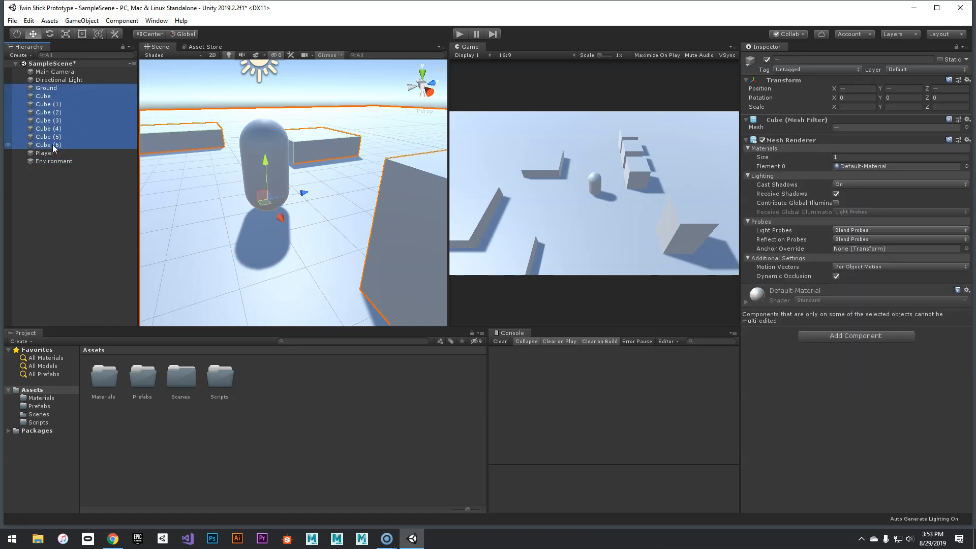
pyautogui.moveTo(53, 147); pyautogui.dragTo(57, 164)
# Try moving the Environment object with its children along the Z axis, and undo the move
pyautogui.click(51, 99)
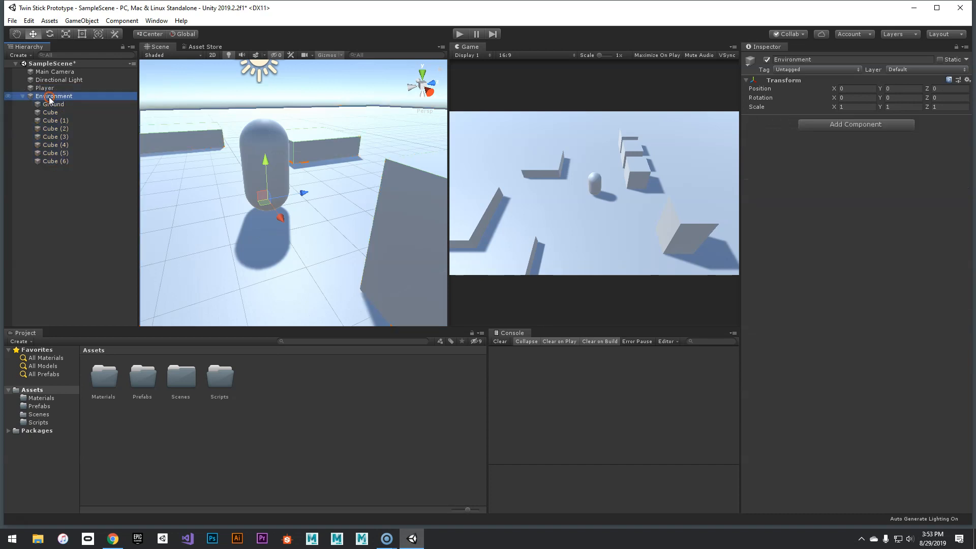
pyautogui.moveTo(304, 193); pyautogui.dragTo(369, 181)
pyautogui.hotkey('ctrl', 'z')
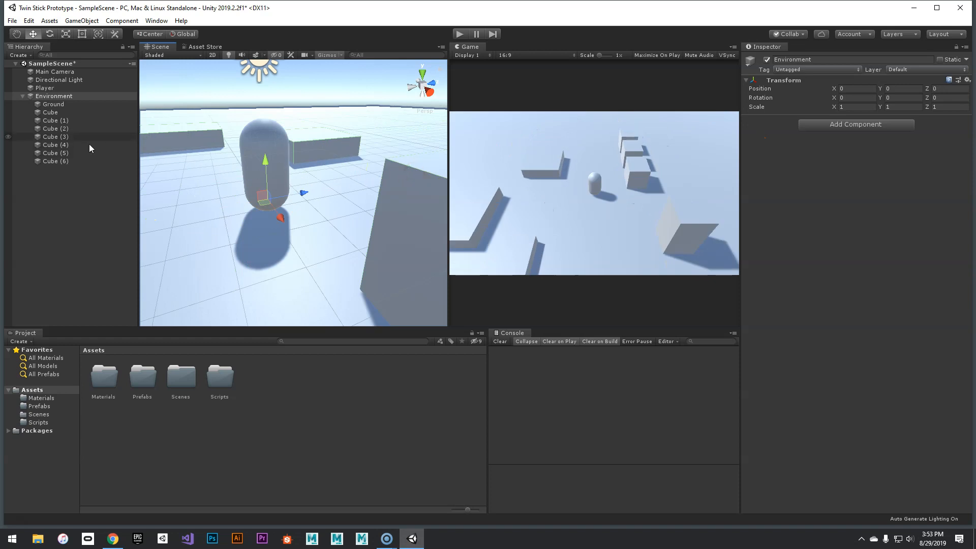
# Collapse the Environment object's children in the hierarchy and clear the selection
pyautogui.click(23, 96)
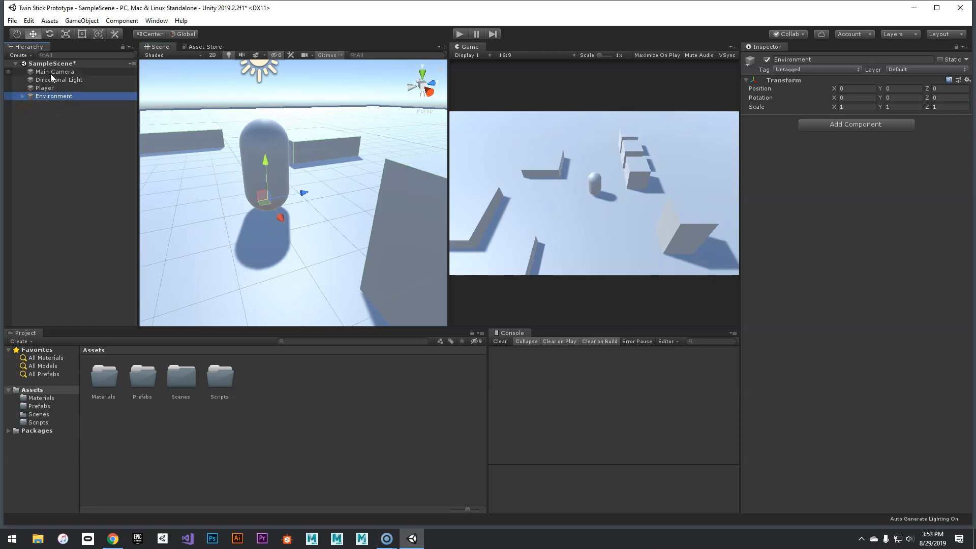
pyautogui.click(69, 157)
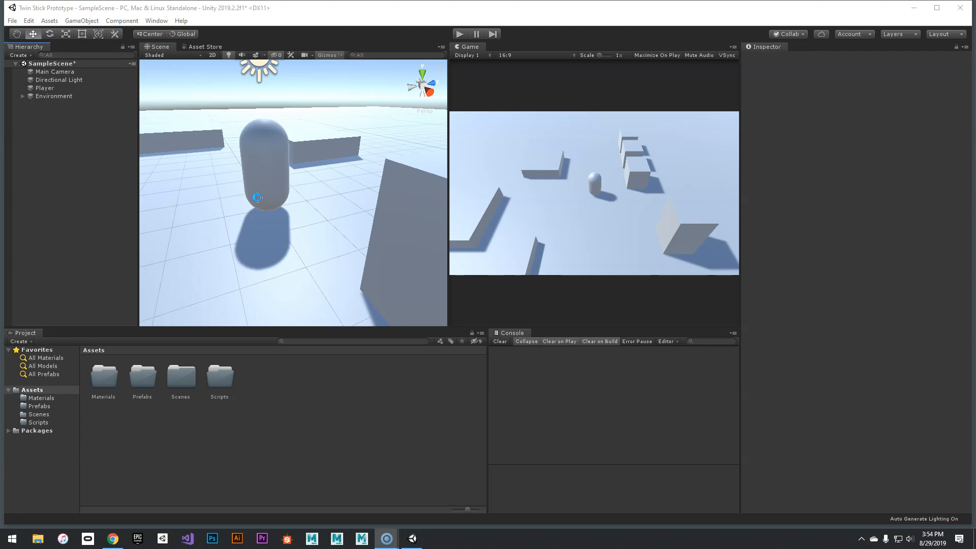
# Try moving the Player capsule along the X axis, and undo the moves
pyautogui.click(258, 202)
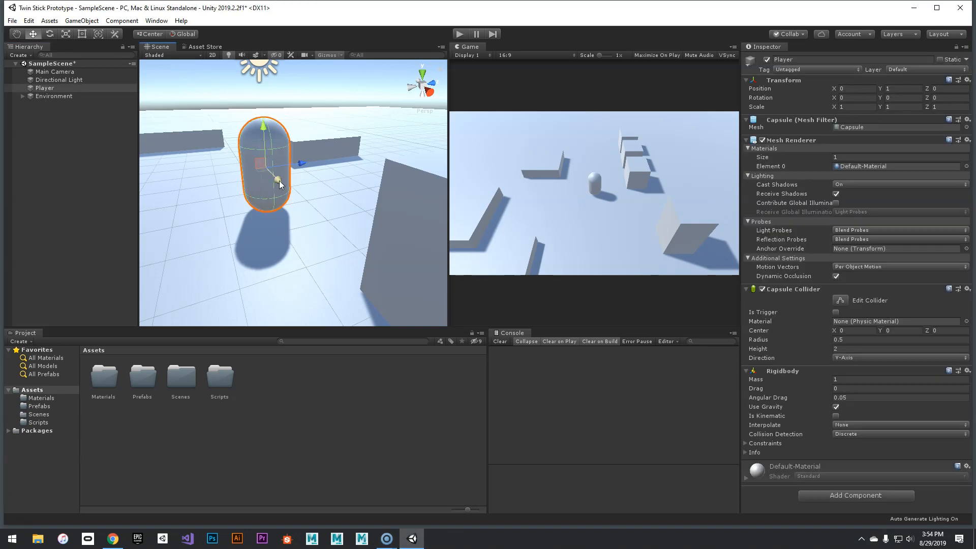
pyautogui.moveTo(280, 184); pyautogui.dragTo(304, 166)
pyautogui.moveTo(278, 184); pyautogui.dragTo(296, 169)
# Open the Input category of the Project Settings in an enlarged window and expand the Horizontal and Vertical axes
pyautogui.click(28, 21)
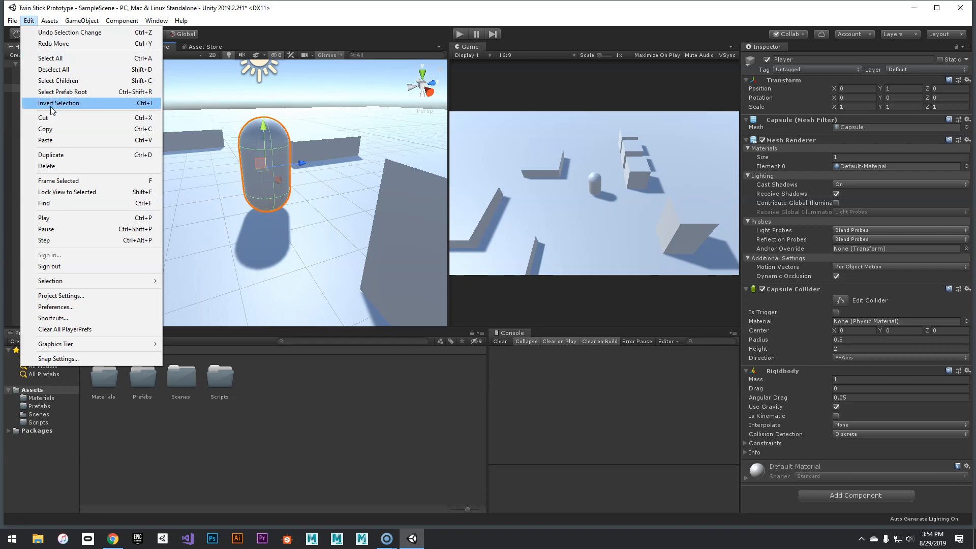
pyautogui.click(80, 301)
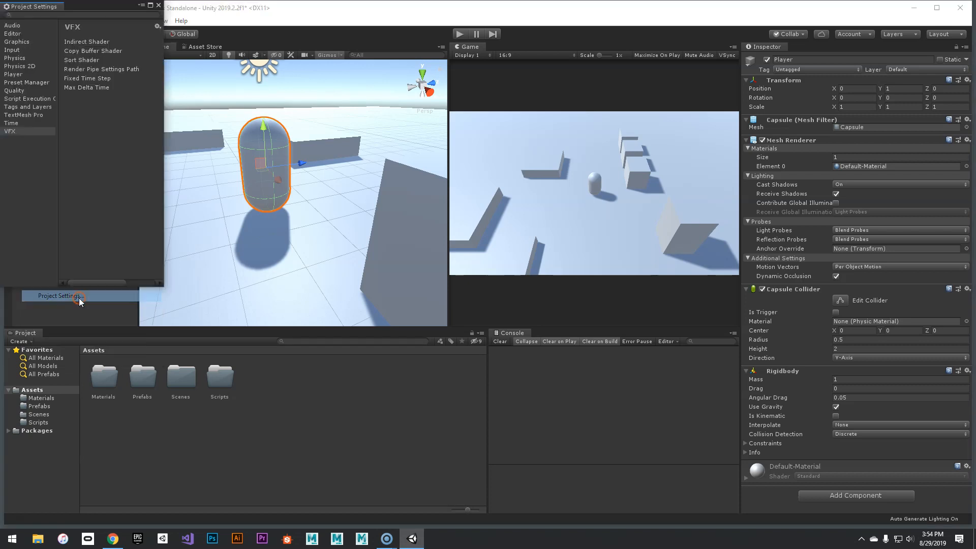
pyautogui.moveTo(95, 10); pyautogui.dragTo(331, 87)
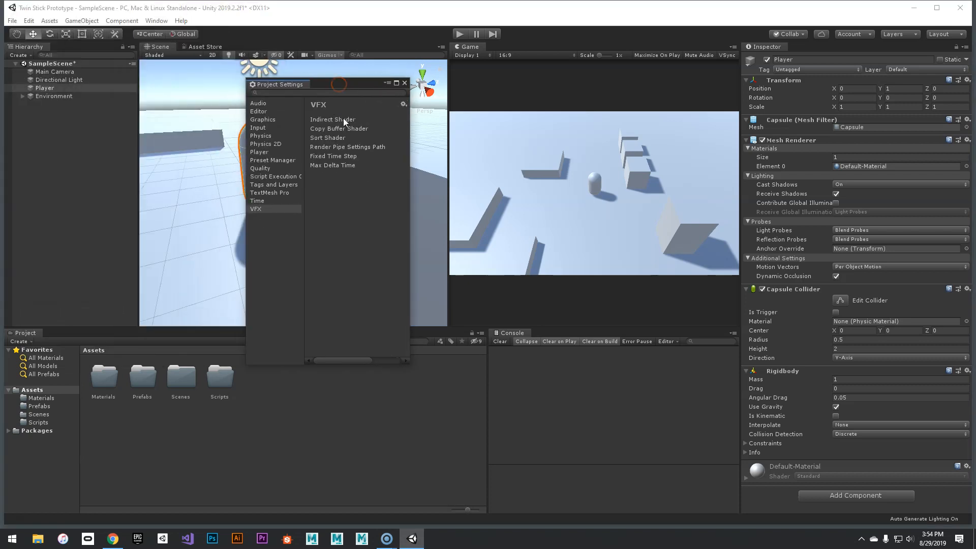
pyautogui.moveTo(413, 364); pyautogui.dragTo(648, 457)
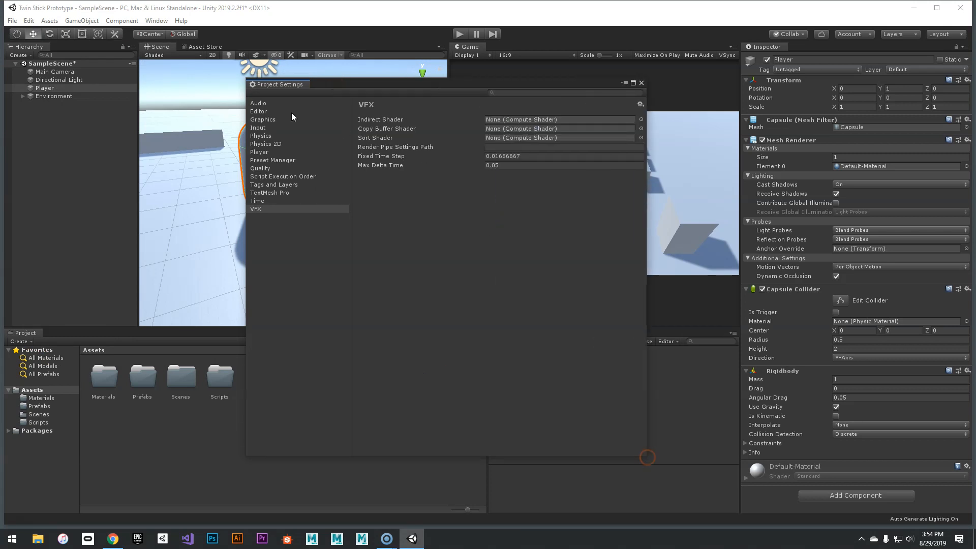
pyautogui.click(284, 128)
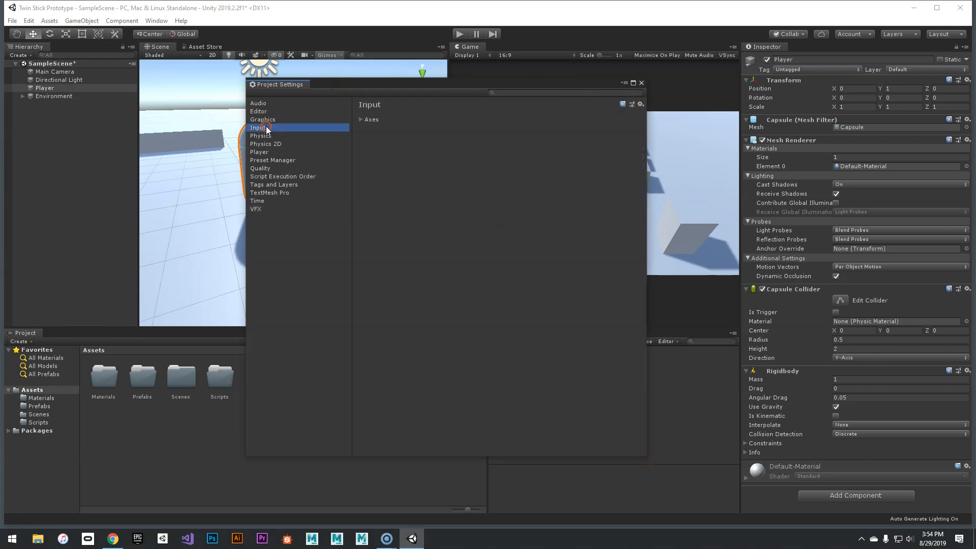
pyautogui.click(361, 119)
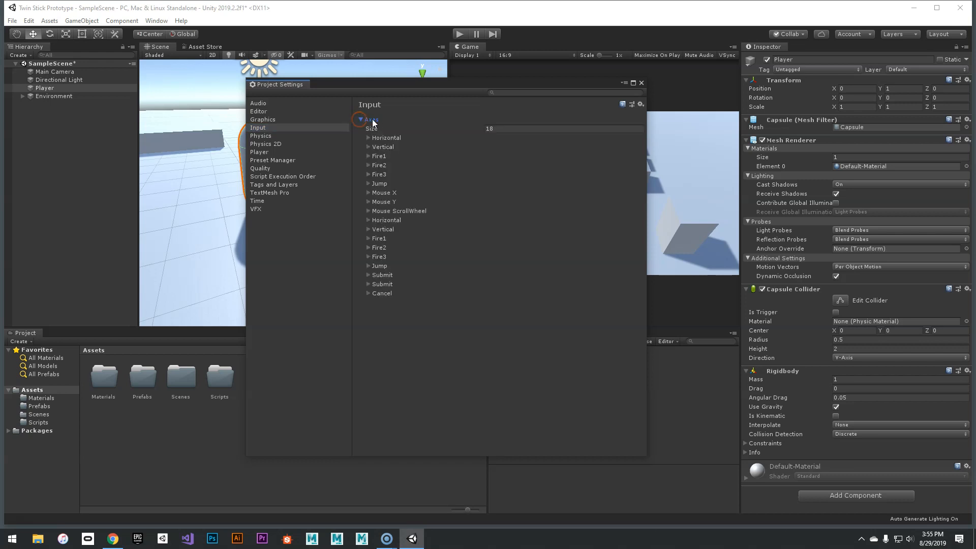
pyautogui.click(367, 147)
pyautogui.click(374, 138)
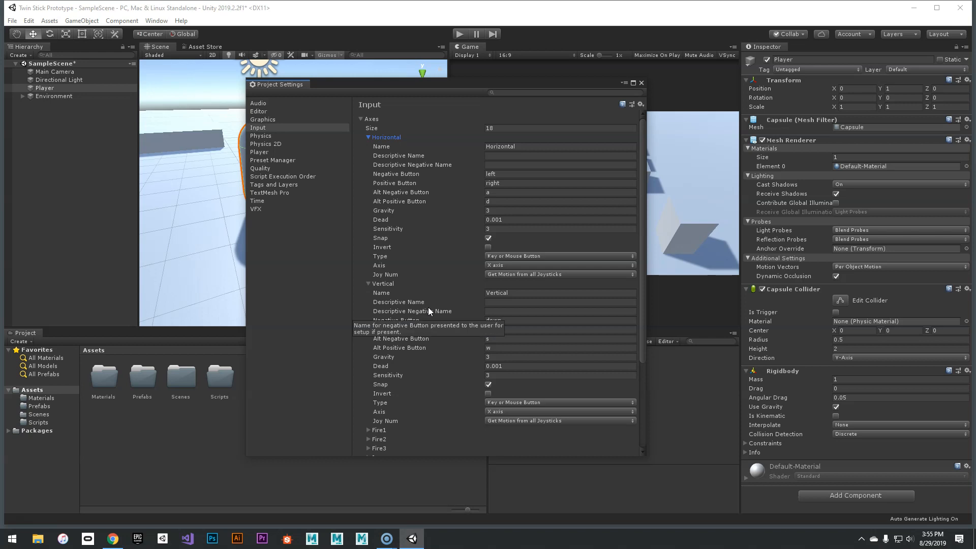
# Examine the names of the Horizontal and Vertical axes and the button assignments of the Horizontal axis
pyautogui.click(499, 146)
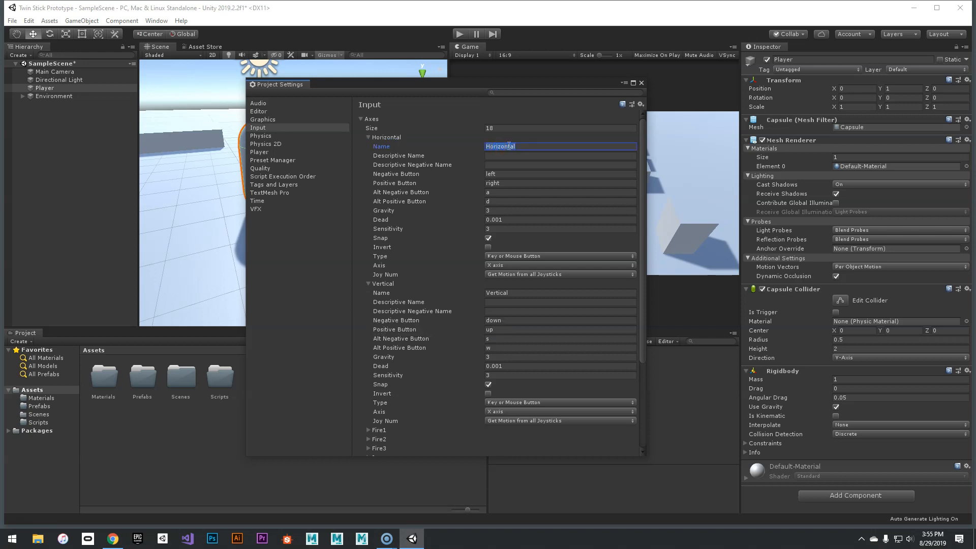
pyautogui.click(502, 294)
pyautogui.click(498, 173)
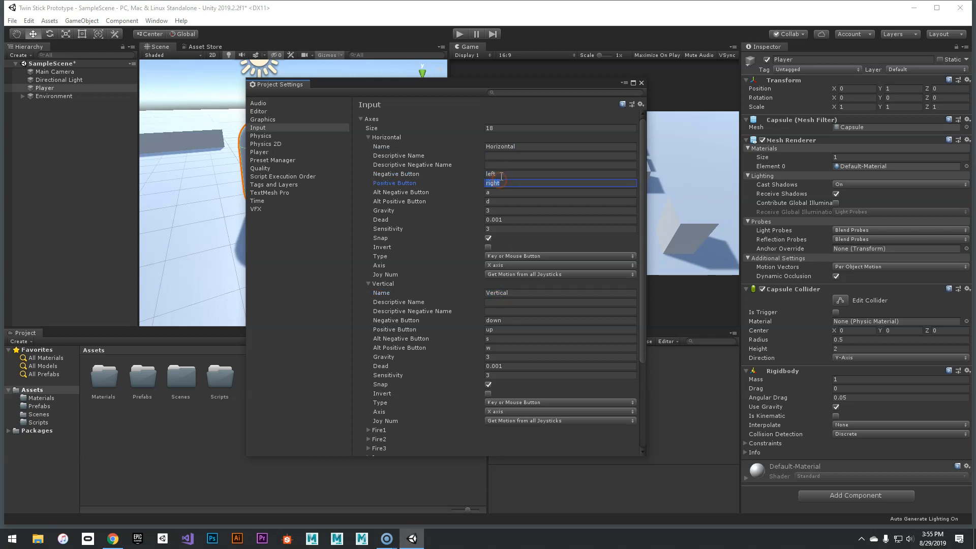
pyautogui.click(498, 192)
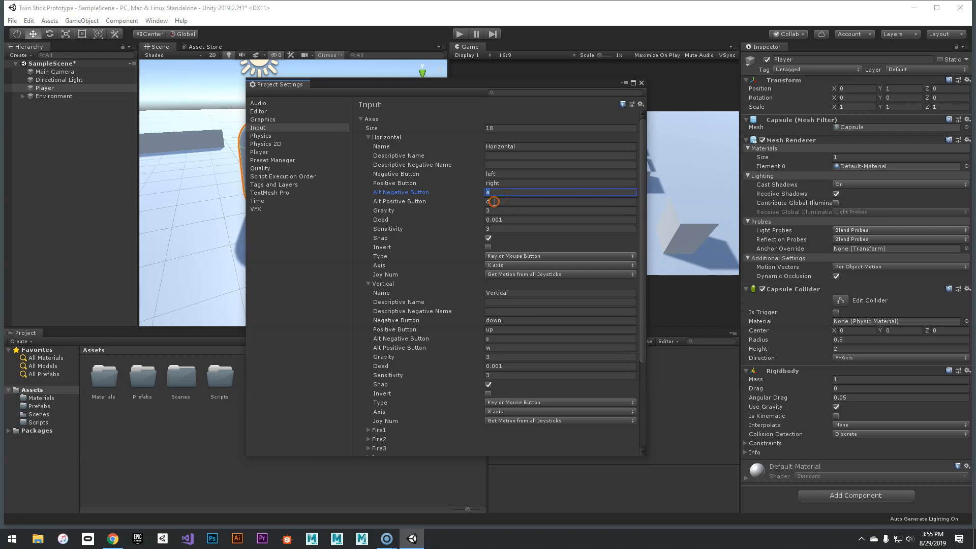
pyautogui.click(492, 193)
pyautogui.click(491, 201)
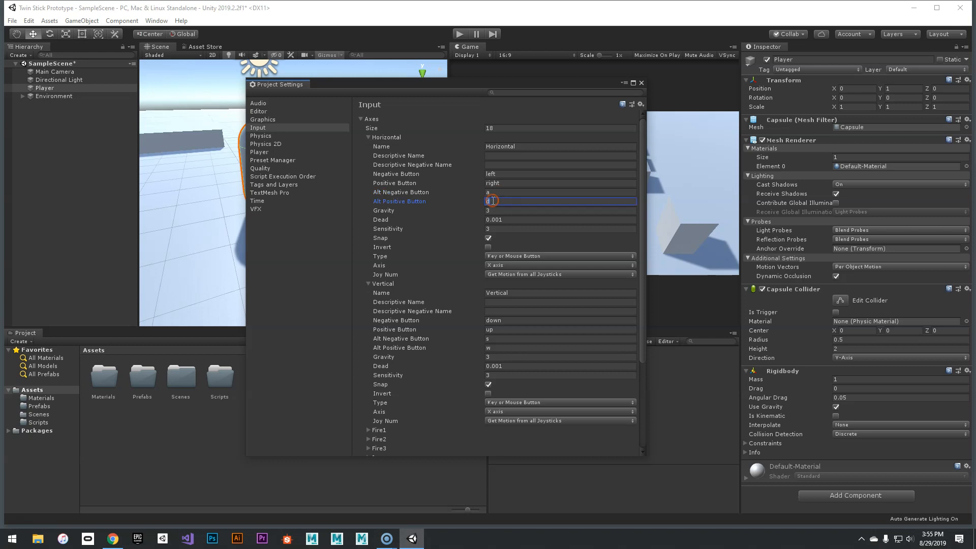
# Examine the Gravity and Sensitivity settings of the Horizontal input axis
pyautogui.click(489, 211)
pyautogui.click(498, 229)
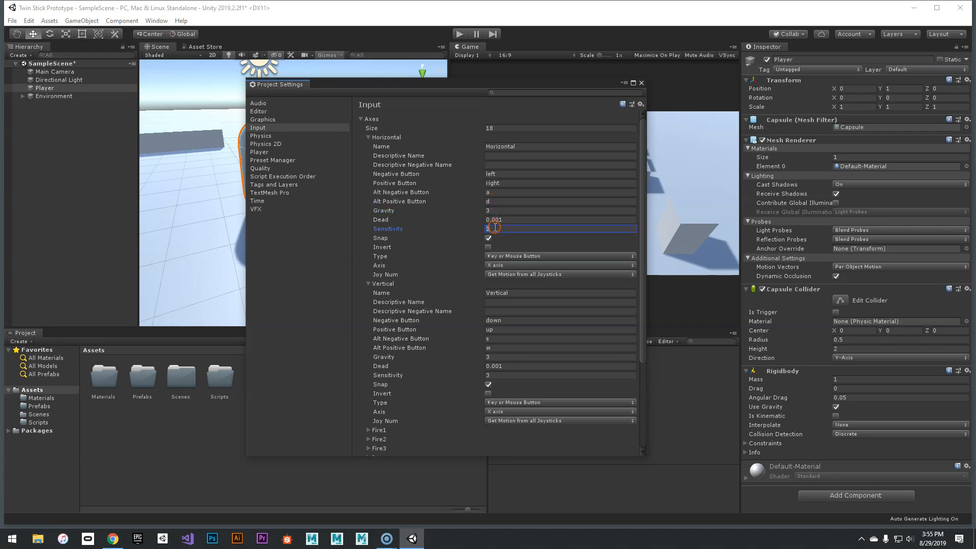
pyautogui.click(494, 210)
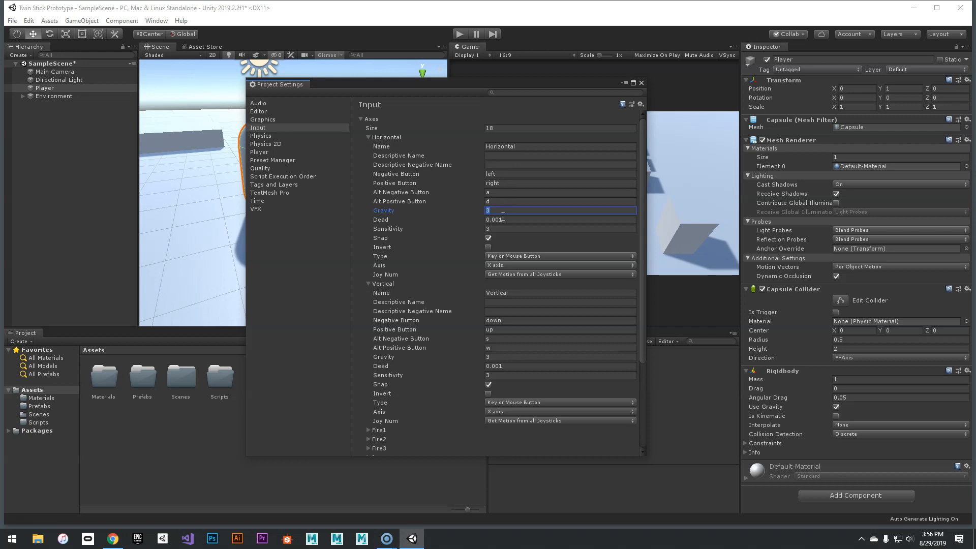
pyautogui.click(491, 228)
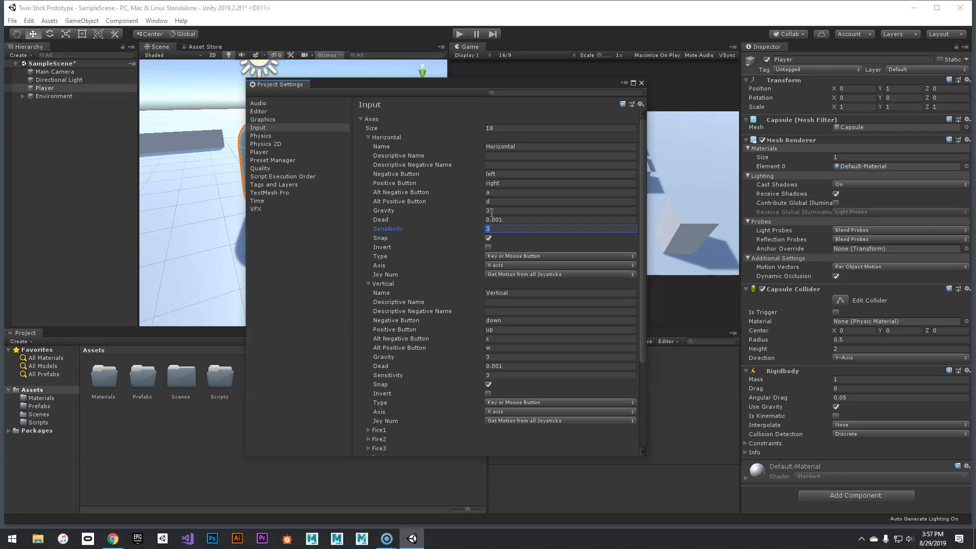
pyautogui.click(491, 210)
pyautogui.click(498, 229)
pyautogui.click(500, 210)
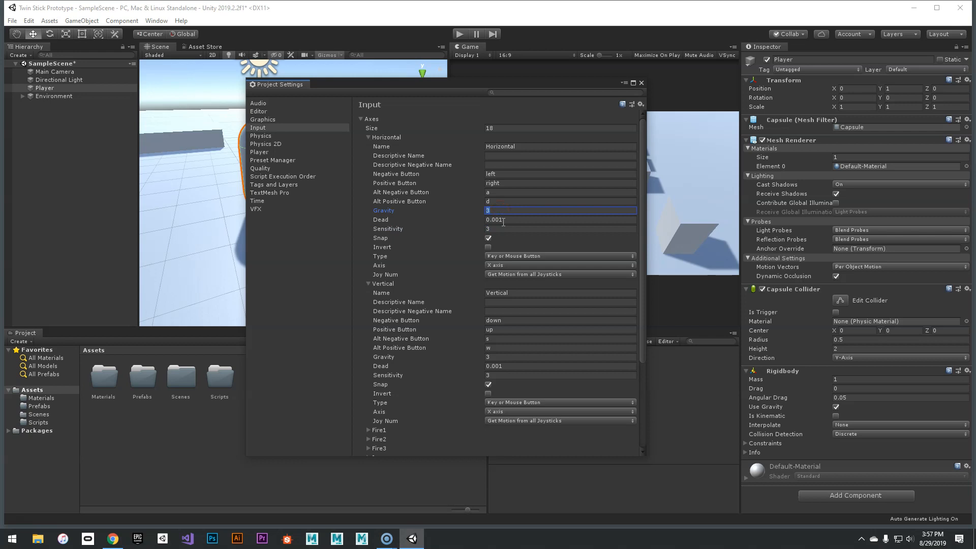
# Set both the Sensitivity and Gravity of the Horizontal input axis to 100
pyautogui.click(498, 228)
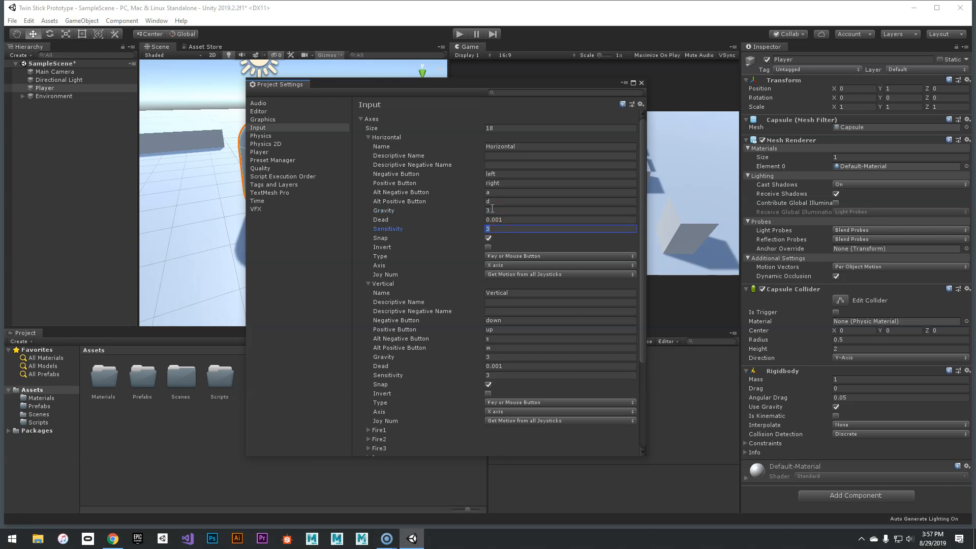
pyautogui.click(498, 209)
pyautogui.click(498, 228)
pyautogui.write('100')
pyautogui.click(494, 210)
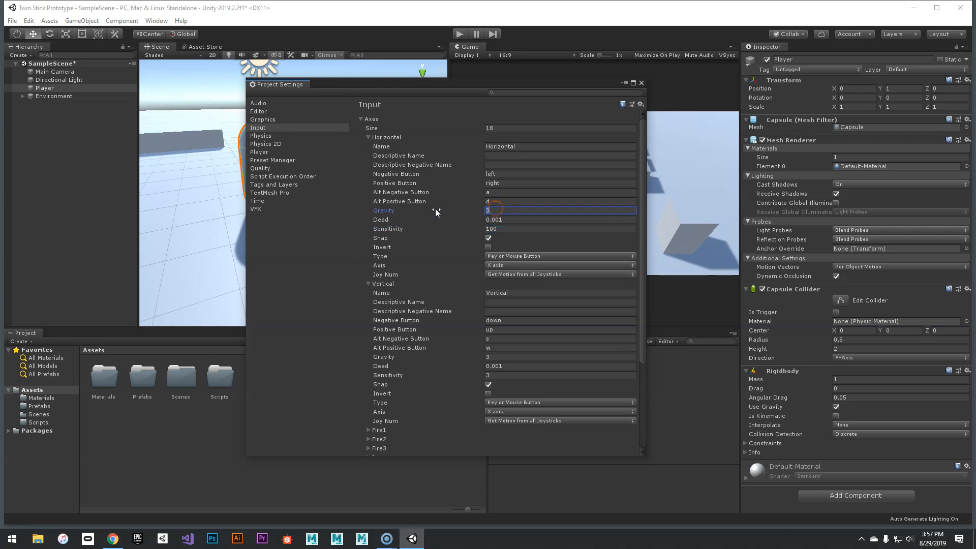
pyautogui.write('100')
pyautogui.click(487, 230)
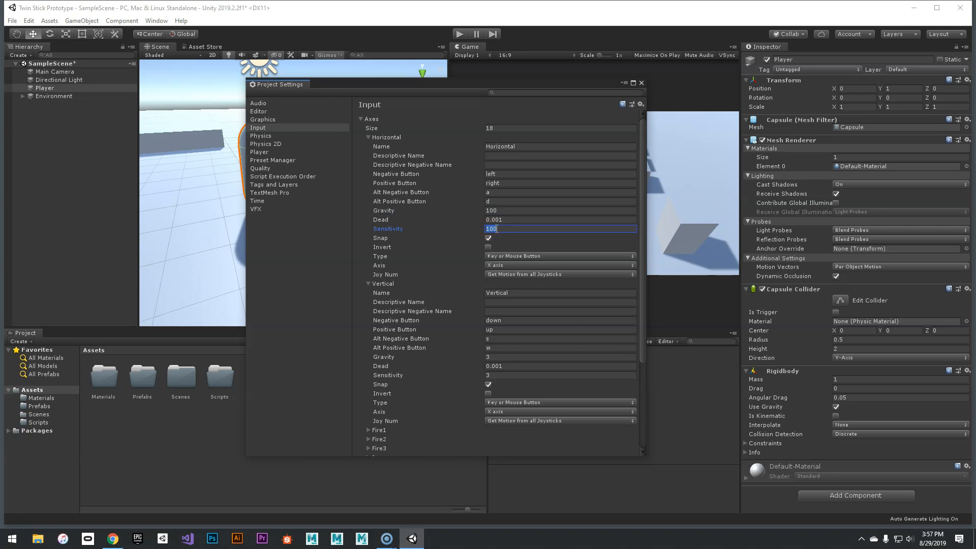
pyautogui.click(496, 211)
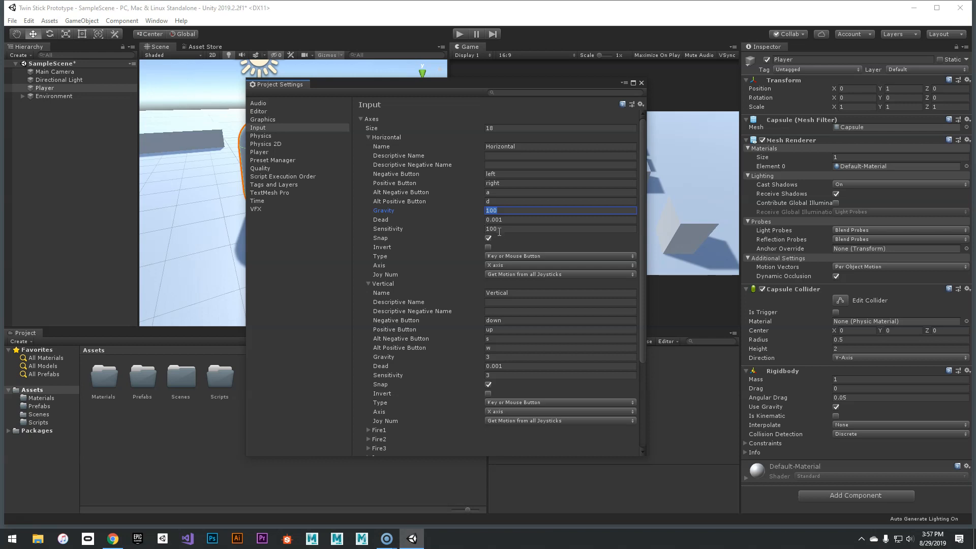
# Set both the Gravity and Sensitivity of the Vertical input axis to 100
pyautogui.click(503, 356)
pyautogui.write('100')
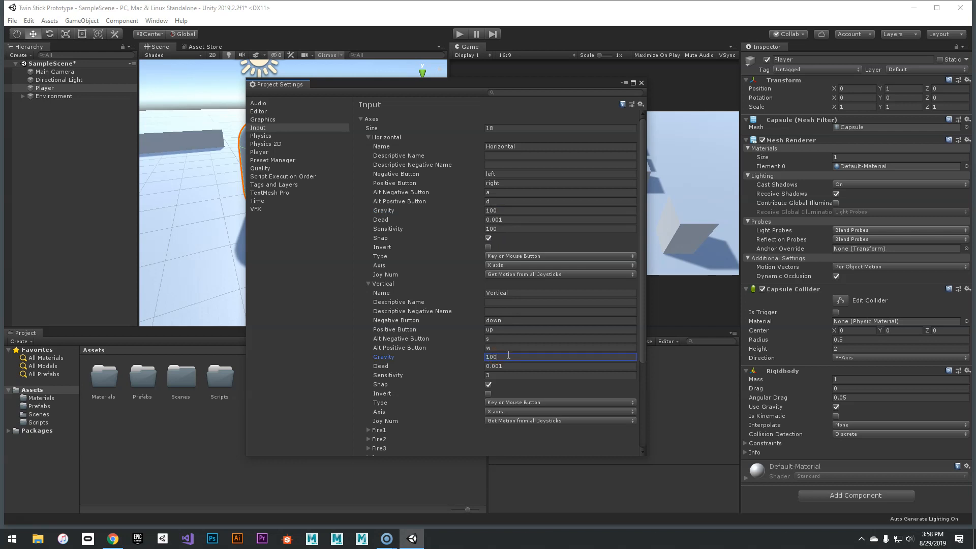
pyautogui.click(498, 376)
pyautogui.write('100')
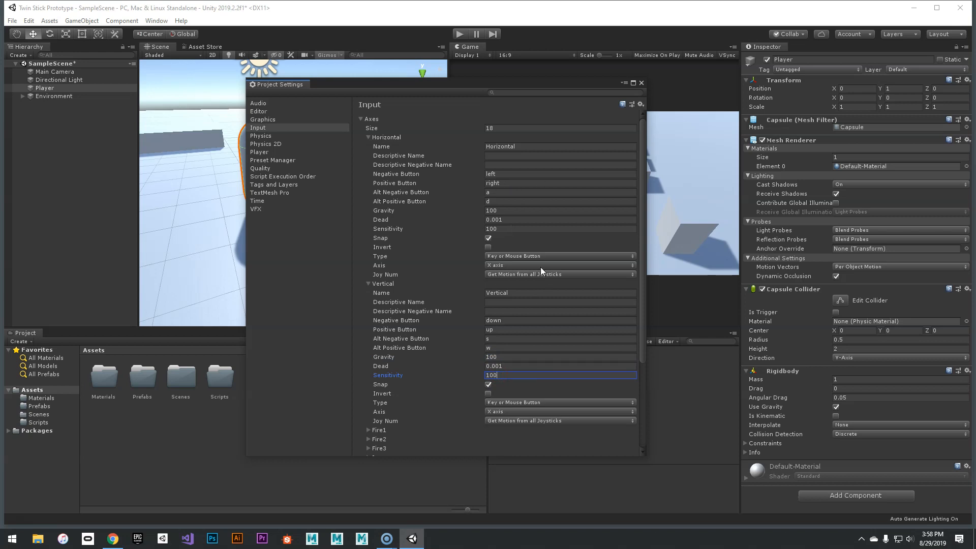
# Recheck the Gravity and Sensitivity of both movement axes and close the Project Settings
pyautogui.click(520, 373)
pyautogui.click(509, 357)
pyautogui.click(506, 374)
pyautogui.click(501, 229)
pyautogui.click(497, 211)
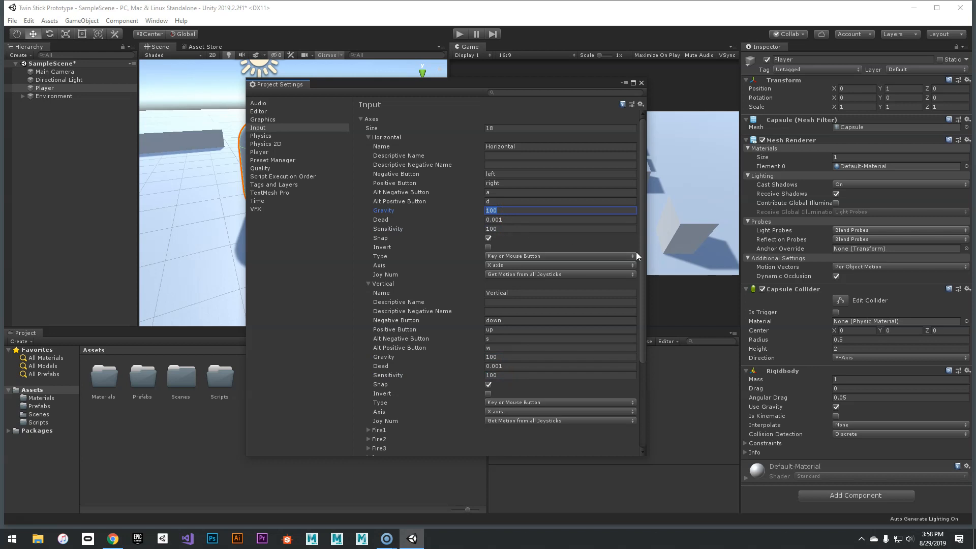
pyautogui.moveTo(643, 216)
pyautogui.mouseDown()
pyautogui.moveTo(643, 231)
pyautogui.moveTo(644, 212)
pyautogui.mouseUp()
pyautogui.click(641, 82)
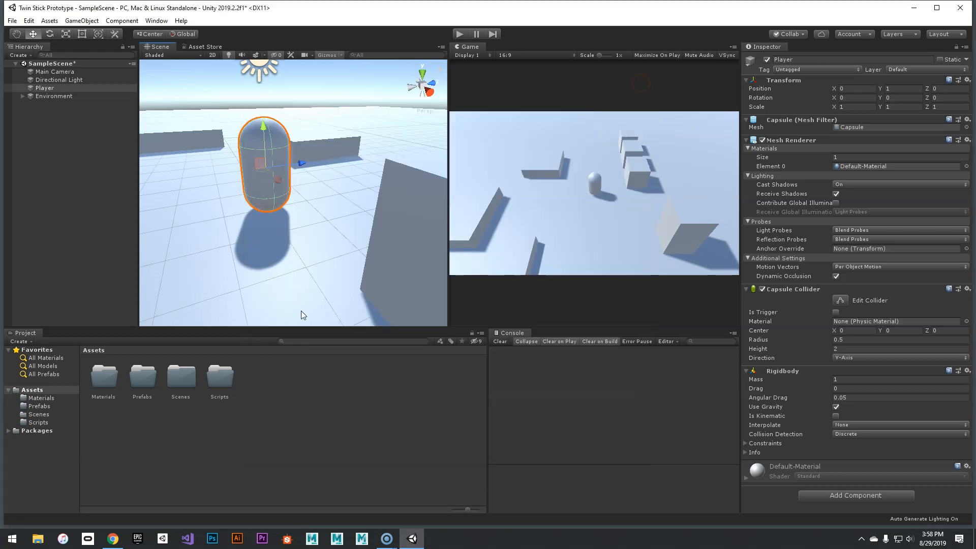
# Create a C# script named PlayerInput in the Scripts folder
pyautogui.doubleClick(220, 378)
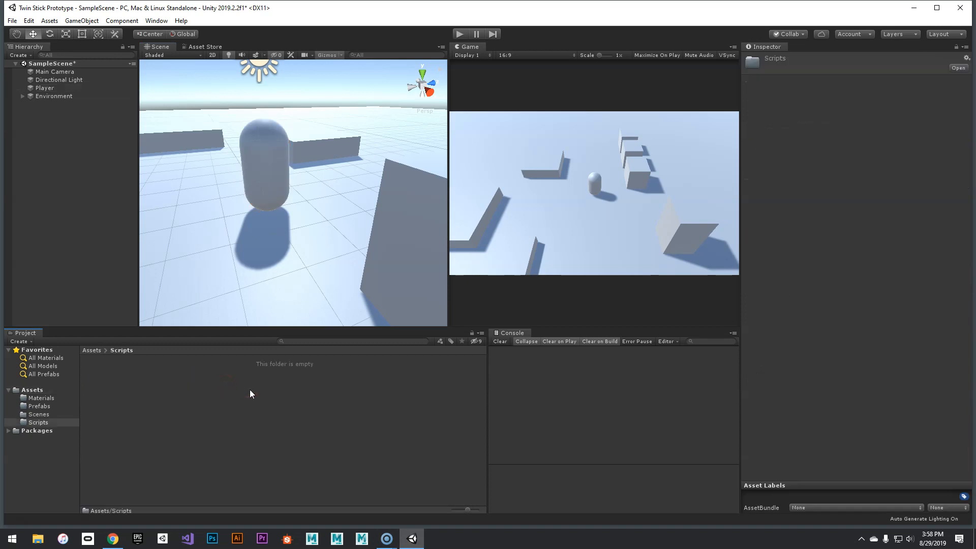
pyautogui.click(244, 398)
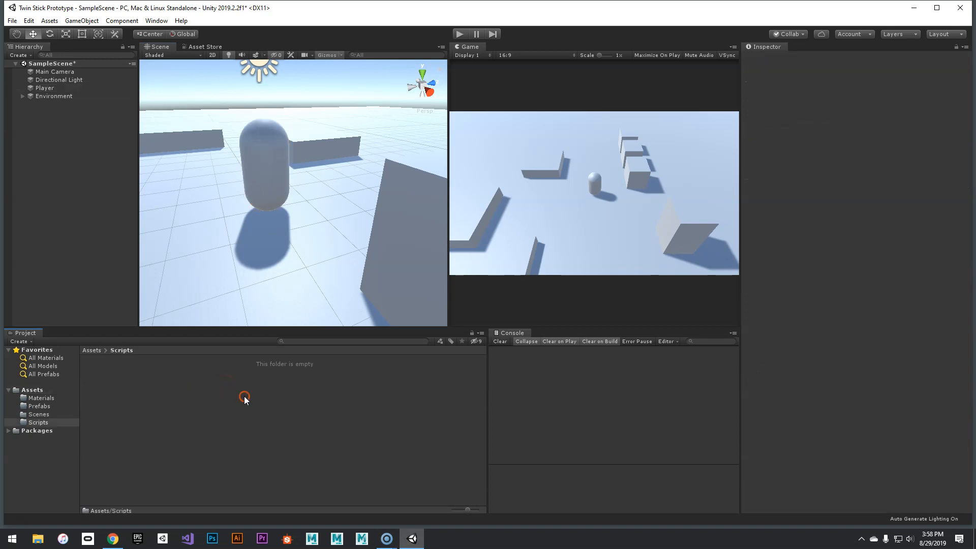
pyautogui.rightClick(141, 380)
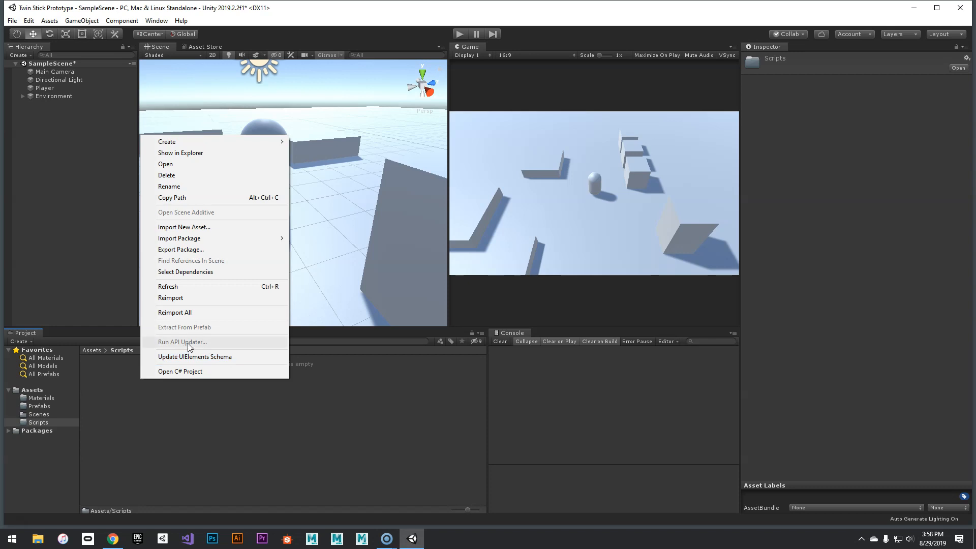
pyautogui.moveTo(202, 141)
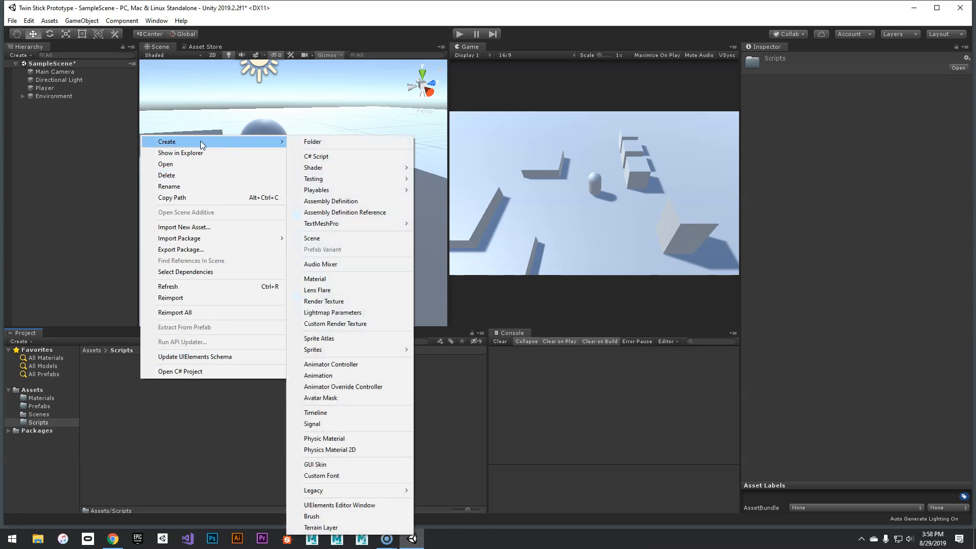
pyautogui.click(334, 157)
pyautogui.write('P')
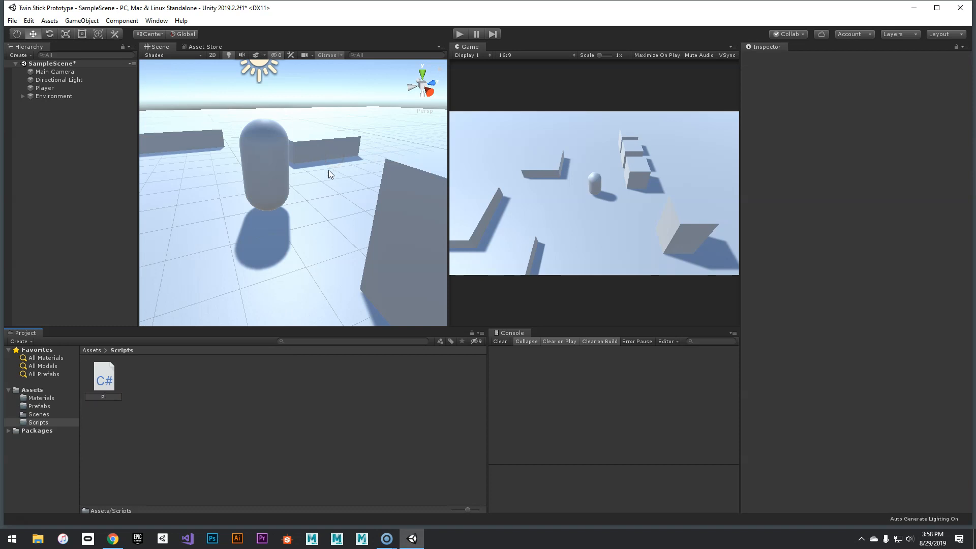
pyautogui.write('layerInput')
pyautogui.press('Return')
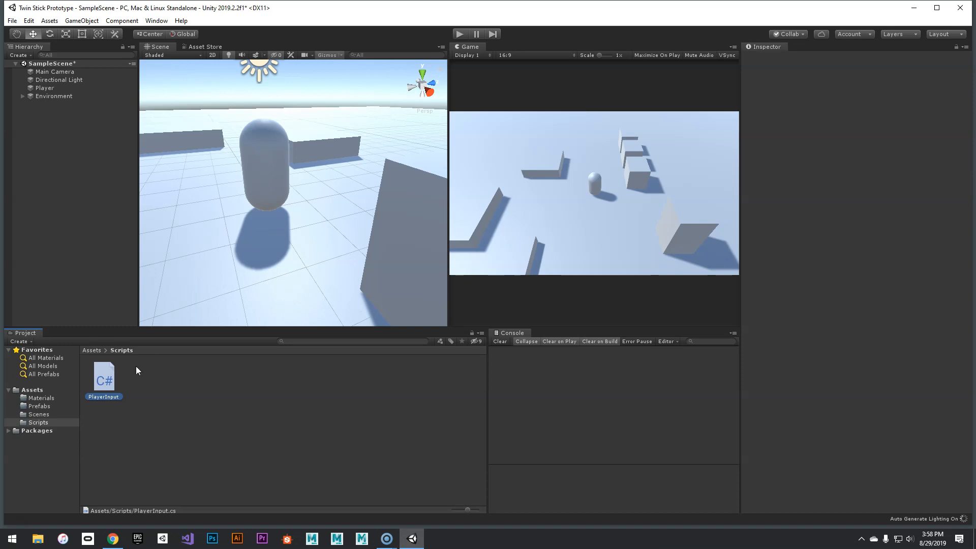
pyautogui.click(155, 373)
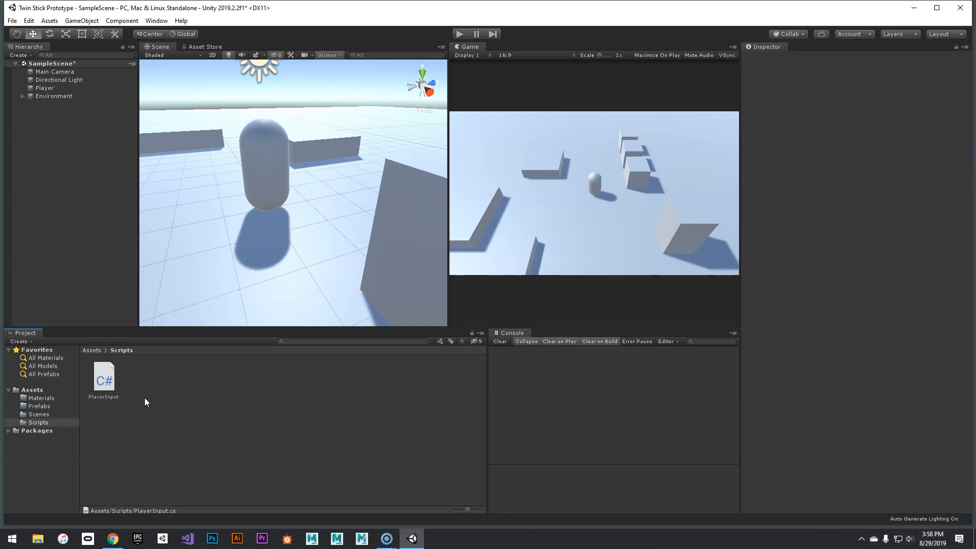
# Open the PlayerInput script in Visual Studio and add an extra blank line inside the Update method
pyautogui.doubleClick(105, 377)
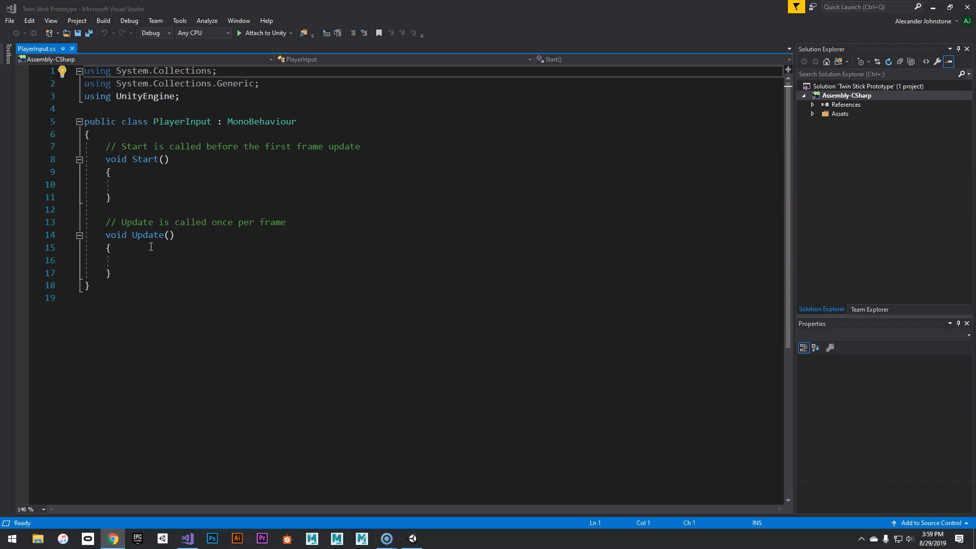
pyautogui.click(122, 140)
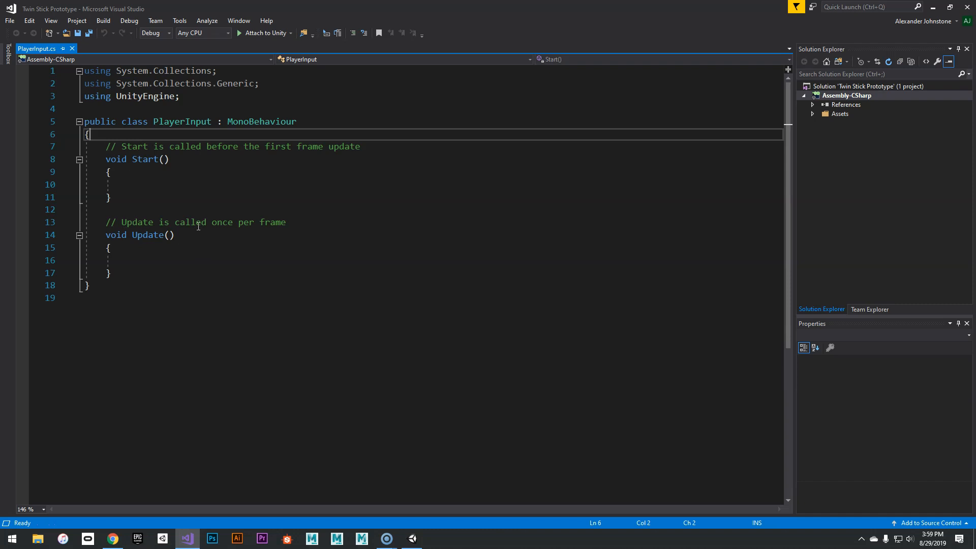
pyautogui.click(171, 256)
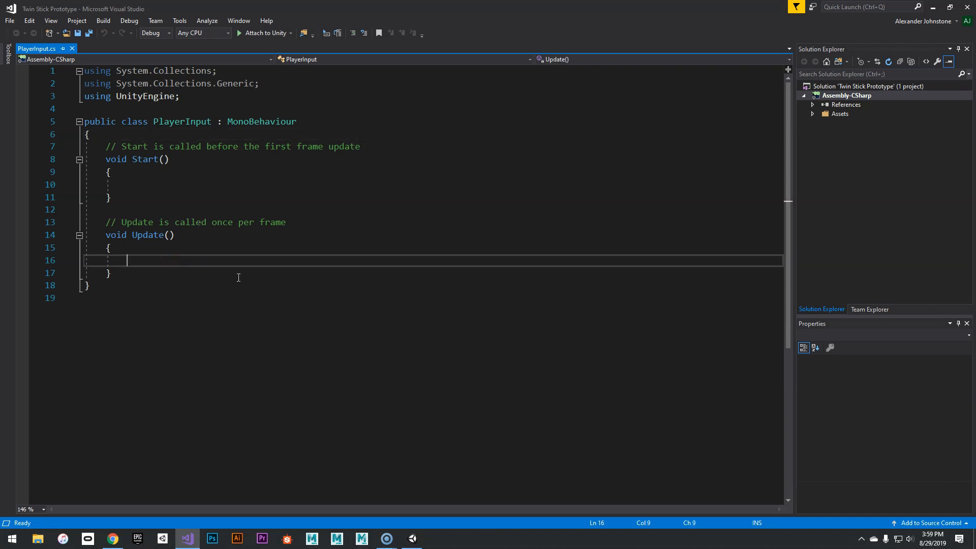
pyautogui.press('Return')
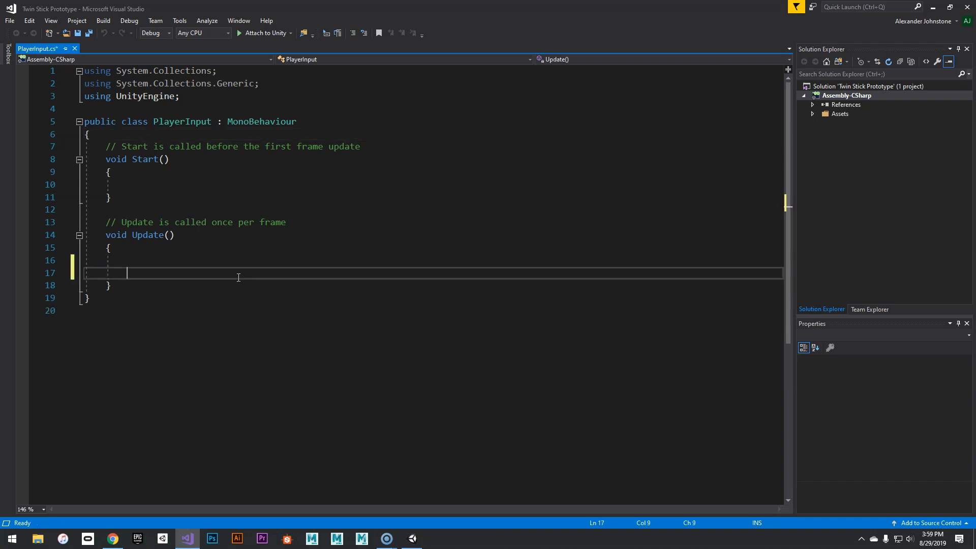
pyautogui.press('Up')
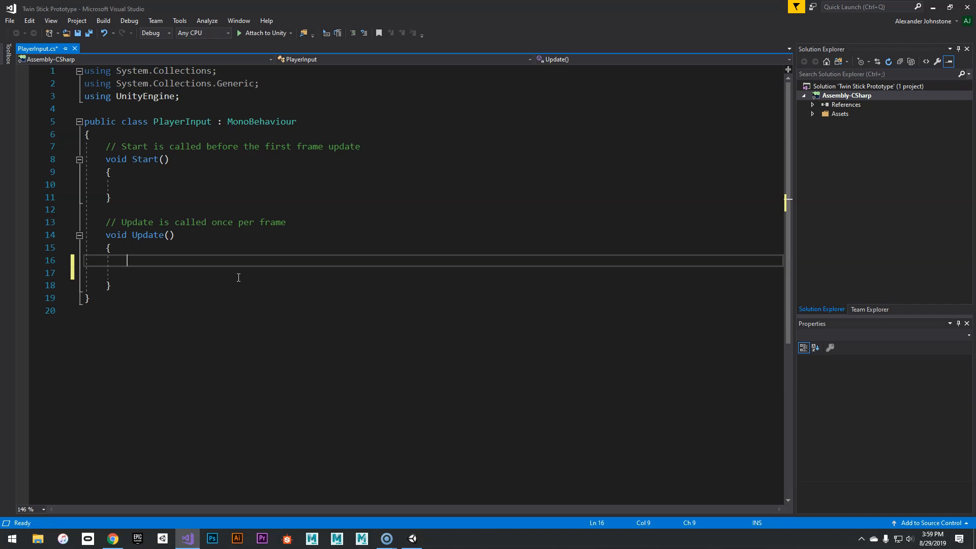
# Declare Vector3 movementVector = Vector3.zero; in the Update method and leave an empty line below it for more code
pyautogui.write('Vec')
pyautogui.press('Down')
pyautogui.press('Down')
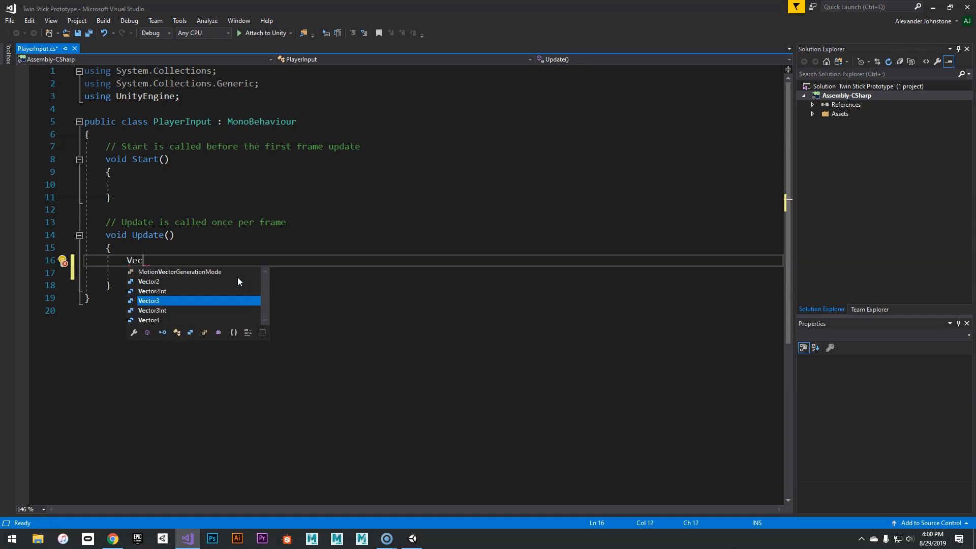
pyautogui.press('Tab')
pyautogui.write('mov')
pyautogui.press('BackSpace')
pyautogui.press('BackSpace')
pyautogui.press('BackSpace')
pyautogui.write('movementVector')
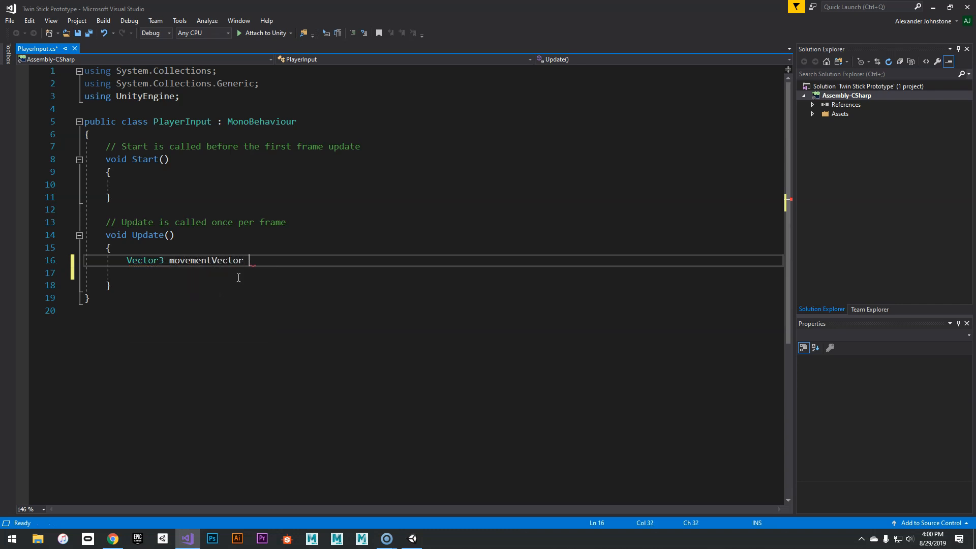
pyautogui.write(' = Vector3.zero;')
pyautogui.press('Down')
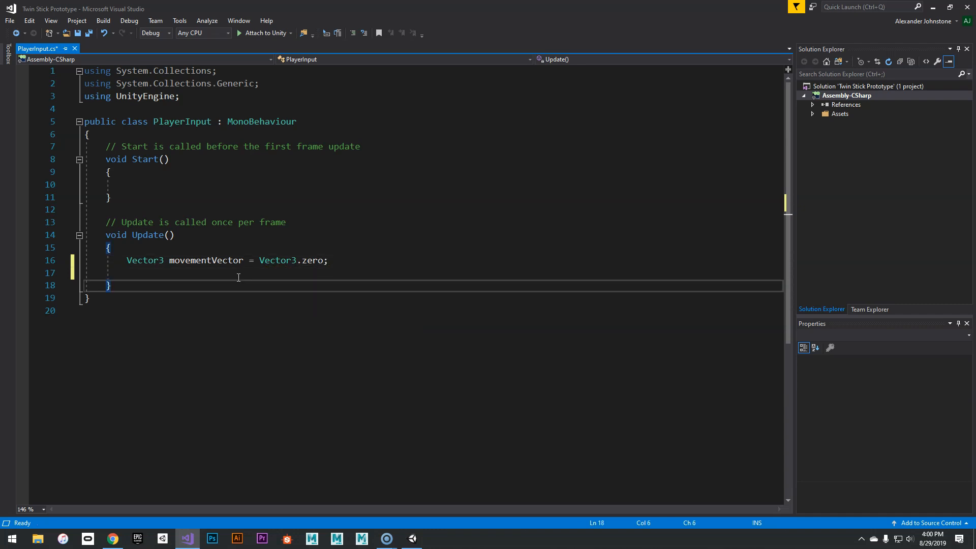
pyautogui.press('Return')
# Switch to Unity to try moving the Player along the X axis, undo the move, and return to Visual Studio
pyautogui.hotkey('alt', 'Tab')
pyautogui.hotkey('alt', 'Tab')
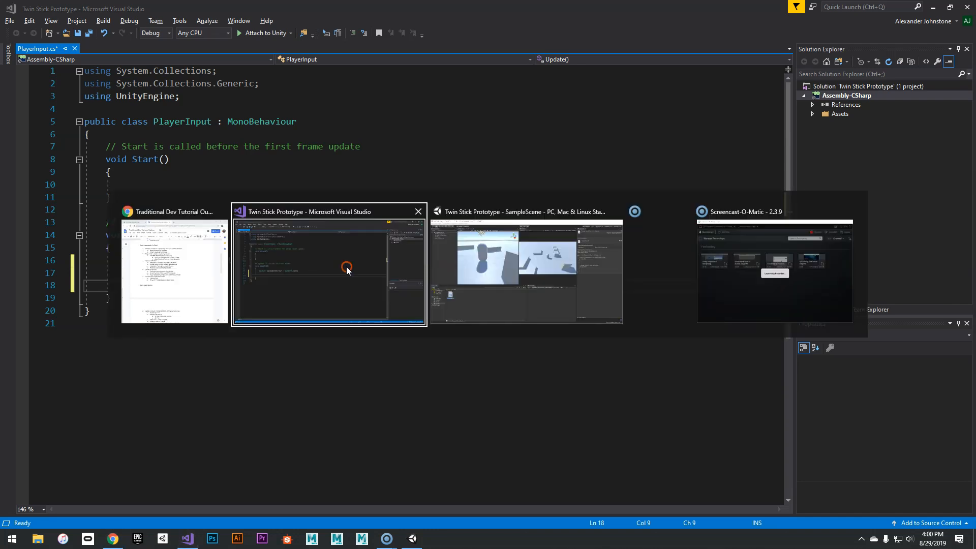
pyautogui.hotkey('alt', 'Tab')
pyautogui.click(531, 281)
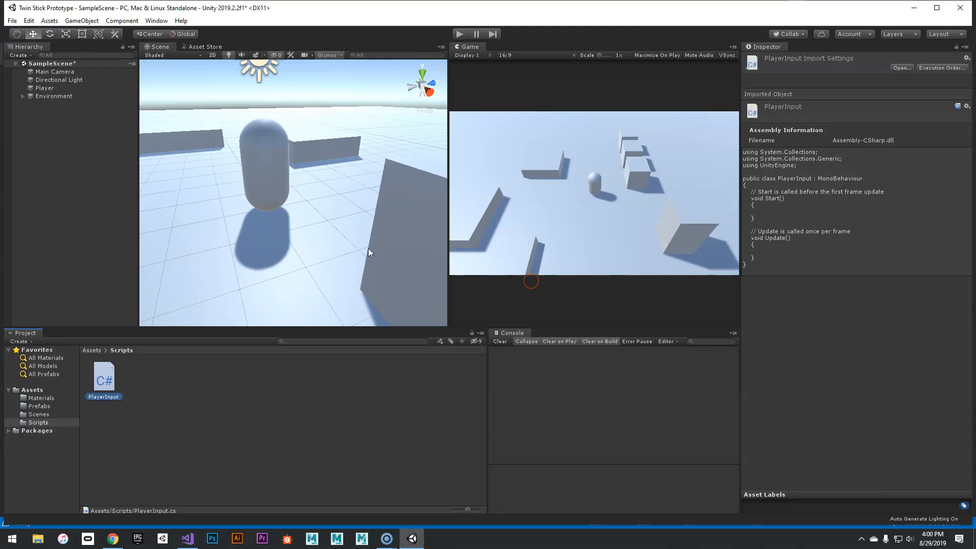
pyautogui.click(263, 192)
pyautogui.click(67, 96)
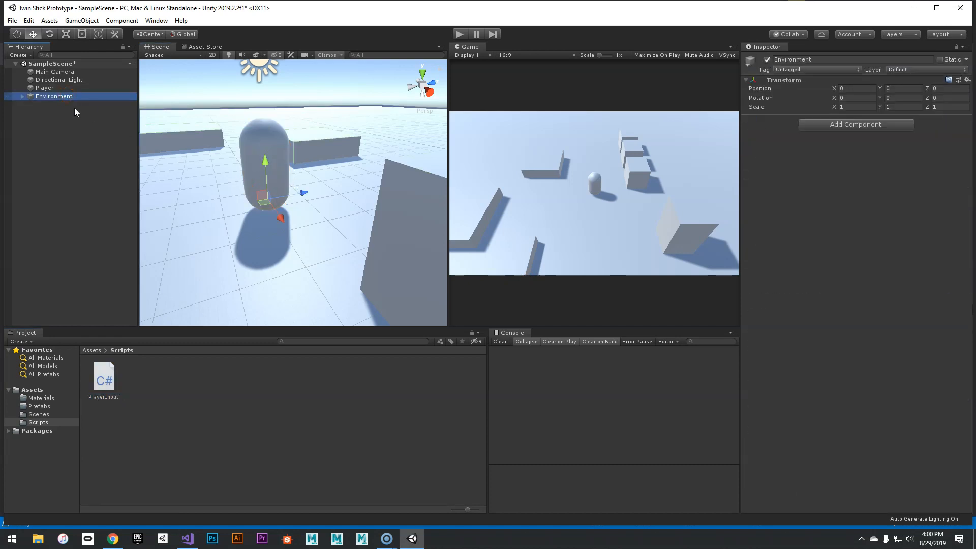
pyautogui.click(50, 89)
pyautogui.click(282, 184)
pyautogui.moveTo(281, 182); pyautogui.dragTo(306, 170)
pyautogui.hotkey('ctrl', 'z')
pyautogui.hotkey('alt', 'Tab')
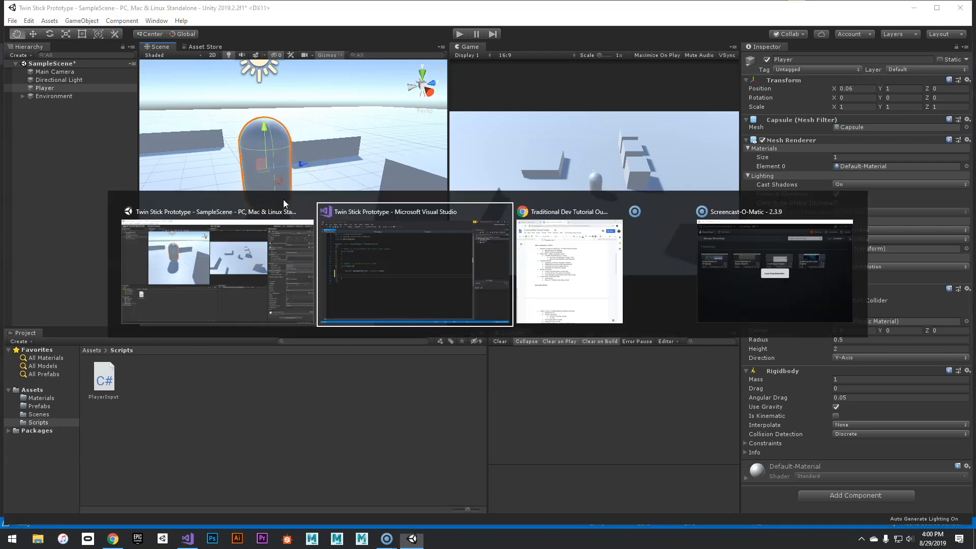
# Assign Input.GetAxis("Horizontal") to movementVector.x below the vector declaration in Update
pyautogui.write('mov')
pyautogui.press('Tab')
pyautogui.write('.x = ')
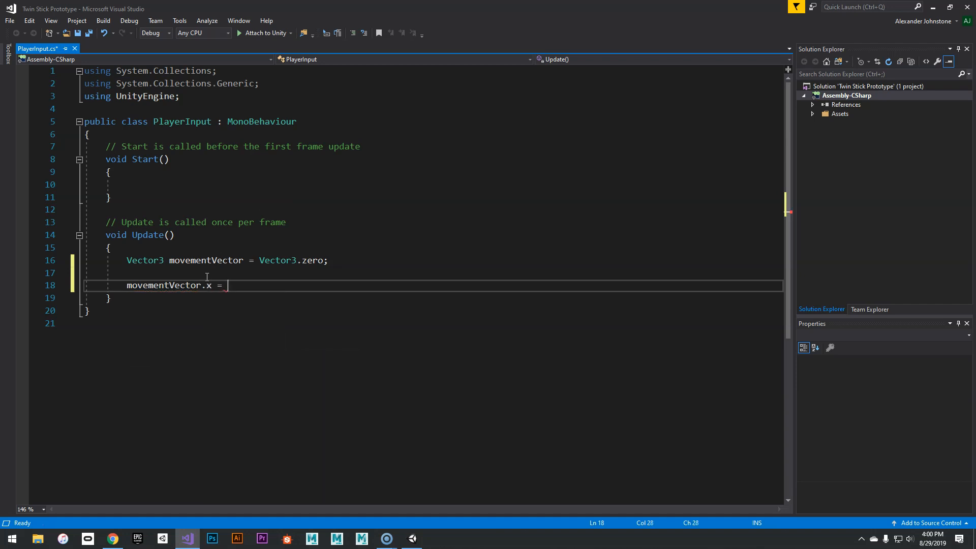
pyautogui.write('Input.getAx')
pyautogui.press('Tab')
pyautogui.write('()')
pyautogui.write('"')
pyautogui.write('"')
pyautogui.write('Ho')
pyautogui.write('riz')
pyautogui.write('ontal')
pyautogui.write('");')
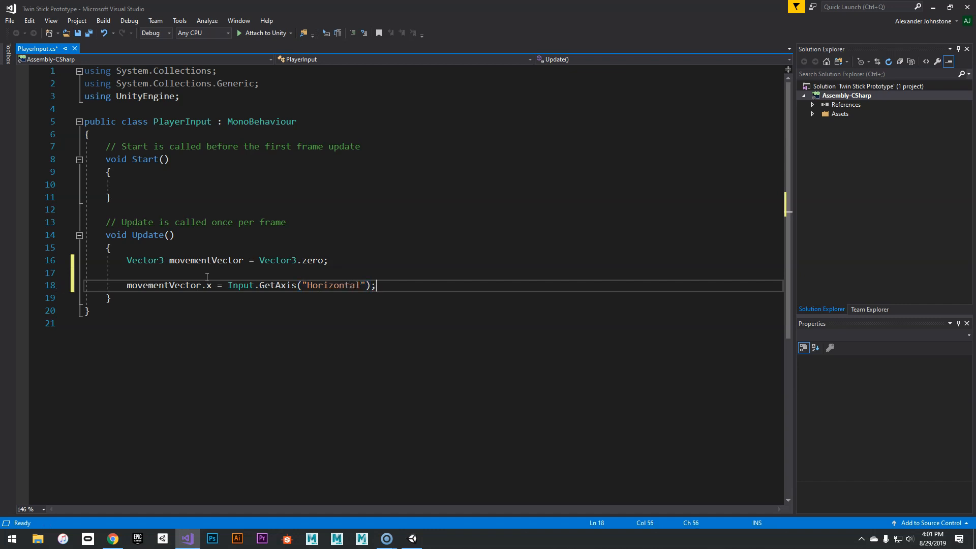
pyautogui.hotkey('shift', 'Up')
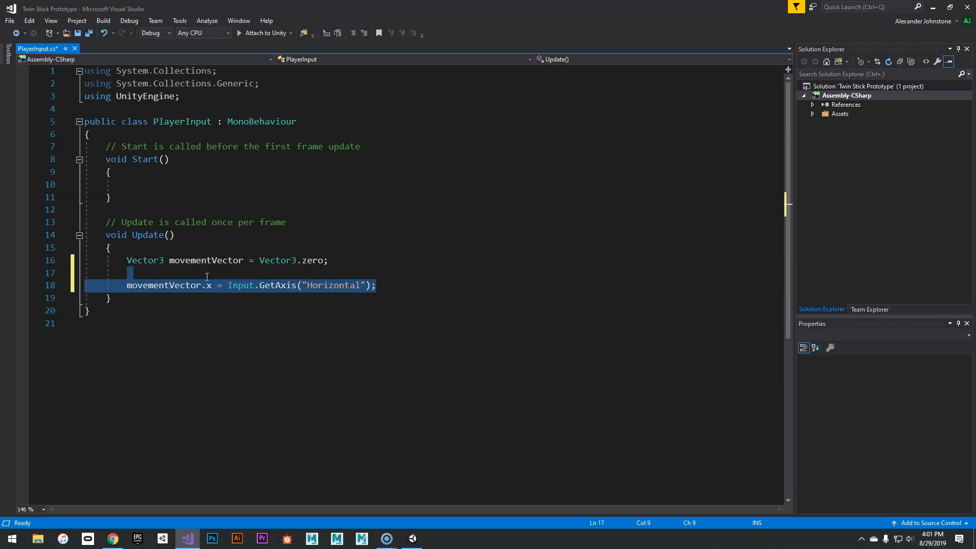
pyautogui.click(384, 286)
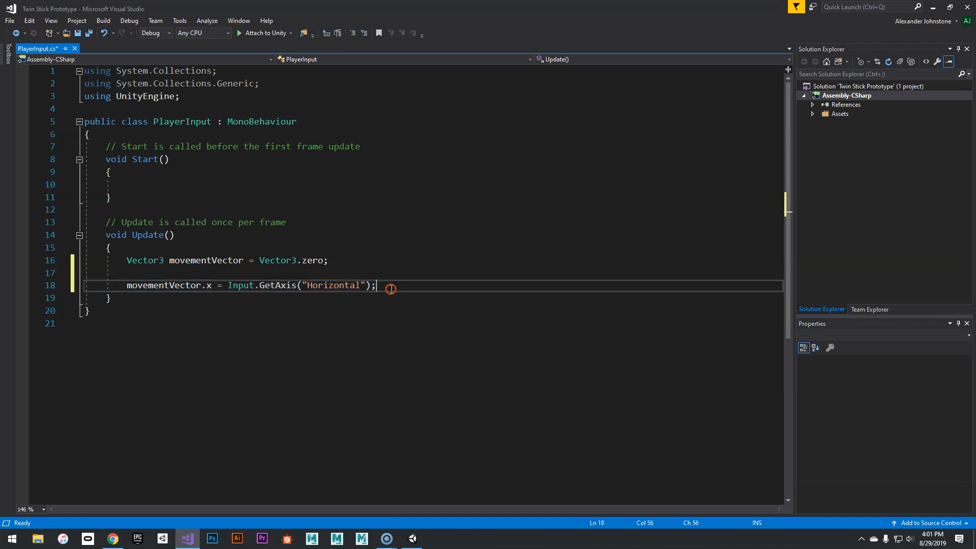
# Assign Input.GetAxis("Vertical") to movementVector.z on a new line below the Horizontal assignment in Update
pyautogui.press('Return')
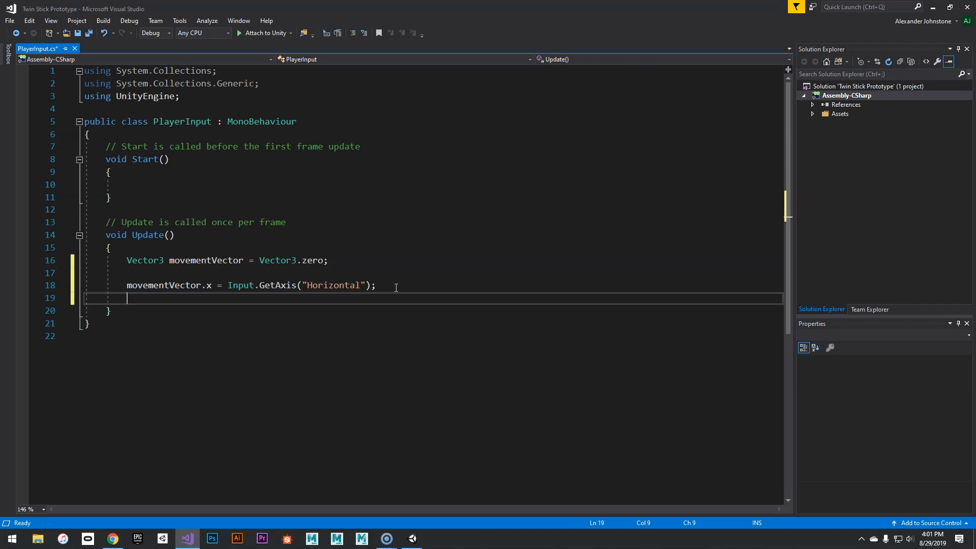
pyautogui.write('mo')
pyautogui.press('Tab')
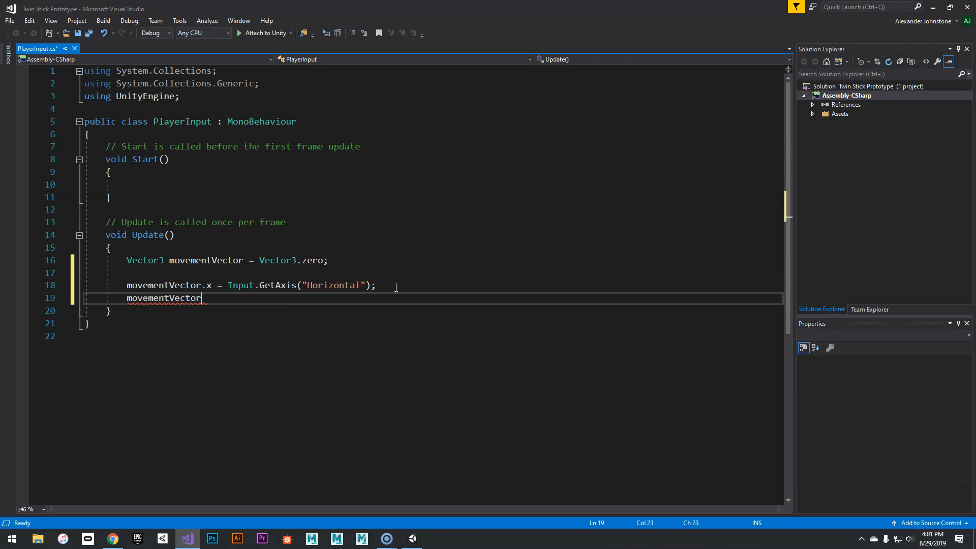
pyautogui.write('.z')
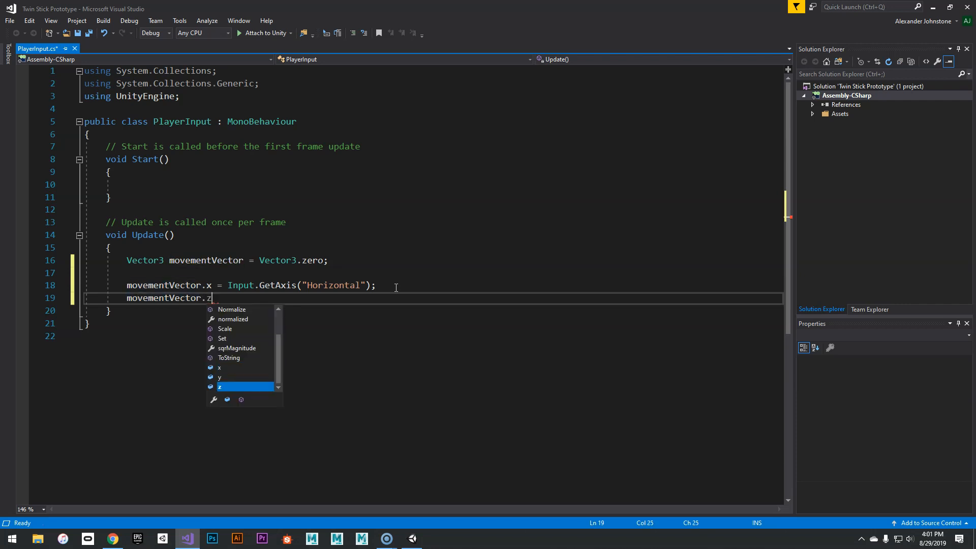
pyautogui.press('Escape')
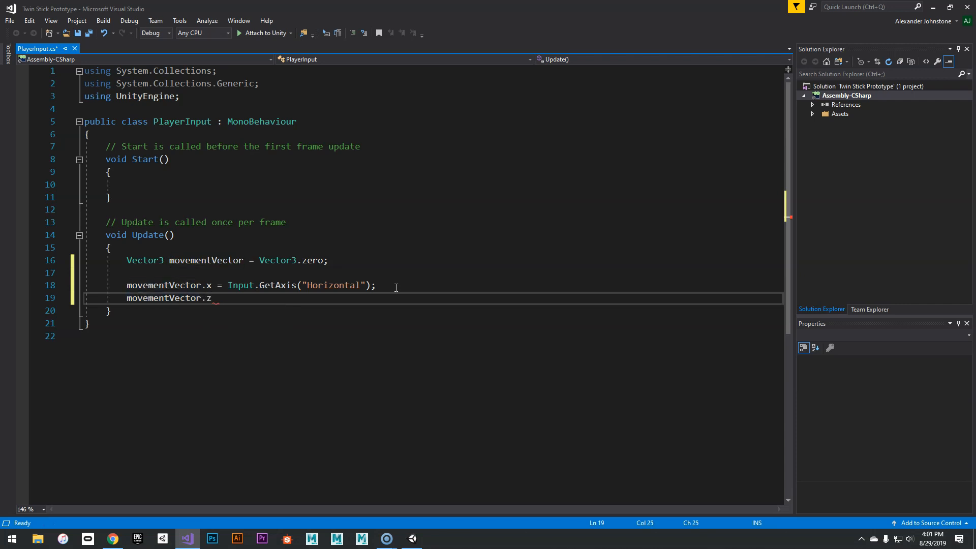
pyautogui.write('= Input.g')
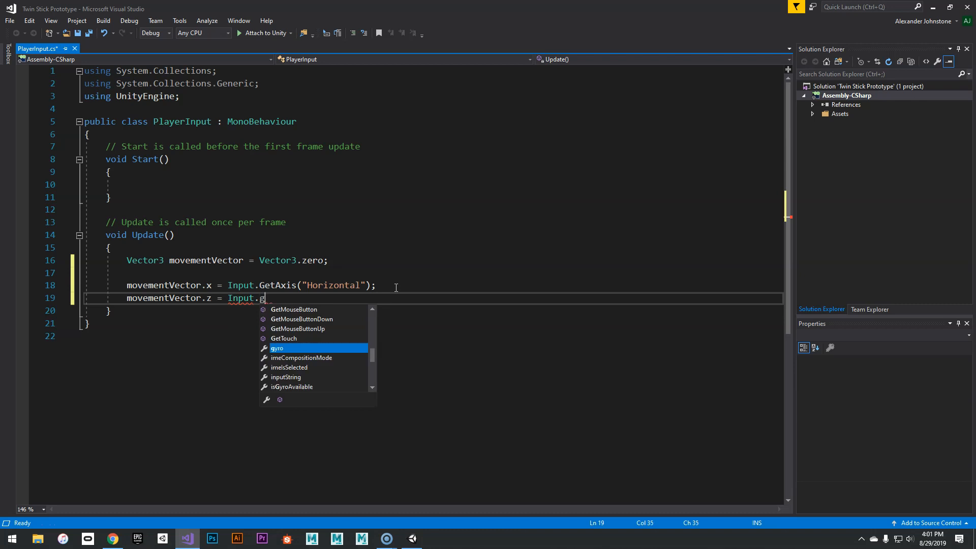
pyautogui.write('et')
pyautogui.press('Tab')
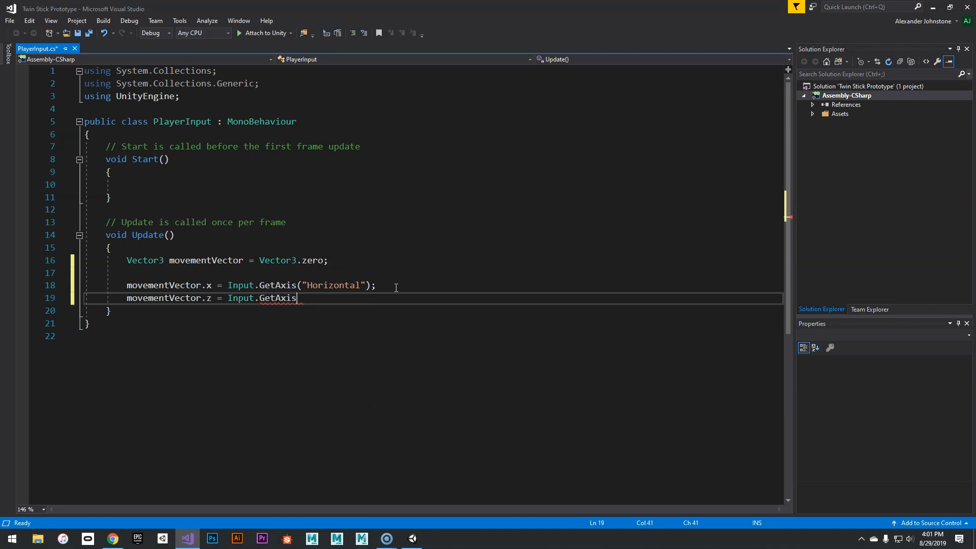
pyautogui.write('("')
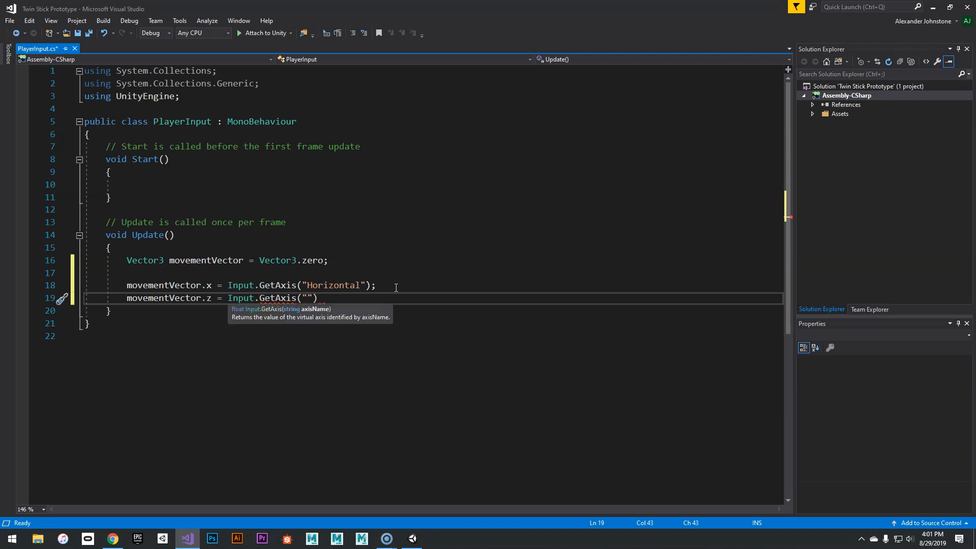
pyautogui.write('Vertical");')
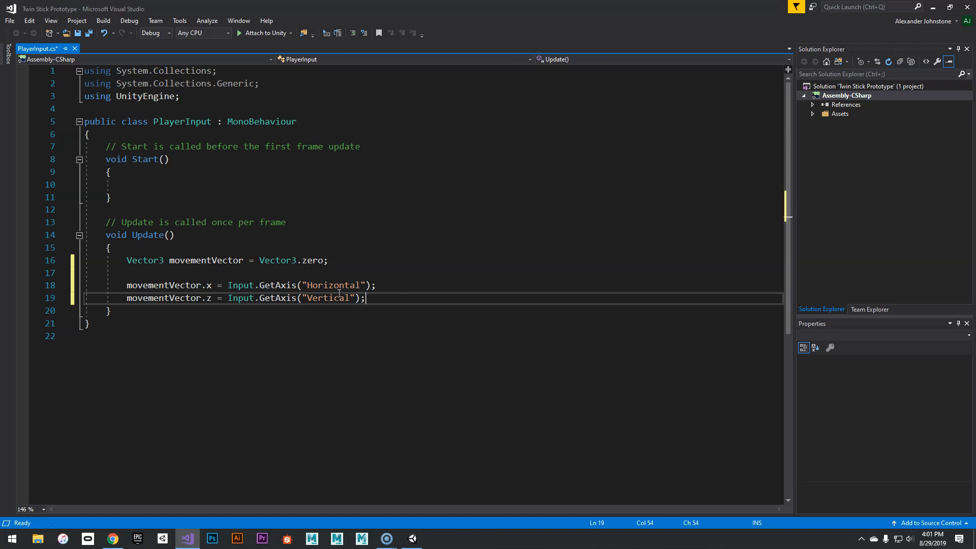
# Review how the Horizontal and Vertical axis readings are assigned to the x and z components of movementVector
pyautogui.doubleClick(335, 299)
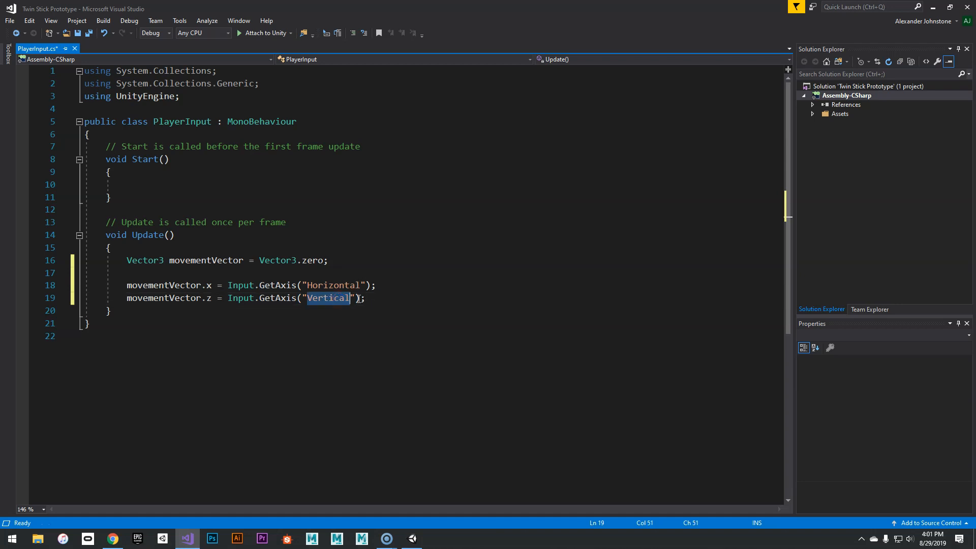
pyautogui.click(384, 299)
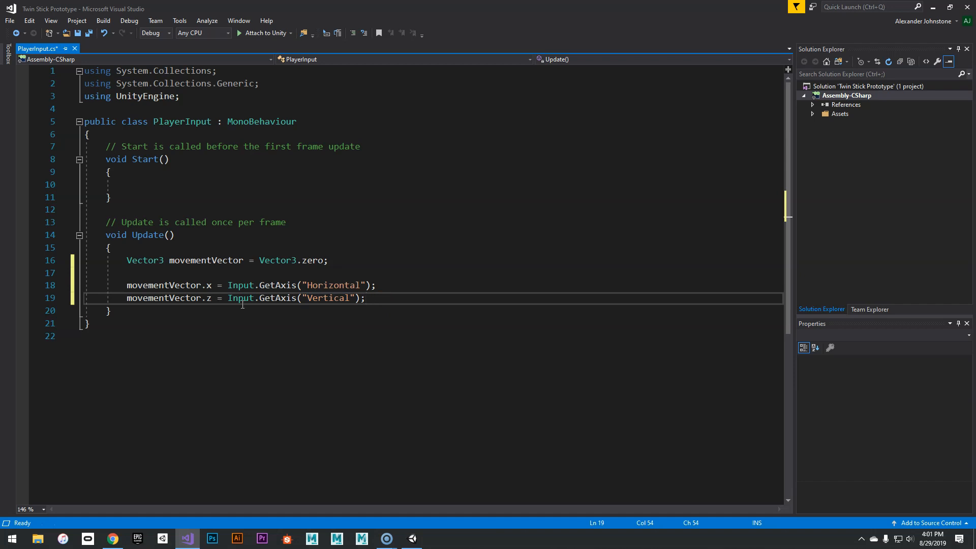
pyautogui.moveTo(228, 299); pyautogui.dragTo(358, 299)
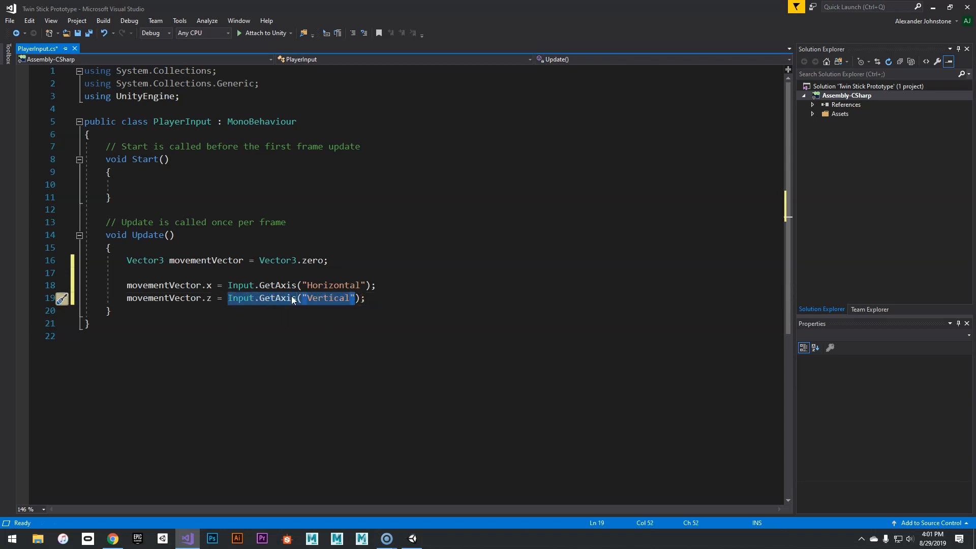
pyautogui.doubleClick(325, 298)
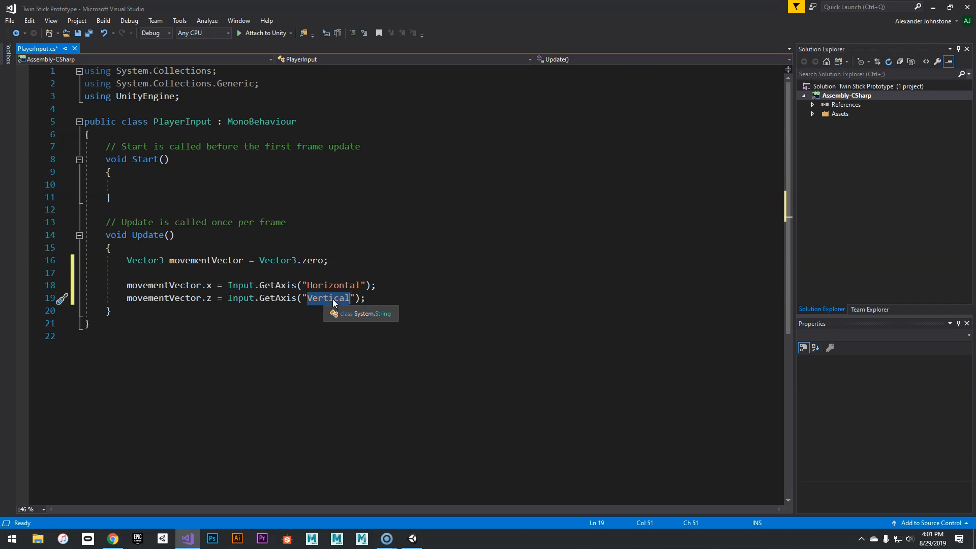
pyautogui.moveTo(228, 299); pyautogui.dragTo(362, 300)
pyautogui.click(376, 300)
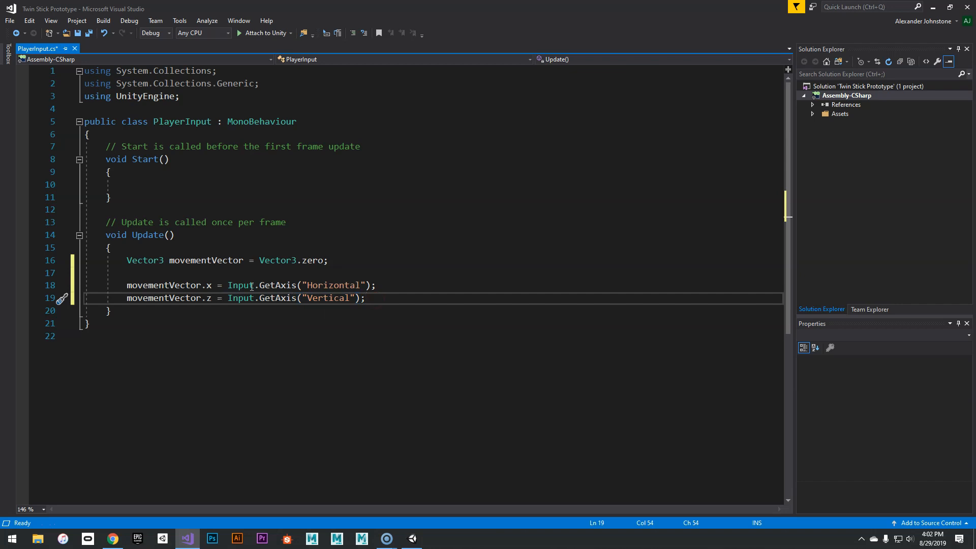
pyautogui.moveTo(228, 286); pyautogui.dragTo(371, 285)
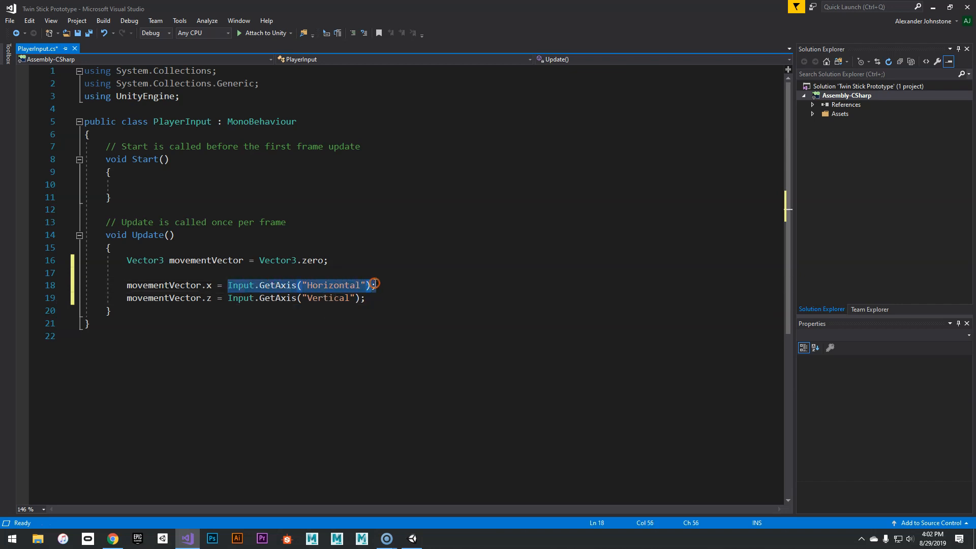
pyautogui.click(376, 301)
pyautogui.click(213, 297)
pyautogui.doubleClick(213, 298)
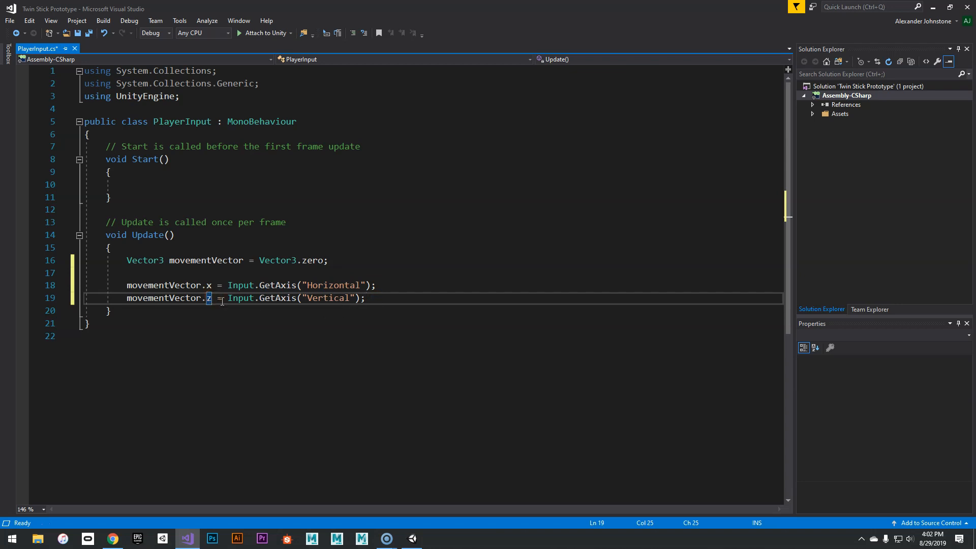
pyautogui.moveTo(133, 299); pyautogui.dragTo(213, 301)
pyautogui.click(213, 300)
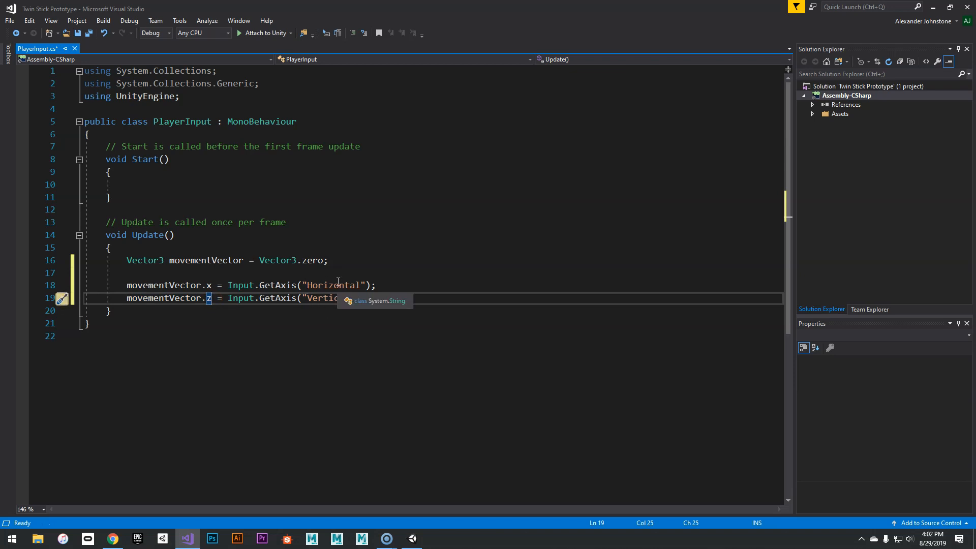
# Leave an empty line below the Vertical assignment and begin a statement with GetComponent<Rigidbody>()
pyautogui.click(388, 299)
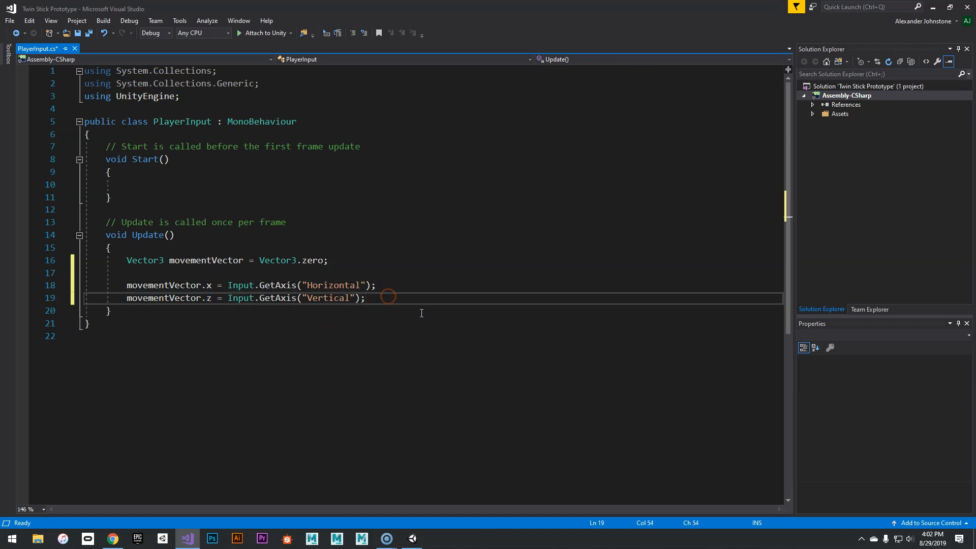
pyautogui.press('Return')
pyautogui.press('Return')
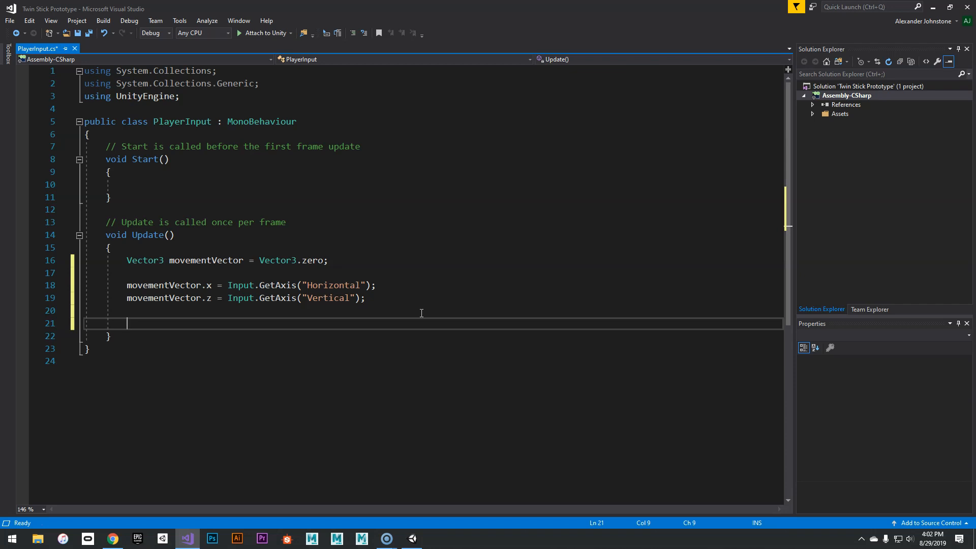
pyautogui.write('Ge')
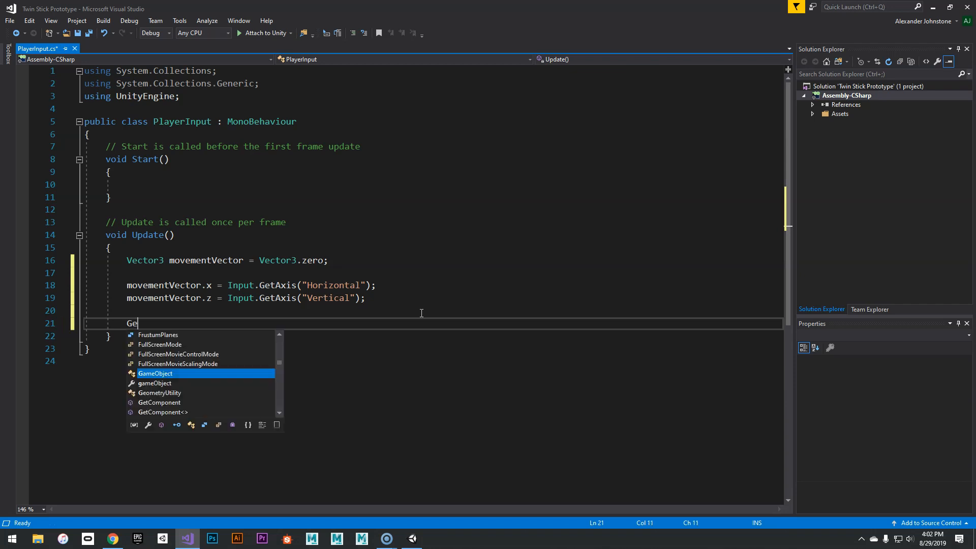
pyautogui.write('tComponent<')
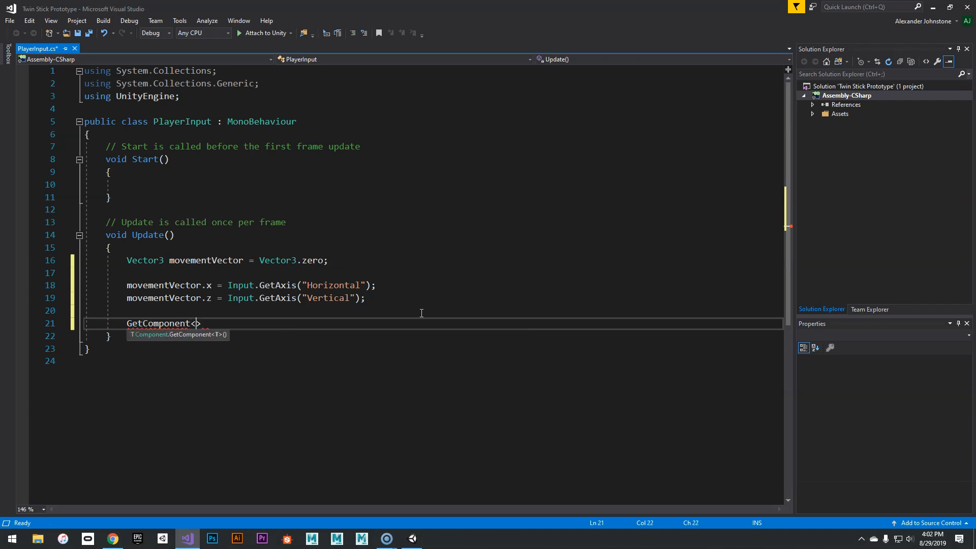
pyautogui.write('Righ')
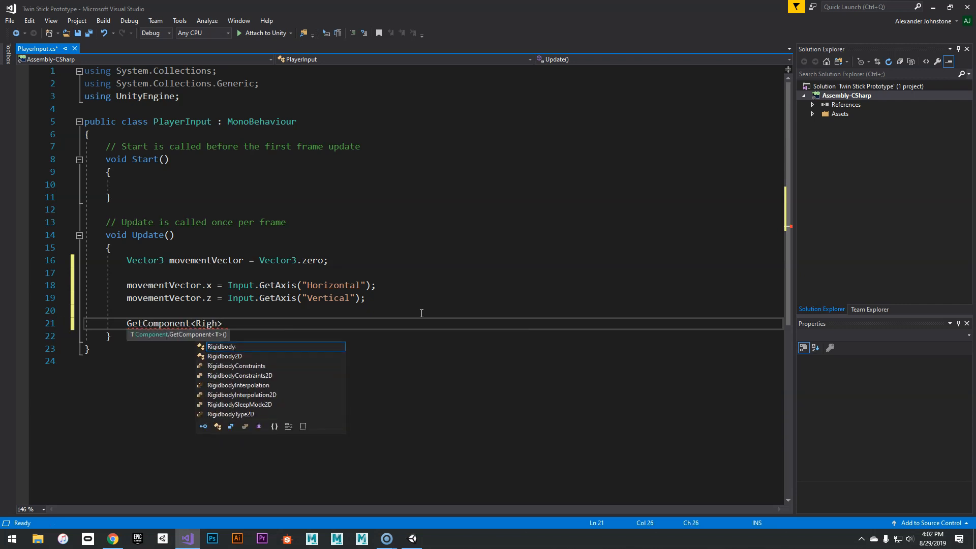
pyautogui.press('Tab')
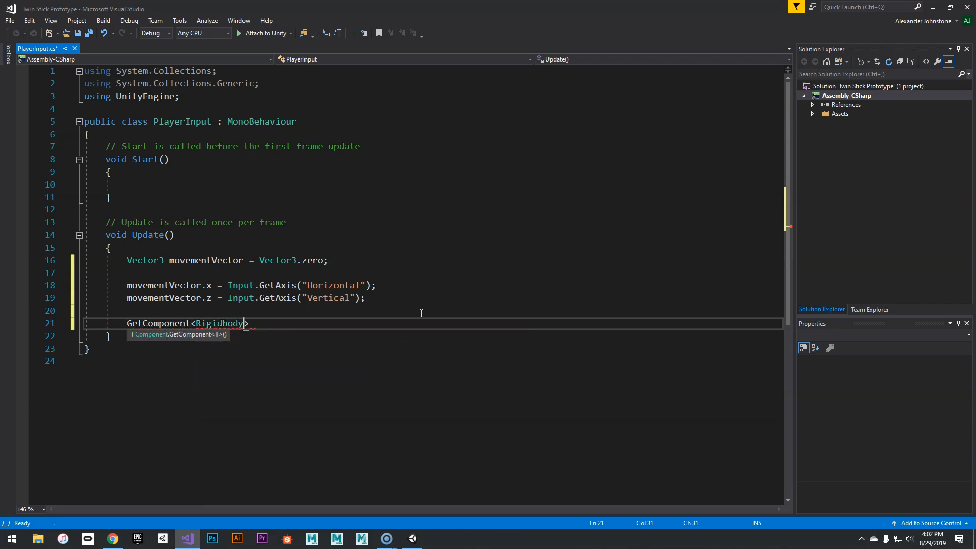
pyautogui.write('>()')
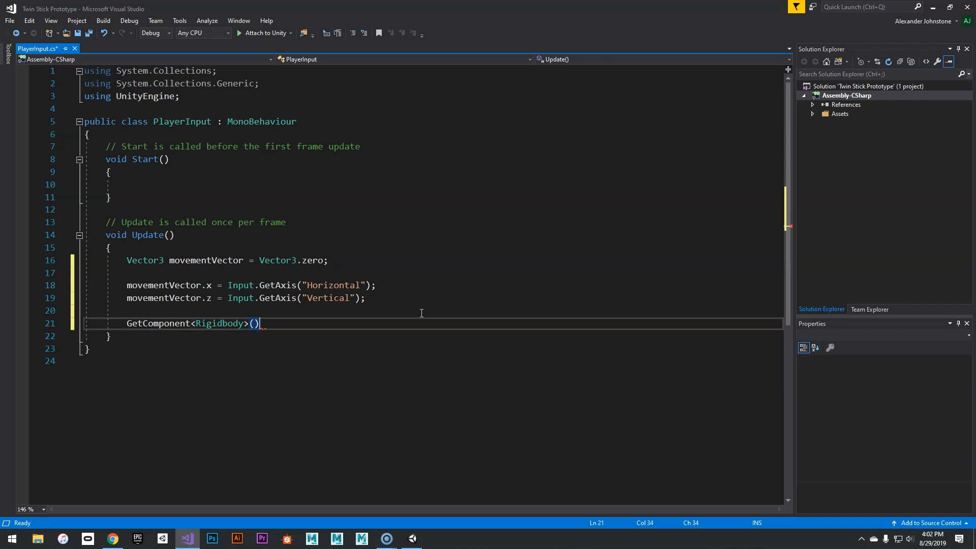
# Complete the Rigidbody statement with .AddForce(movementVector); and put a space after the movementVector argument
pyautogui.write('.')
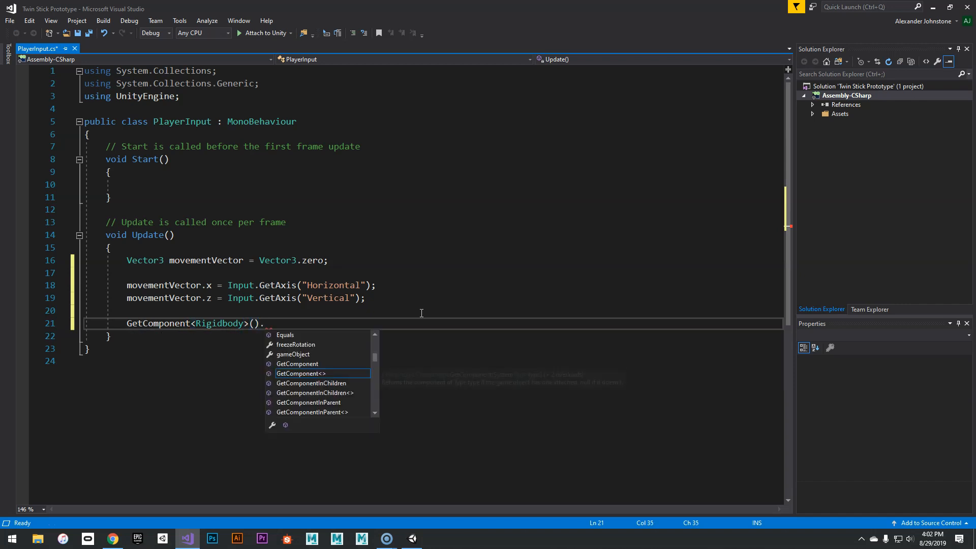
pyautogui.write('adf')
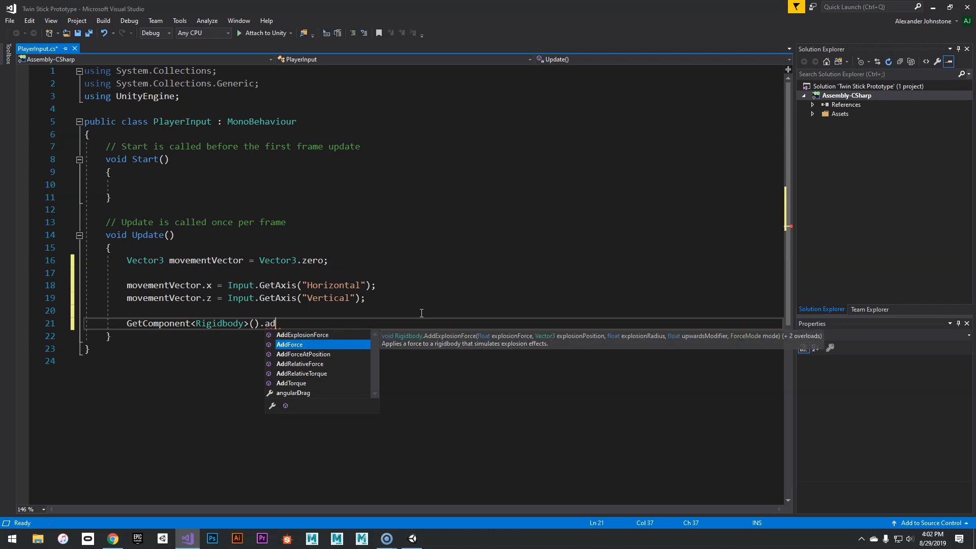
pyautogui.press('Tab')
pyautogui.write(')')
pyautogui.write('(')
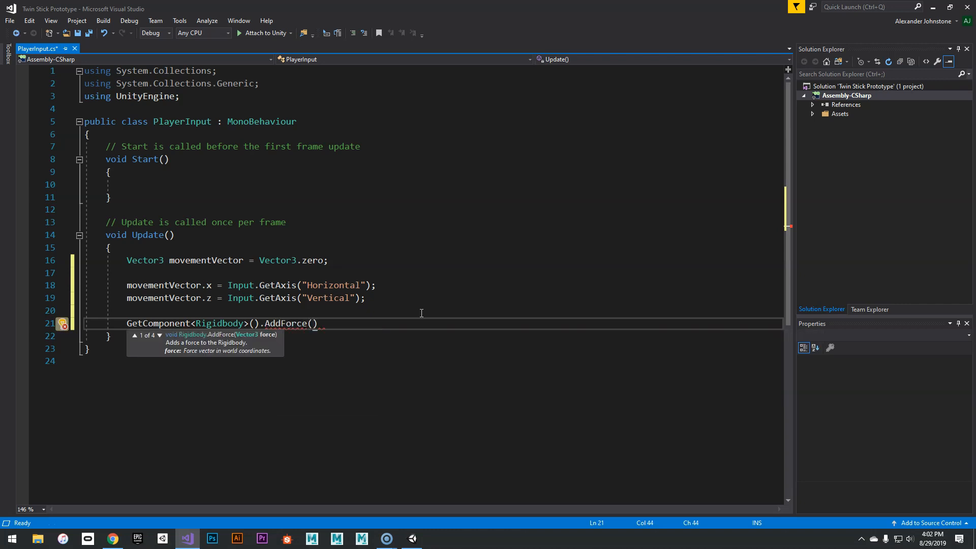
pyautogui.write('mov')
pyautogui.press('Tab')
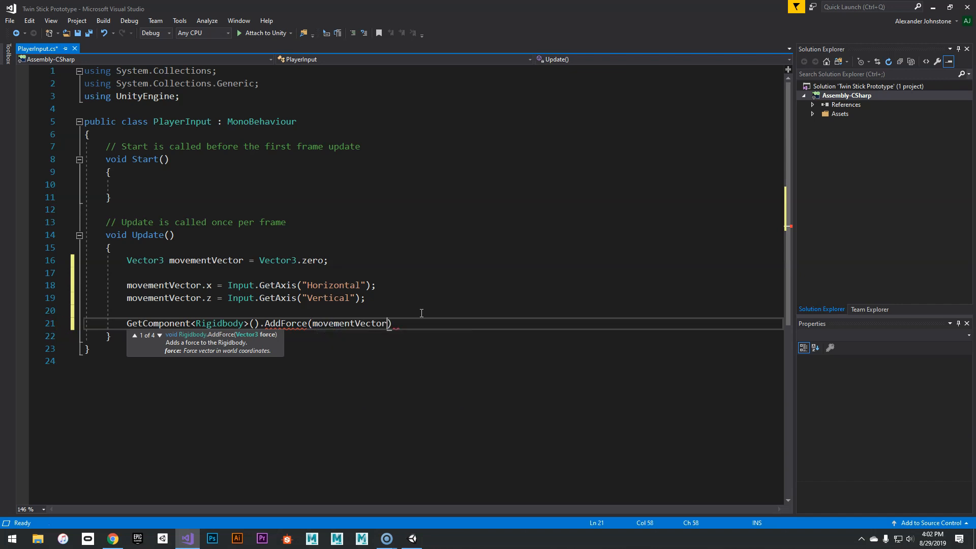
pyautogui.write(');')
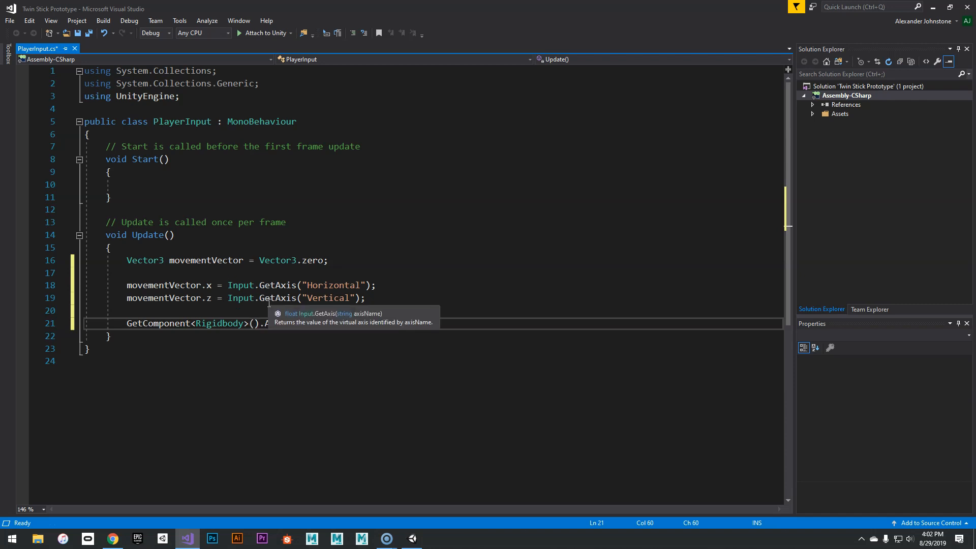
pyautogui.click(388, 323)
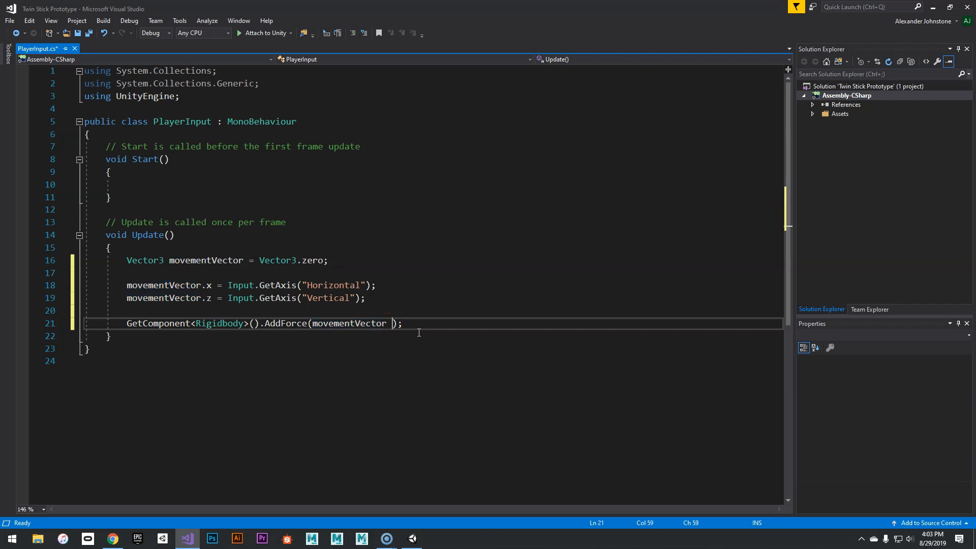
# Declare public float Speed = 10f; at the top of the PlayerInput class, with an empty line below it
pyautogui.click(132, 141)
pyautogui.press('Return')
pyautogui.press('Return')
pyautogui.click(193, 151)
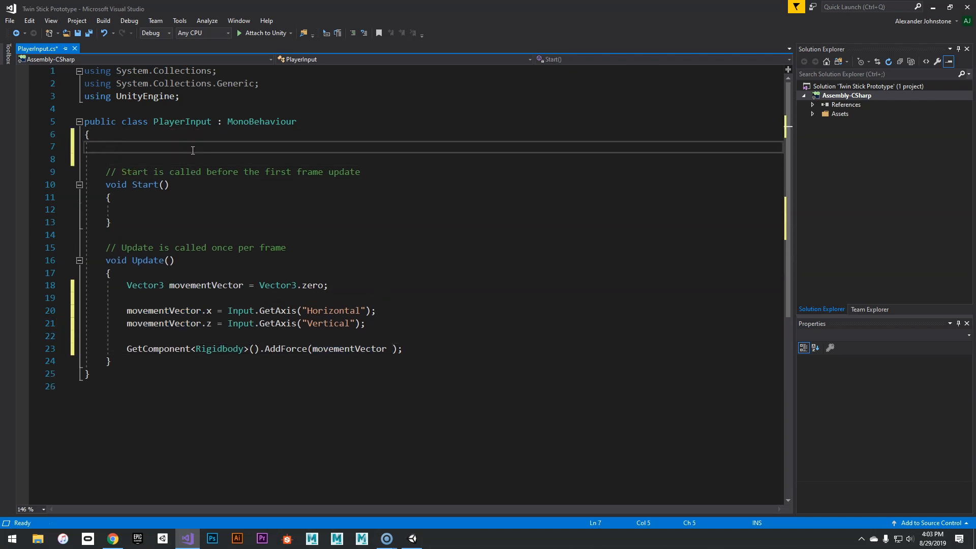
pyautogui.write('pu')
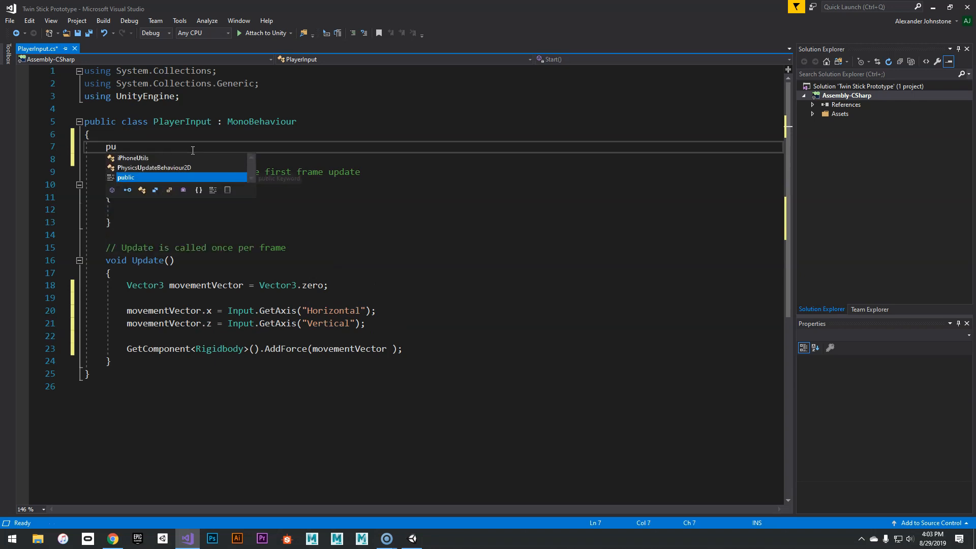
pyautogui.write('blic float Speed = 10f;')
pyautogui.press('Left')
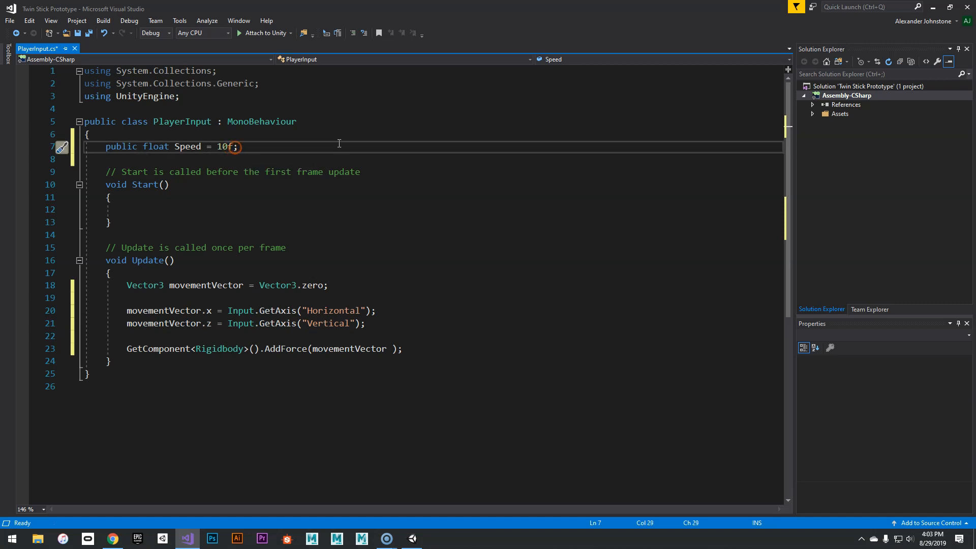
# Multiply movementVector by Speed inside the AddForce call in Update
pyautogui.click(185, 147)
pyautogui.doubleClick(186, 147)
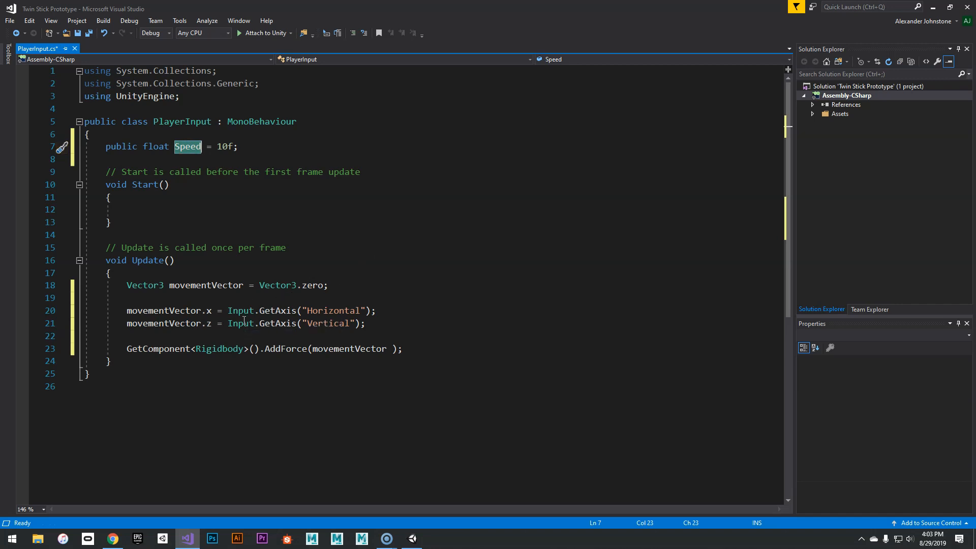
pyautogui.click(392, 348)
pyautogui.write('* Speed')
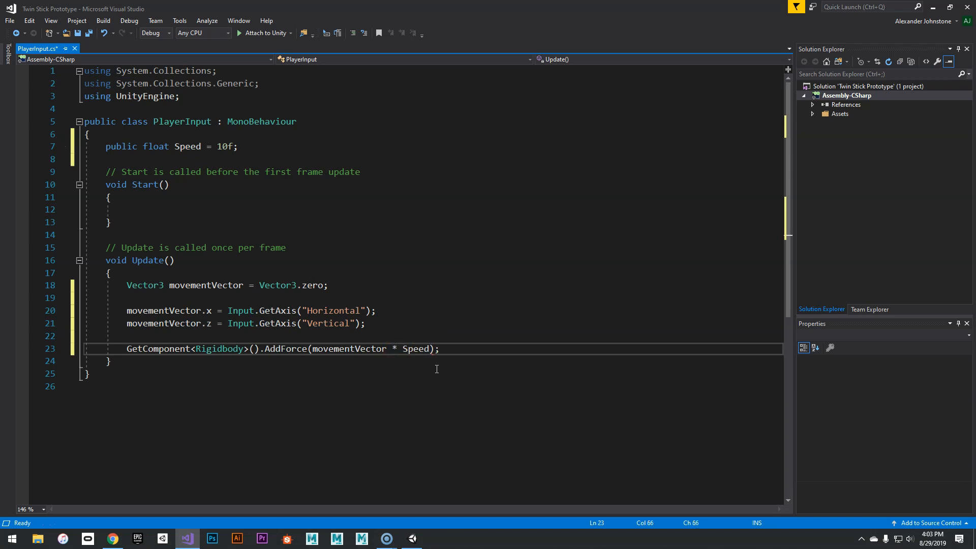
pyautogui.moveTo(417, 350)
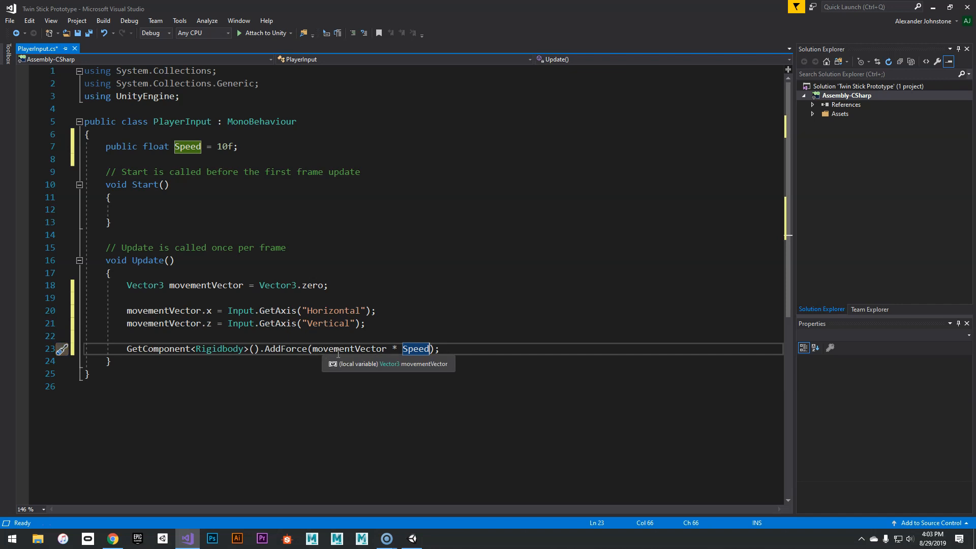
# Save the PlayerInput script and switch to the Unity editor
pyautogui.doubleClick(413, 349)
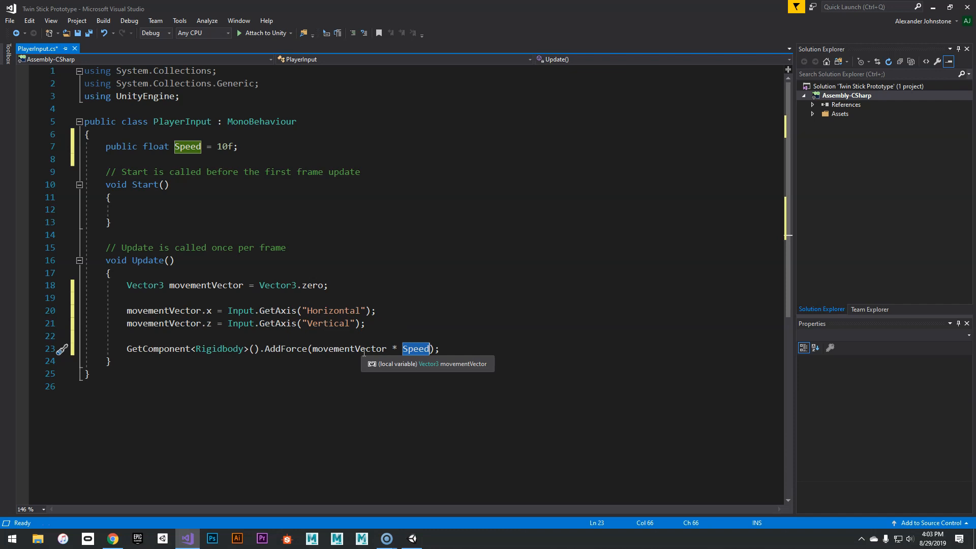
pyautogui.click(416, 349)
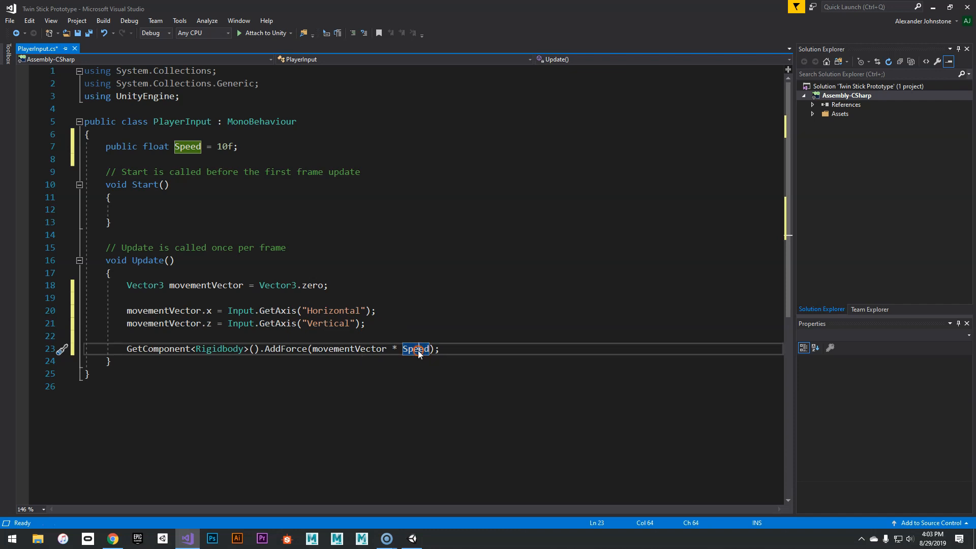
pyautogui.click(457, 348)
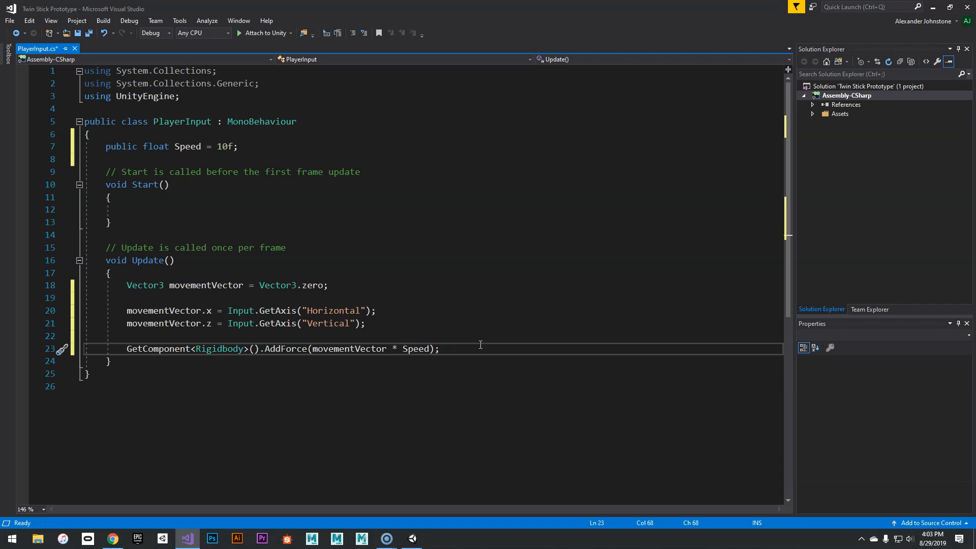
pyautogui.hotkey('ctrl', 's')
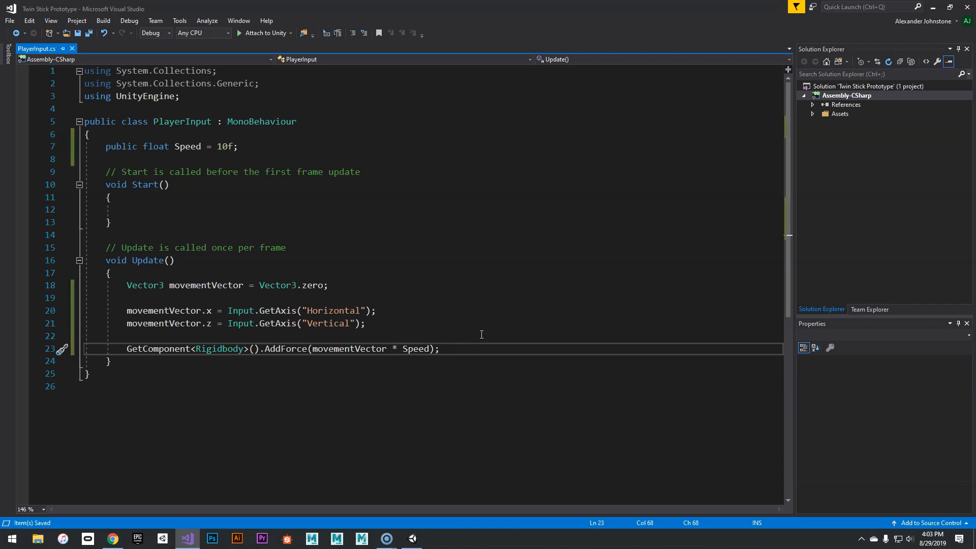
pyautogui.hotkey('alt', 'Tab')
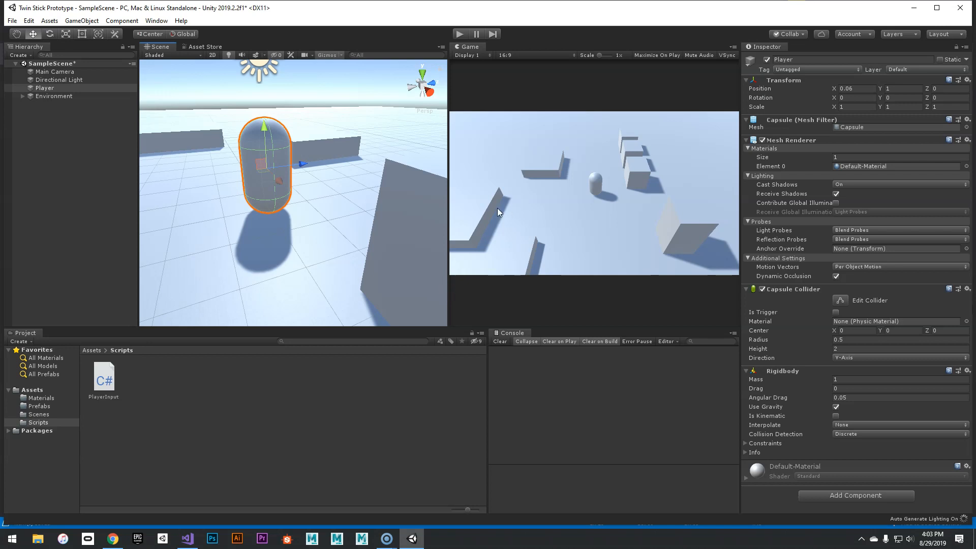
# Widen the Game view and do a short test run of the scene in Play mode
pyautogui.moveTo(449, 208); pyautogui.dragTo(388, 210)
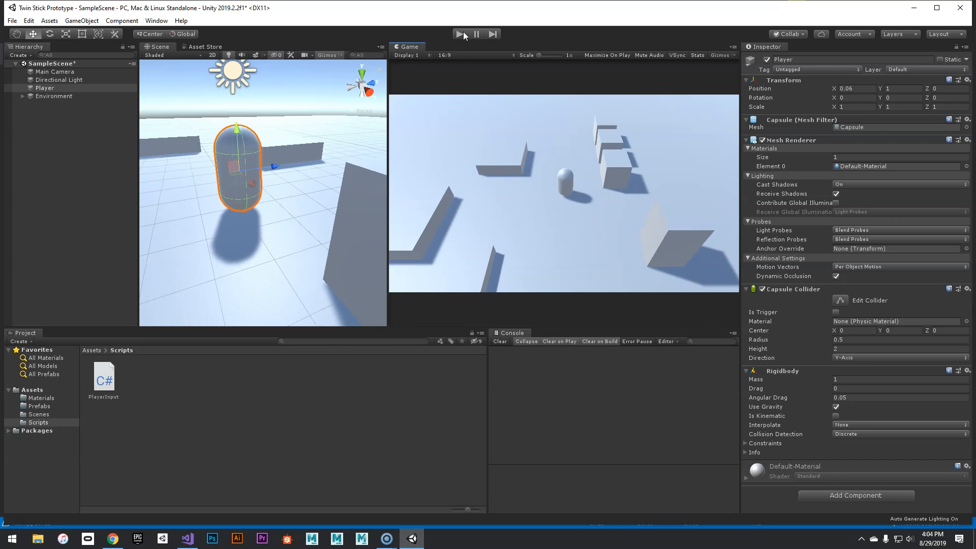
pyautogui.click(460, 34)
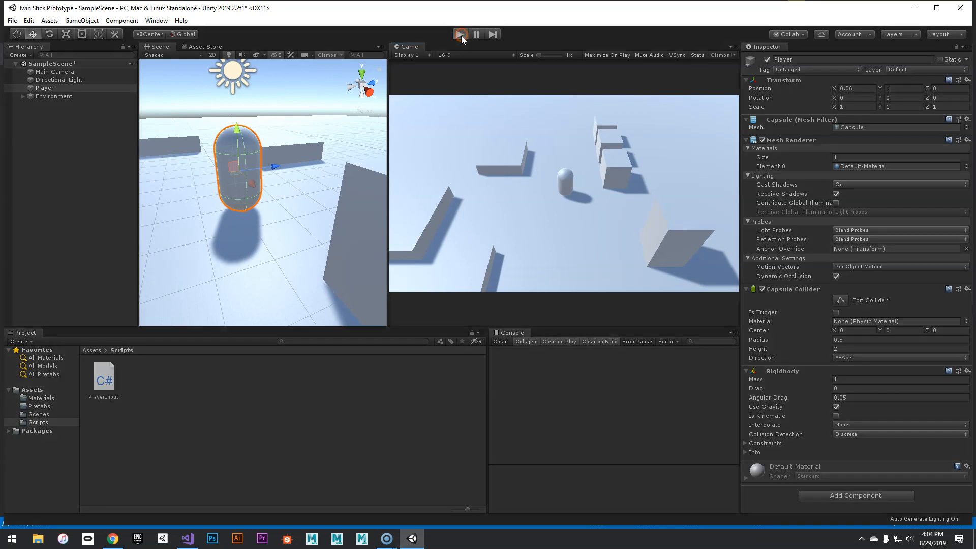
pyautogui.click(502, 298)
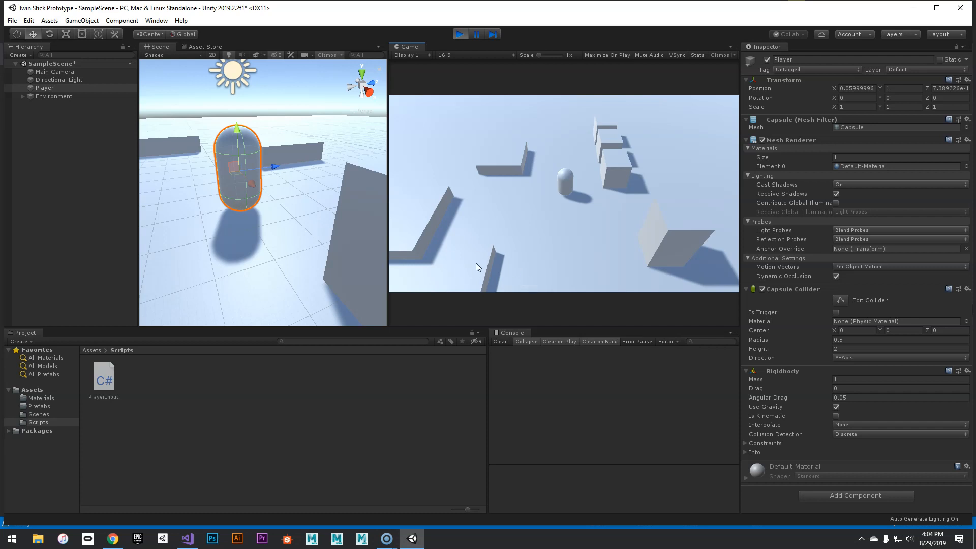
pyautogui.click(459, 33)
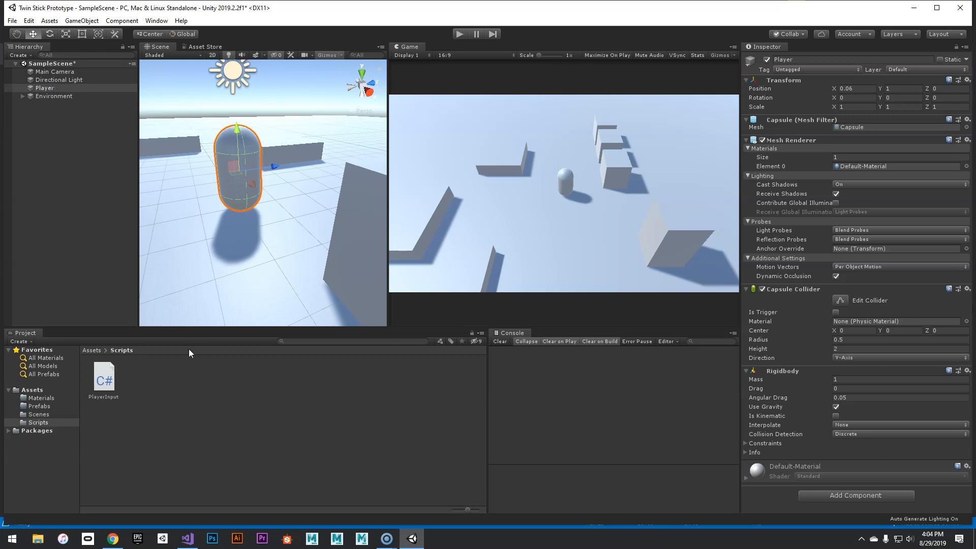
# Attach the PlayerInput script to the Player object and test its movement in all directions in a Play mode run
pyautogui.moveTo(108, 376); pyautogui.dragTo(52, 90)
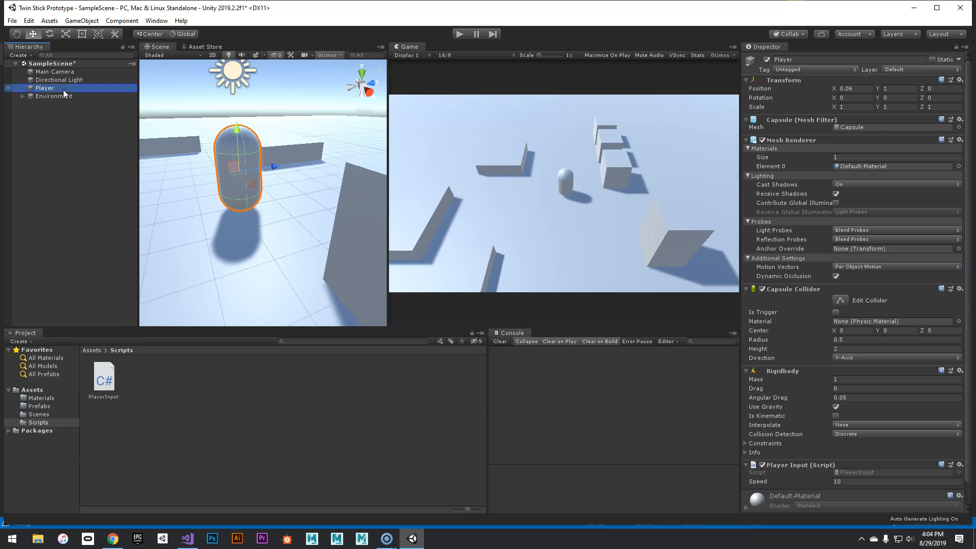
pyautogui.click(456, 35)
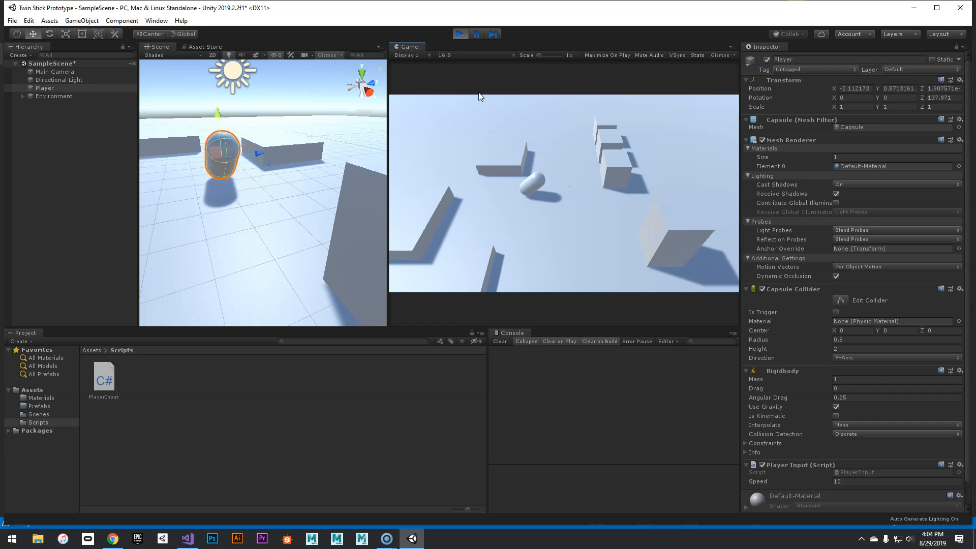
pyautogui.press('w')
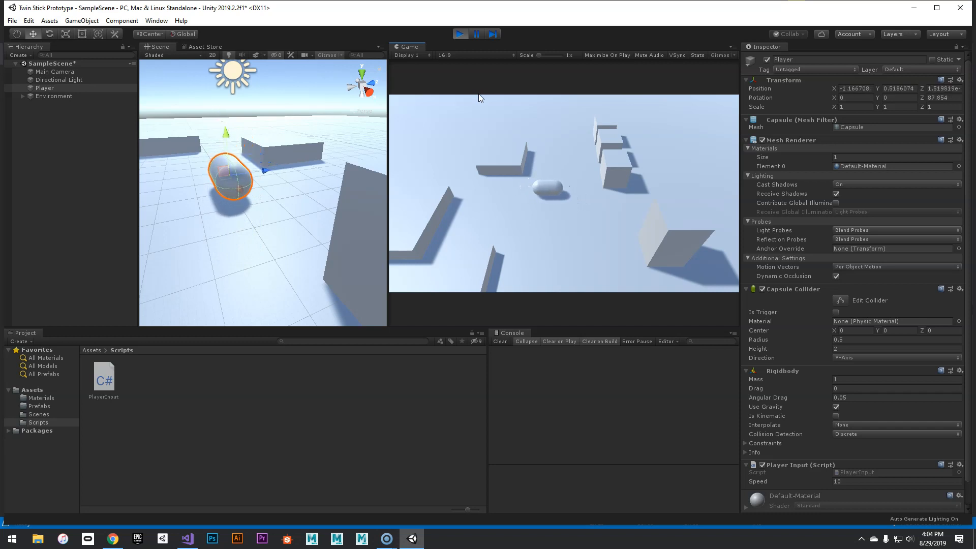
pyautogui.press('s')
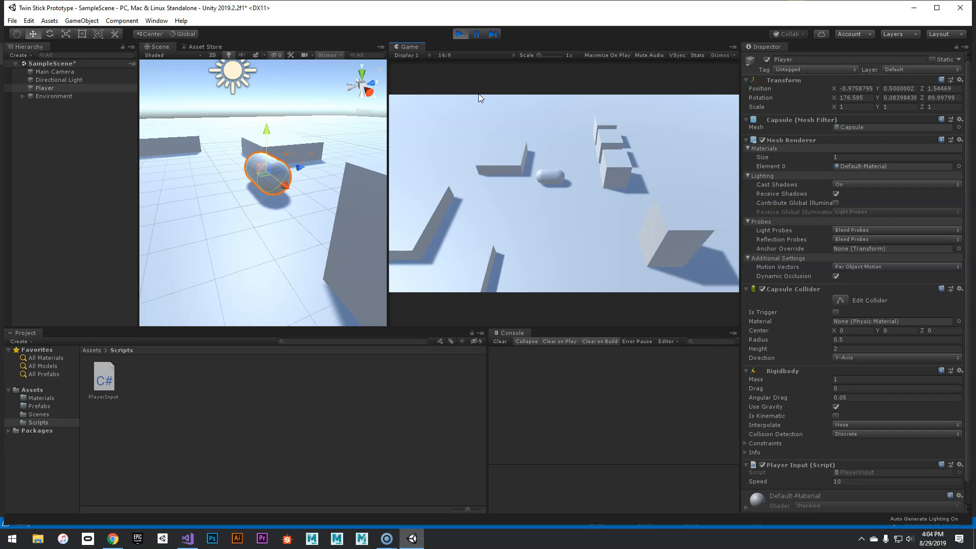
pyautogui.press('w')
pyautogui.press('a')
pyautogui.press('d')
pyautogui.press('s')
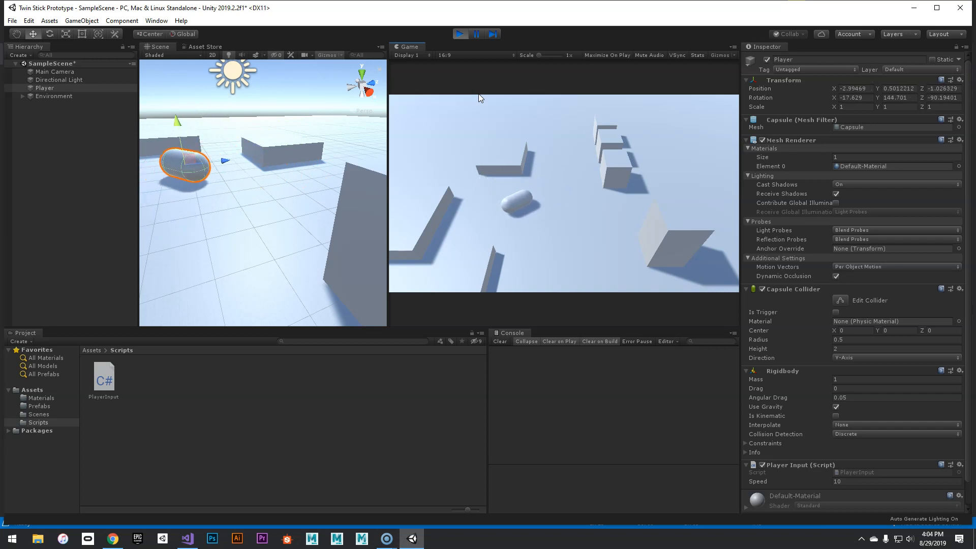
pyautogui.press('s')
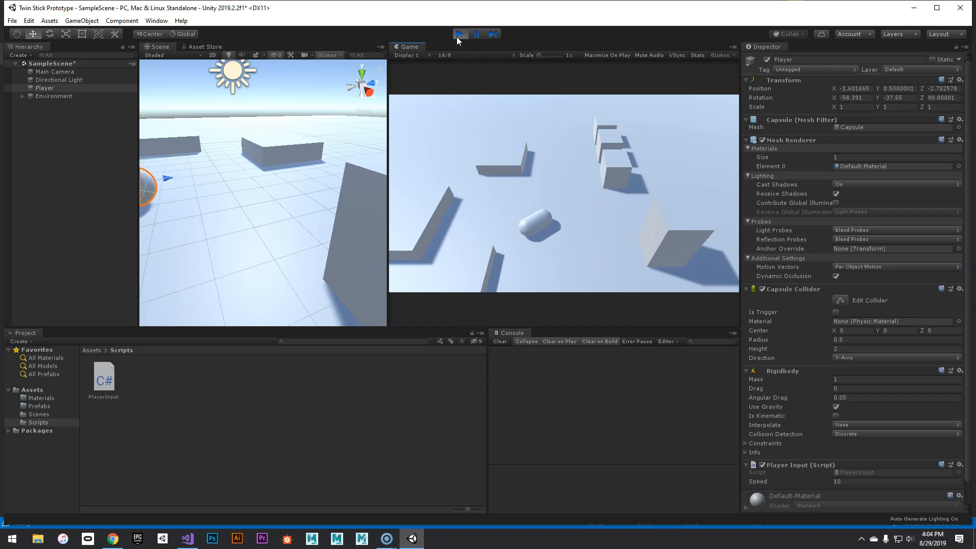
pyautogui.click(459, 34)
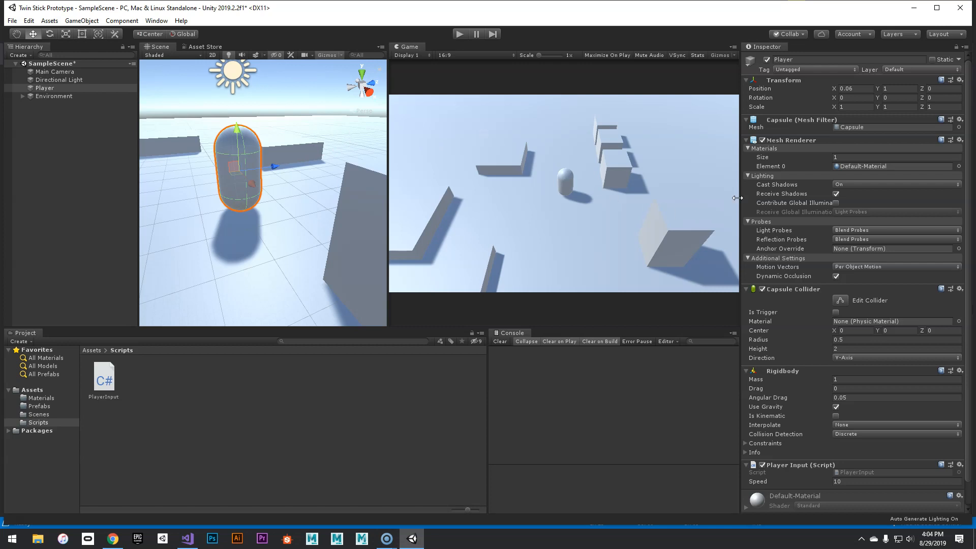
# Widen the Inspector and freeze the Player Rigidbody's rotation on the X and Z axes in its Constraints
pyautogui.moveTo(737, 198); pyautogui.dragTo(708, 197)
pyautogui.scroll(-1, 819, 297)
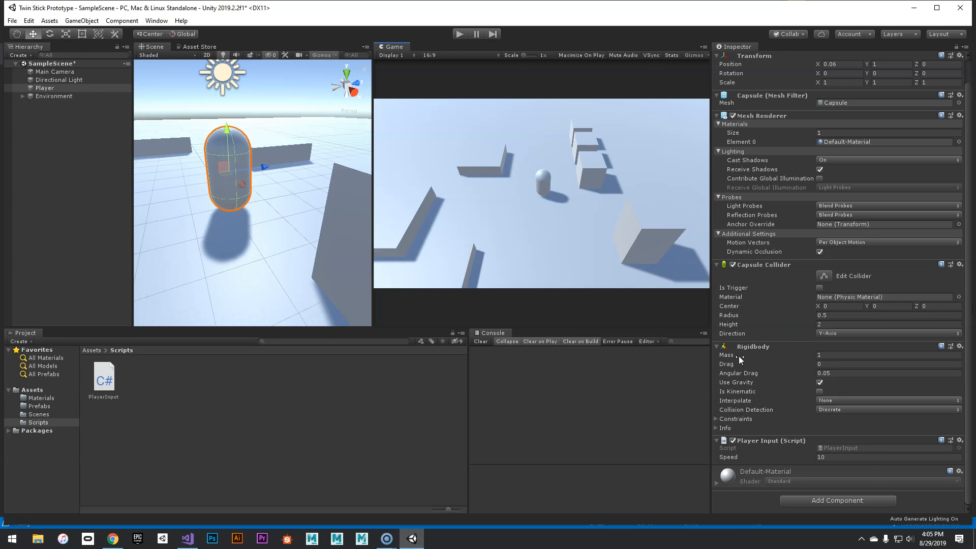
pyautogui.click(719, 420)
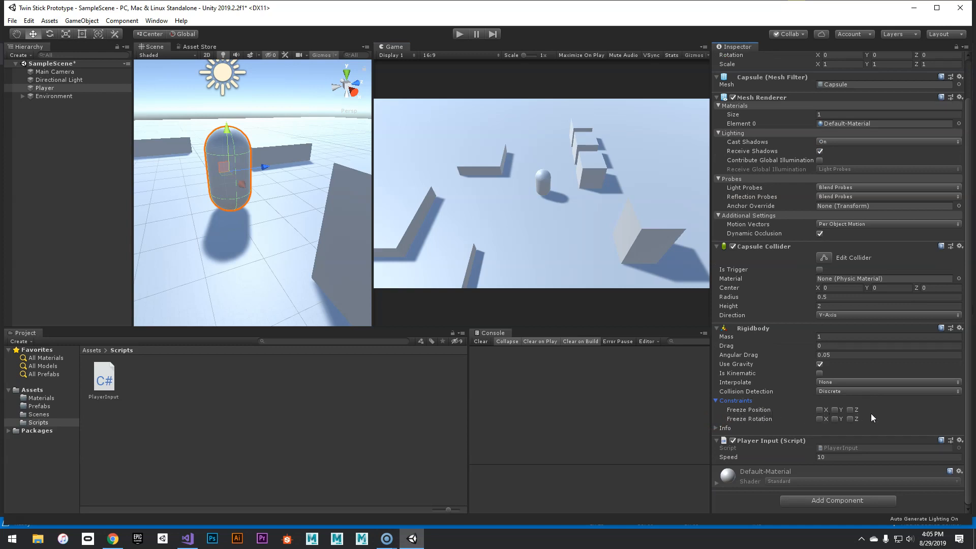
pyautogui.click(820, 420)
# Enter Play mode and steer the Player in all directions to check that it moves with its rotation frozen
pyautogui.click(459, 34)
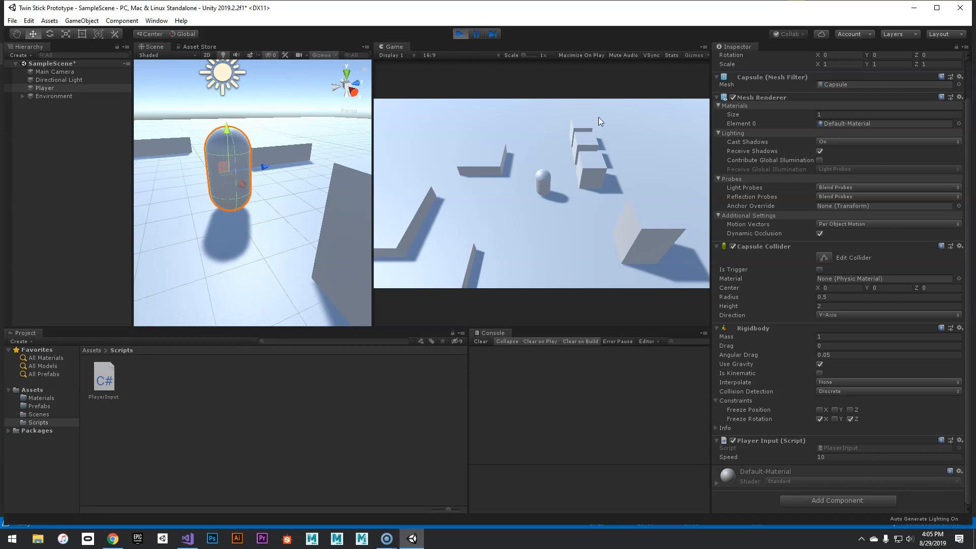
pyautogui.press('a')
pyautogui.press('s')
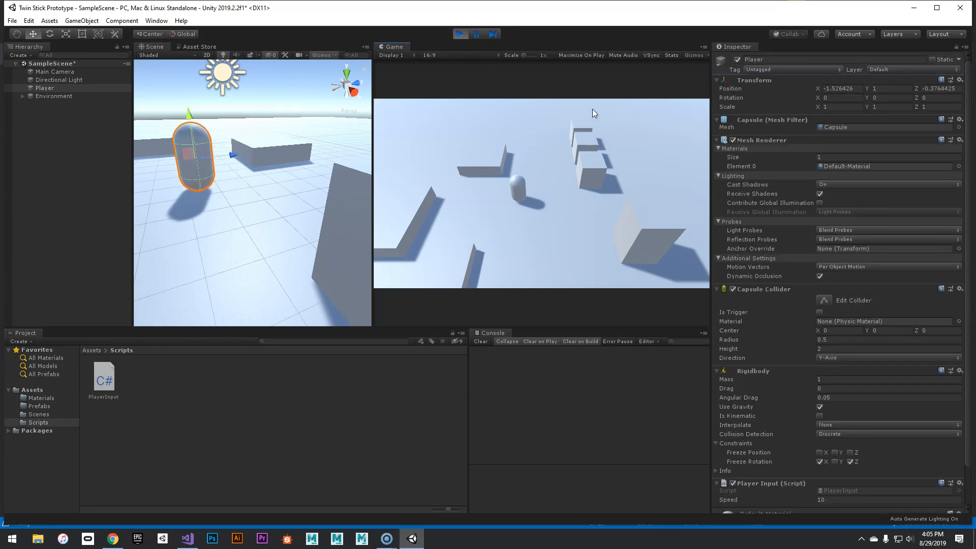
pyautogui.press('d')
pyautogui.press('w')
pyautogui.press('a')
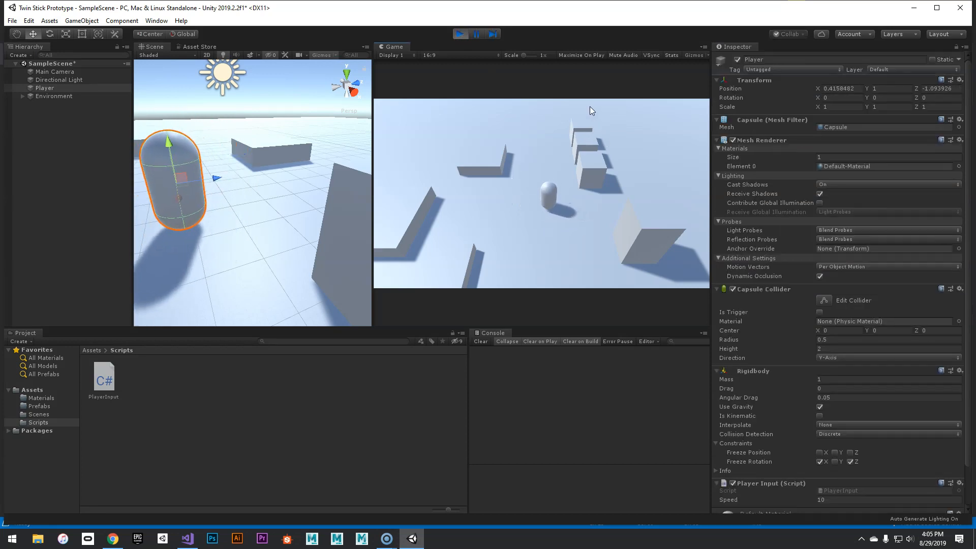
pyautogui.press('w')
pyautogui.press('d')
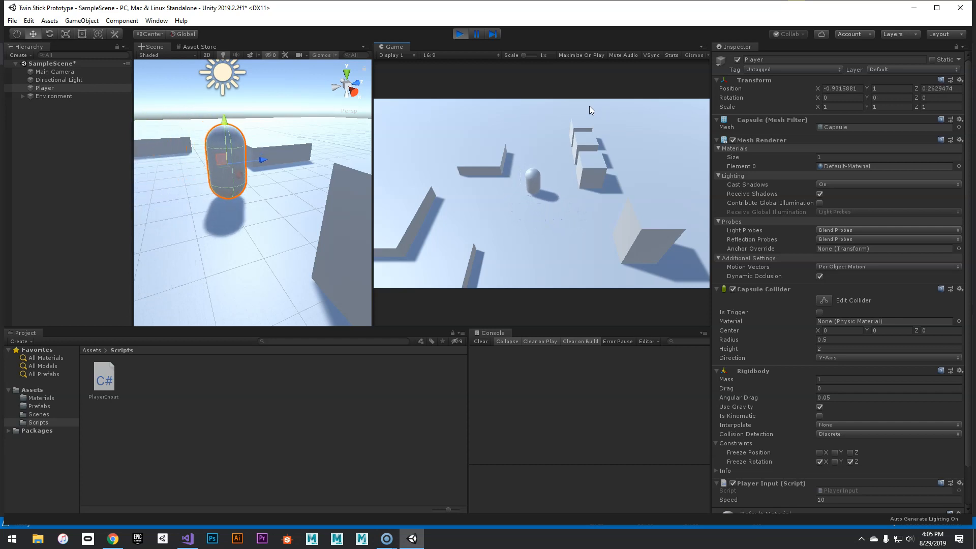
pyautogui.press('s')
pyautogui.press('a')
pyautogui.press('d')
pyautogui.press('w')
pyautogui.press('d')
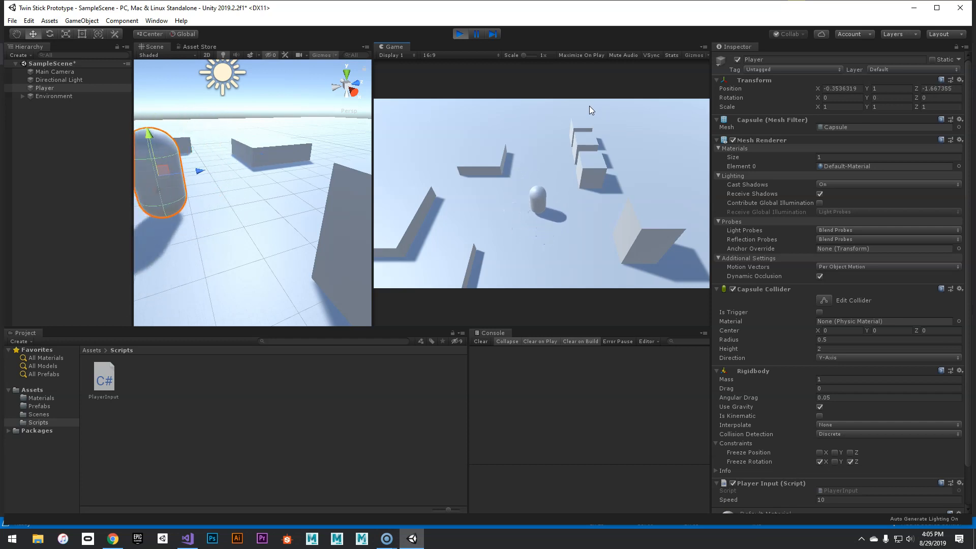
pyautogui.press('a')
pyautogui.press('w')
pyautogui.press('a')
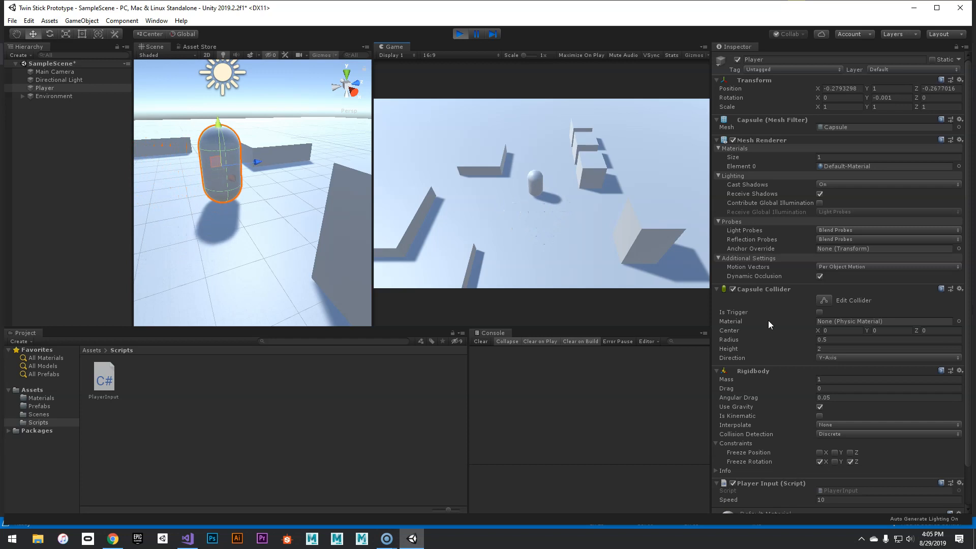
# Examine the Player's Rigidbody Mass, Drag and Angular Drag and the Player Input Speed while the scene runs
pyautogui.click(833, 380)
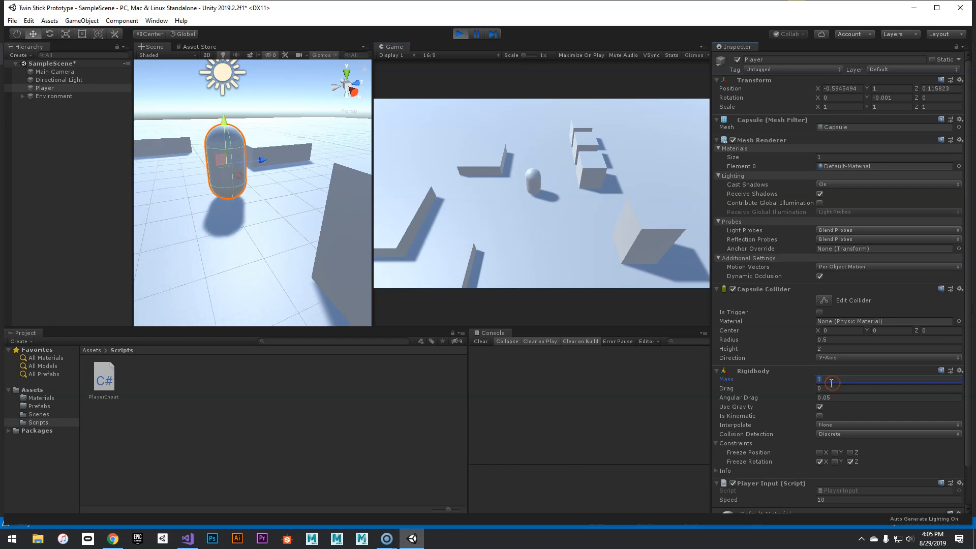
pyautogui.scroll(-2, 788, 363)
pyautogui.click(823, 448)
pyautogui.click(827, 456)
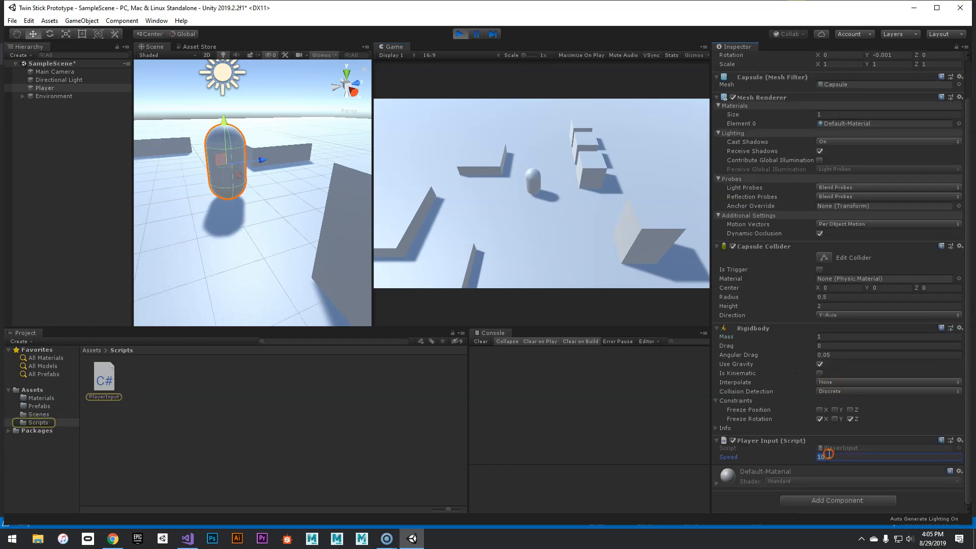
pyautogui.click(820, 345)
pyautogui.click(824, 355)
# Steer the Player around the running game again to judge how it accelerates and slides
pyautogui.click(566, 254)
pyautogui.press('d')
pyautogui.press('w')
pyautogui.press('a')
pyautogui.press('s')
pyautogui.press('d')
pyautogui.press('w')
pyautogui.press('s')
pyautogui.press('a')
pyautogui.press('w')
pyautogui.press('a')
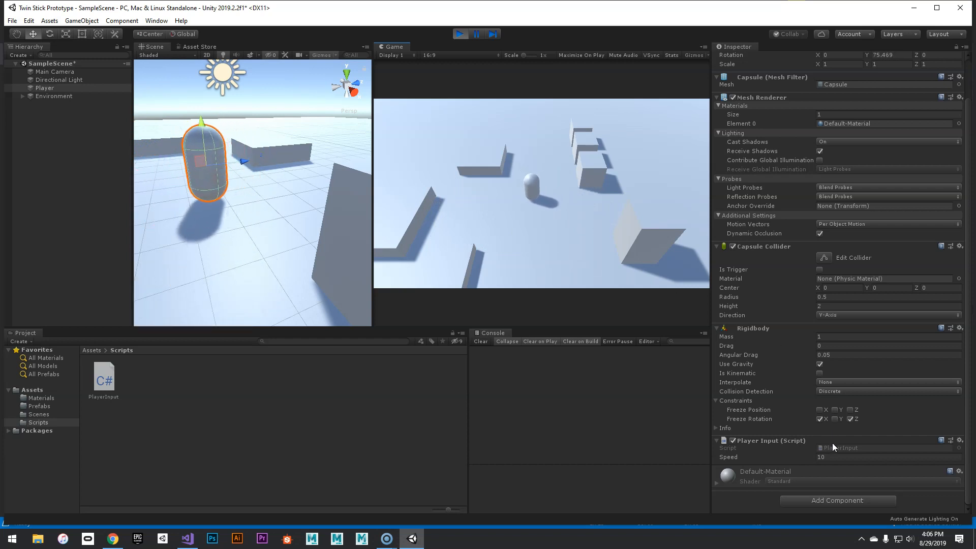
# Set the Player Input Speed to 20 during Play mode and test steering the Player around the level
pyautogui.click(831, 456)
pyautogui.click(632, 286)
pyautogui.press('w')
pyautogui.press('s')
pyautogui.press('a')
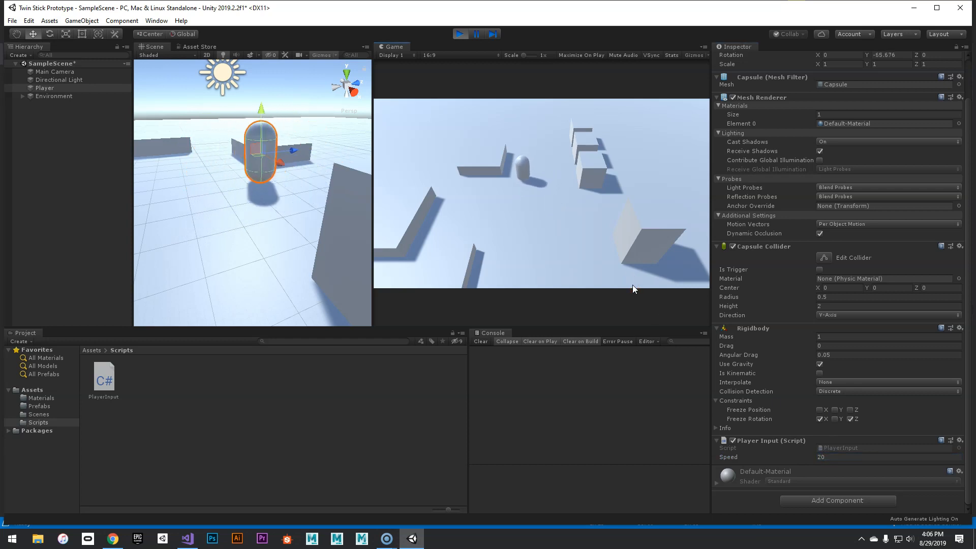
pyautogui.press('d')
pyautogui.press('a')
pyautogui.press('w')
pyautogui.press('d')
pyautogui.press('s')
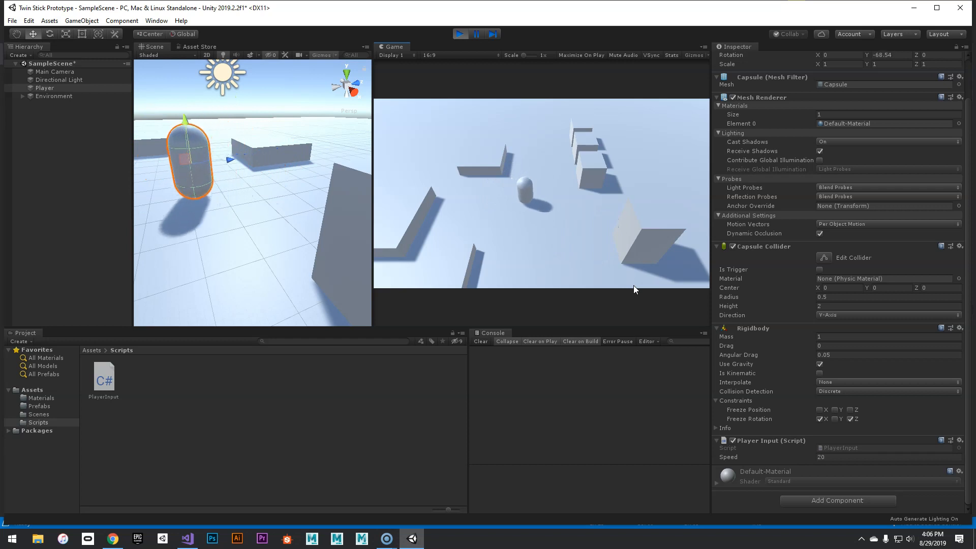
pyautogui.press('w')
pyautogui.press('a')
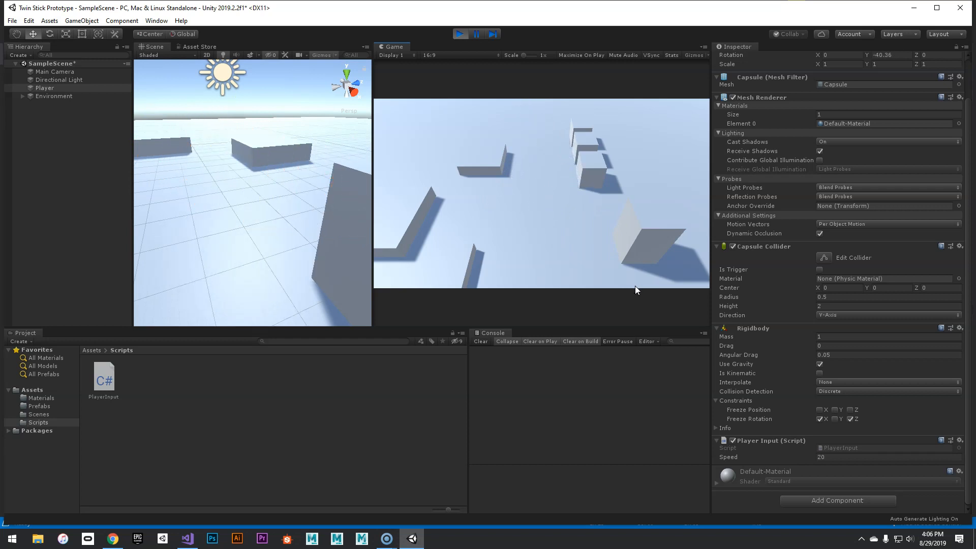
pyautogui.press('s')
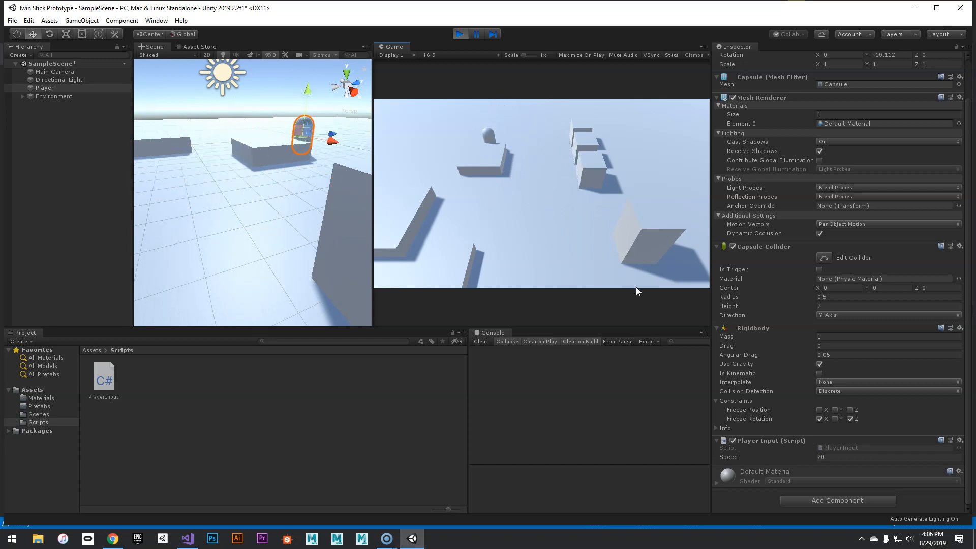
pyautogui.press('d')
pyautogui.press('s')
pyautogui.press('a')
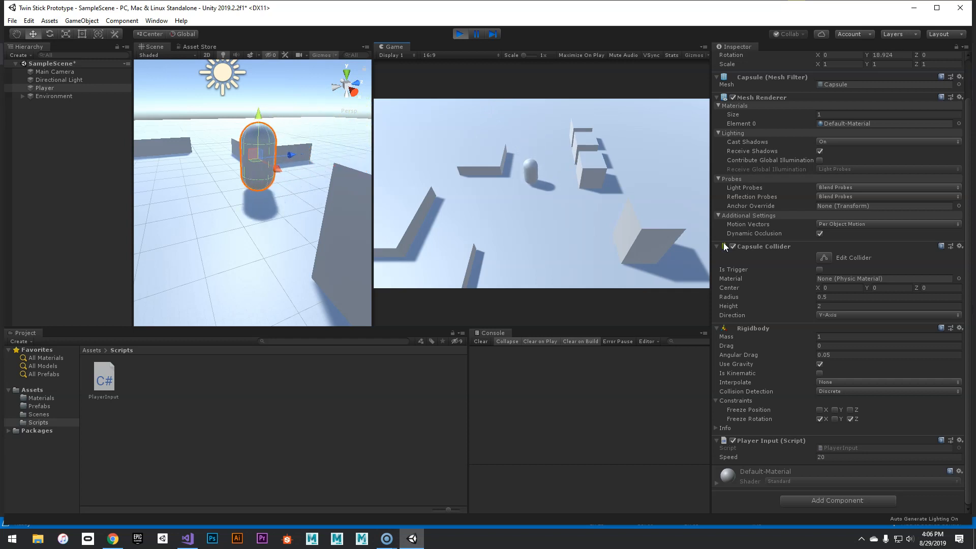
# Set the Player Rigidbody's Drag to 20 and test its movement in the running game
pyautogui.click(839, 346)
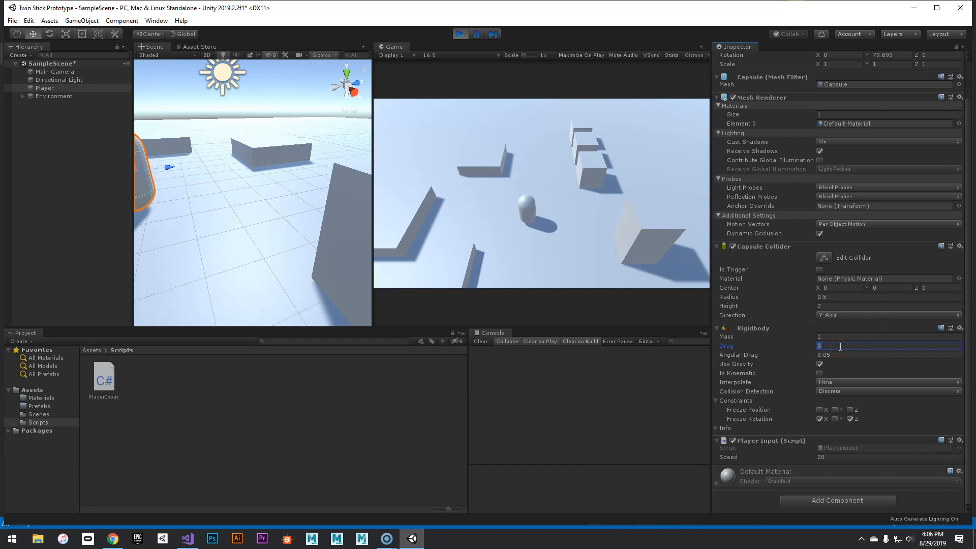
pyautogui.click(588, 258)
pyautogui.press('a')
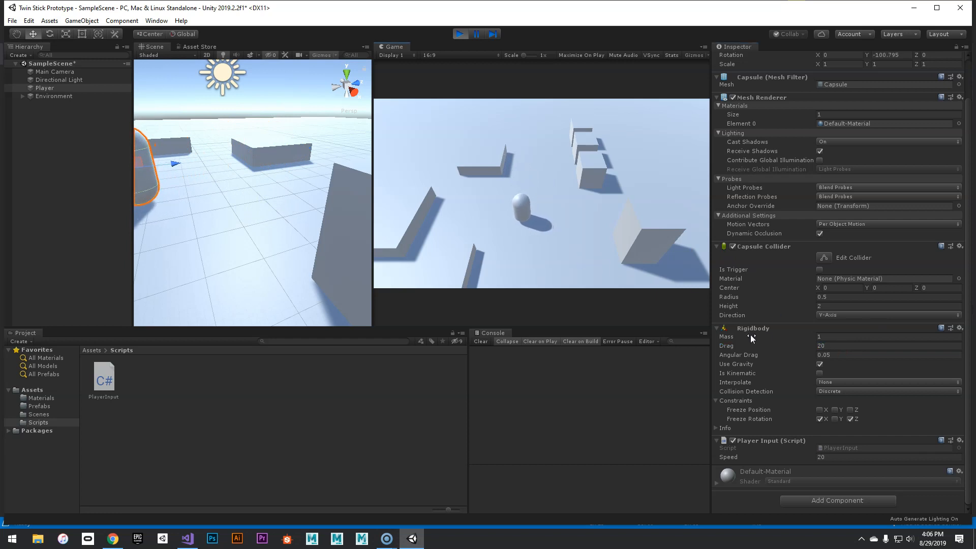
# Set the Player Input Speed to 50 during Play mode and test steering the Player around the level
pyautogui.click(834, 457)
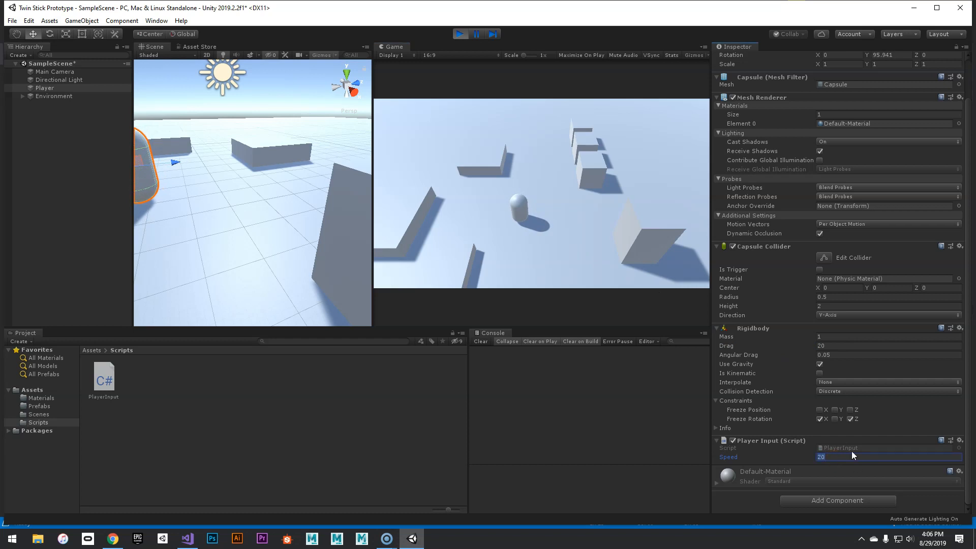
pyautogui.write('50')
pyautogui.click(597, 292)
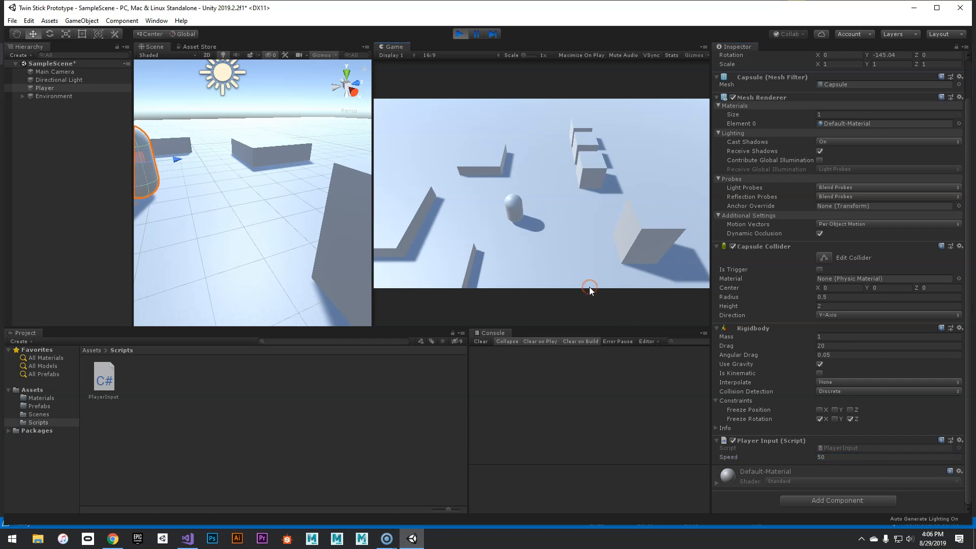
pyautogui.press('w')
pyautogui.press('d')
pyautogui.press('s')
pyautogui.press('a')
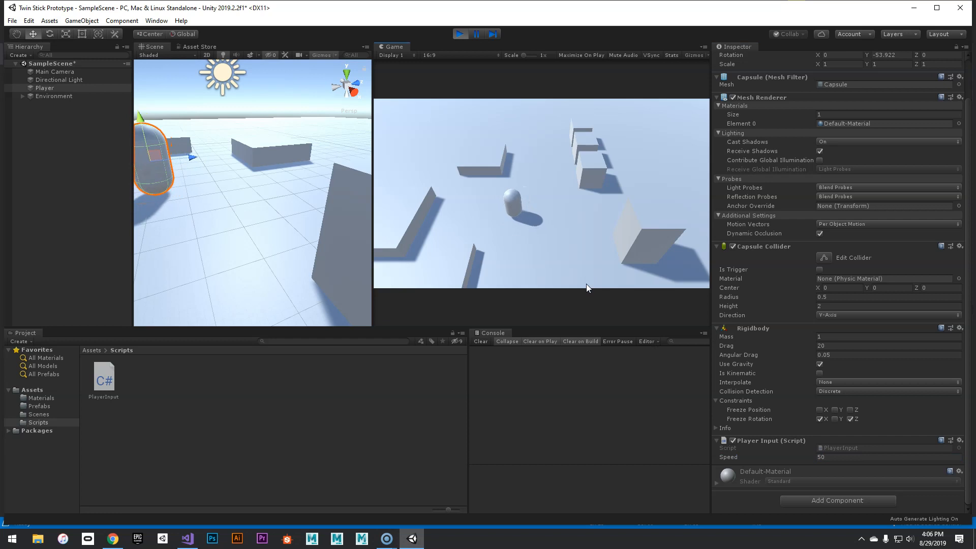
pyautogui.press('w')
# Set the Player Rigidbody's Mass to 0.5 and test steering the Player in the running game
pyautogui.click(827, 336)
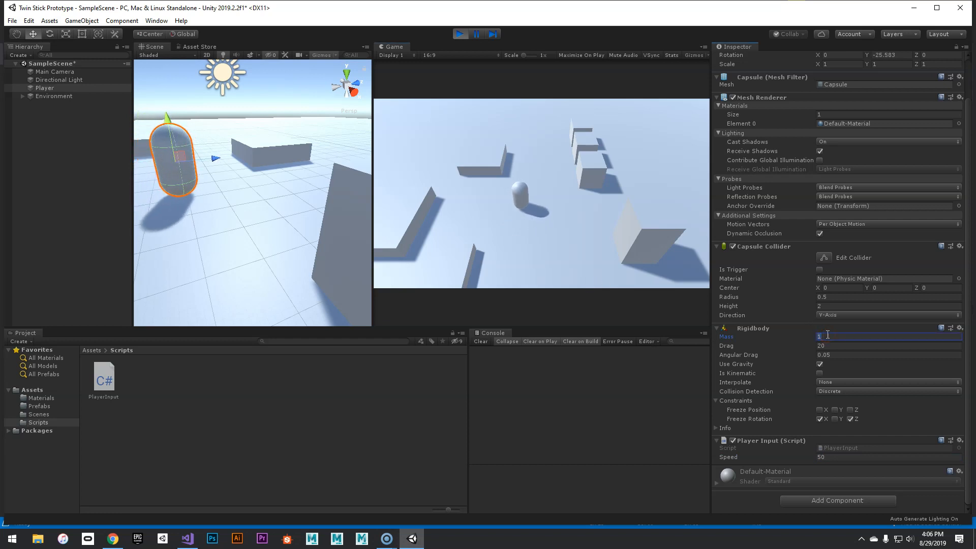
pyautogui.click(578, 273)
pyautogui.press('a')
pyautogui.press('s')
pyautogui.press('d')
pyautogui.press('w')
pyautogui.press('d')
pyautogui.press('w')
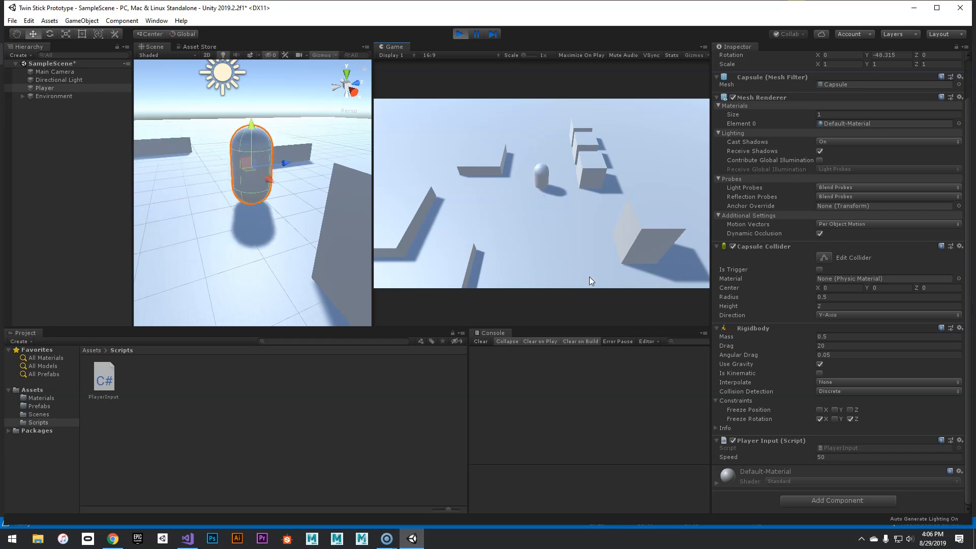
pyautogui.press('a')
pyautogui.press('s')
pyautogui.press('d')
pyautogui.press('a')
pyautogui.press('s')
pyautogui.press('d')
pyautogui.press('a')
pyautogui.press('w')
pyautogui.press('a')
pyautogui.press('s')
pyautogui.press('d')
pyautogui.press('w')
pyautogui.press('a')
pyautogui.press('d')
pyautogui.press('w')
pyautogui.press('a')
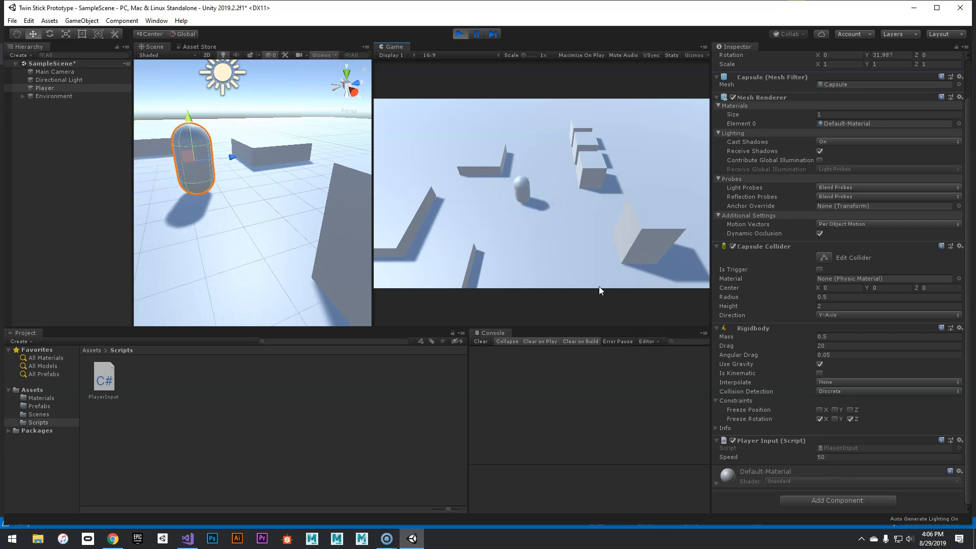
pyautogui.press('s')
pyautogui.press('d')
pyautogui.press('a')
pyautogui.press('d')
pyautogui.press('w')
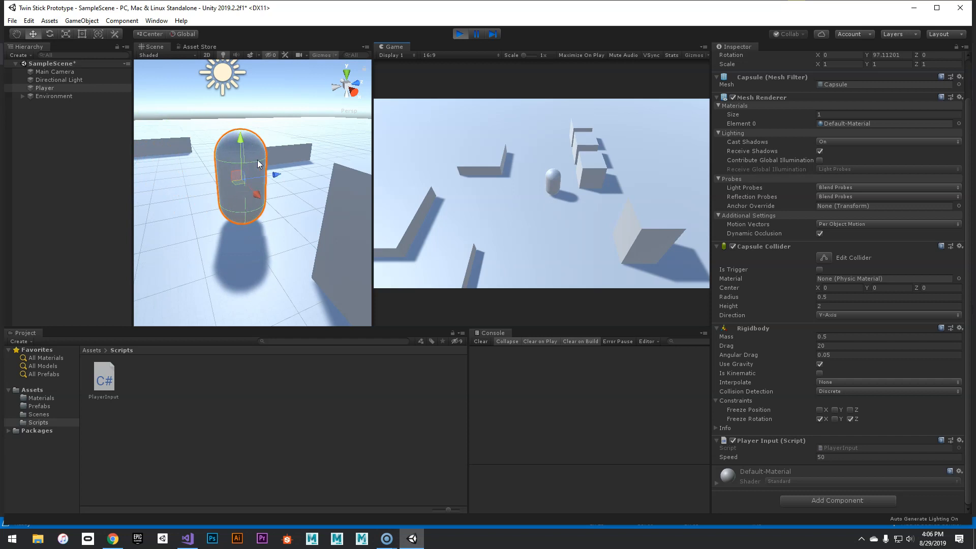
# Set the Player Rigidbody's Angular Drag to 5 and briefly test its movement in the running game
pyautogui.click(834, 355)
pyautogui.write('5')
pyautogui.click(575, 250)
pyautogui.press('a')
pyautogui.press('s')
pyautogui.press('d')
pyautogui.press('a')
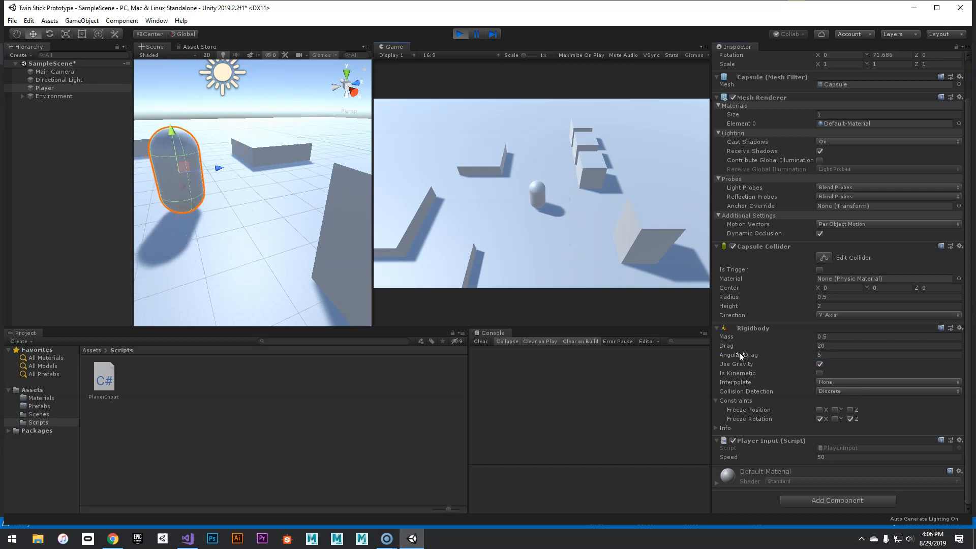
# Steer the Player in all directions around the obstacles to judge how quickly it turns and stops
pyautogui.press('a')
pyautogui.press('s')
pyautogui.press('d')
pyautogui.press('a')
pyautogui.press('w')
pyautogui.press('a')
pyautogui.press('s')
pyautogui.press('d')
pyautogui.press('w')
pyautogui.press('a')
pyautogui.press('d')
pyautogui.press('a')
pyautogui.press('s')
pyautogui.press('d')
pyautogui.press('a')
pyautogui.press('w')
pyautogui.press('d')
pyautogui.press('w')
pyautogui.press('a')
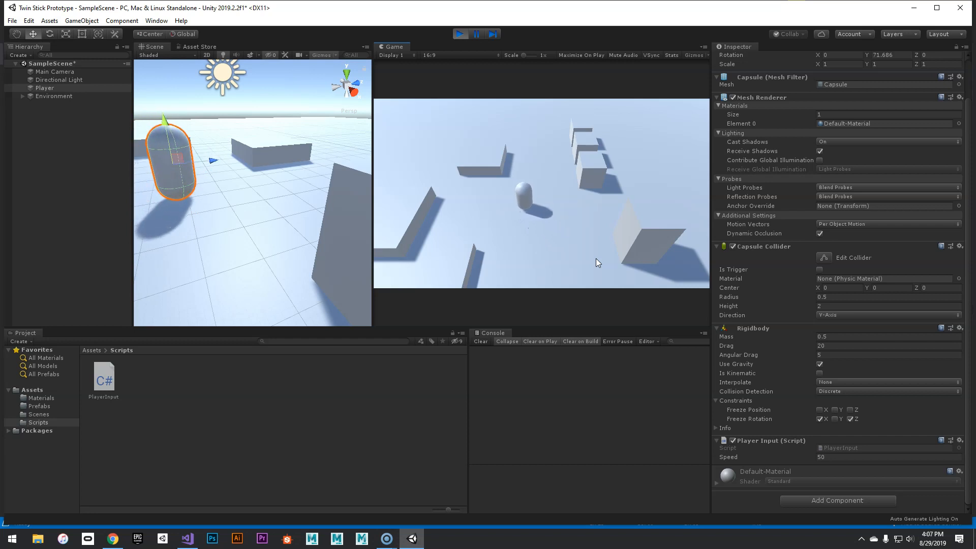
pyautogui.press('d')
pyautogui.press('w')
pyautogui.press('d')
pyautogui.press('s')
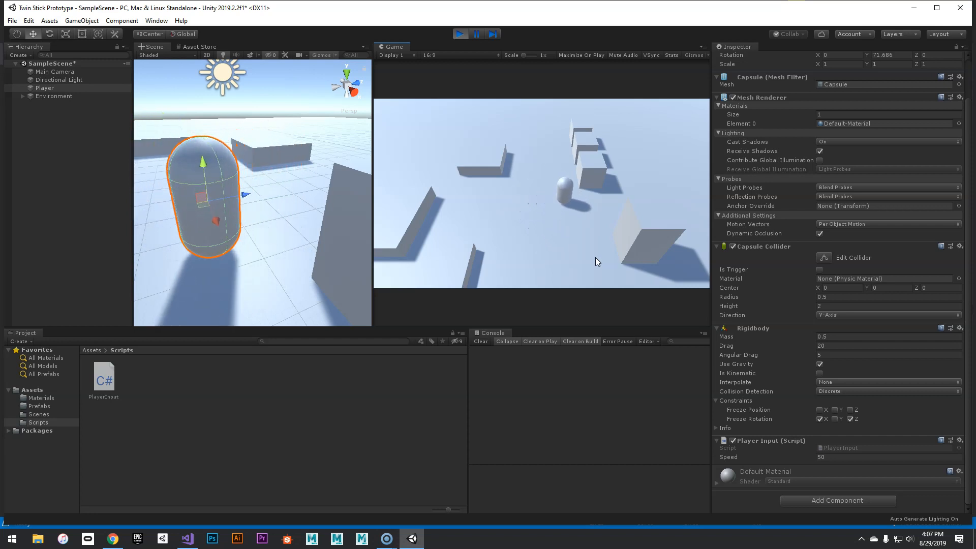
pyautogui.press('a')
pyautogui.press('s')
pyautogui.press('a')
pyautogui.press('w')
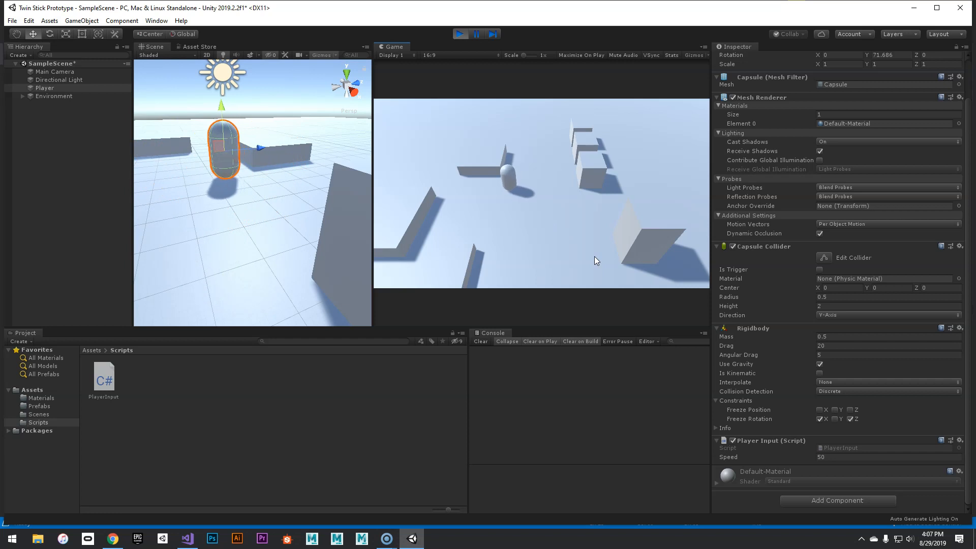
pyautogui.press('s')
pyautogui.press('d')
pyautogui.press('s')
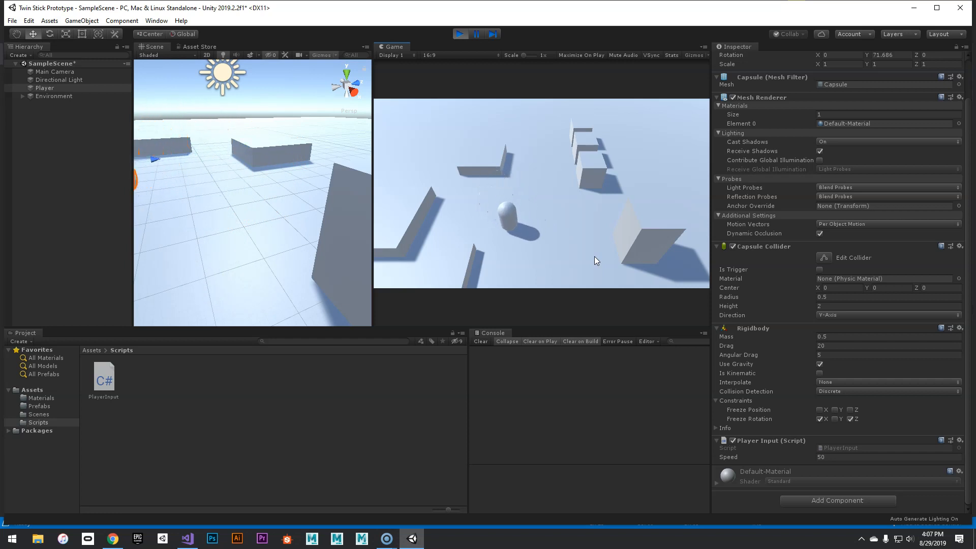
pyautogui.press('w')
pyautogui.press('a')
pyautogui.press('d')
pyautogui.press('s')
pyautogui.press('w')
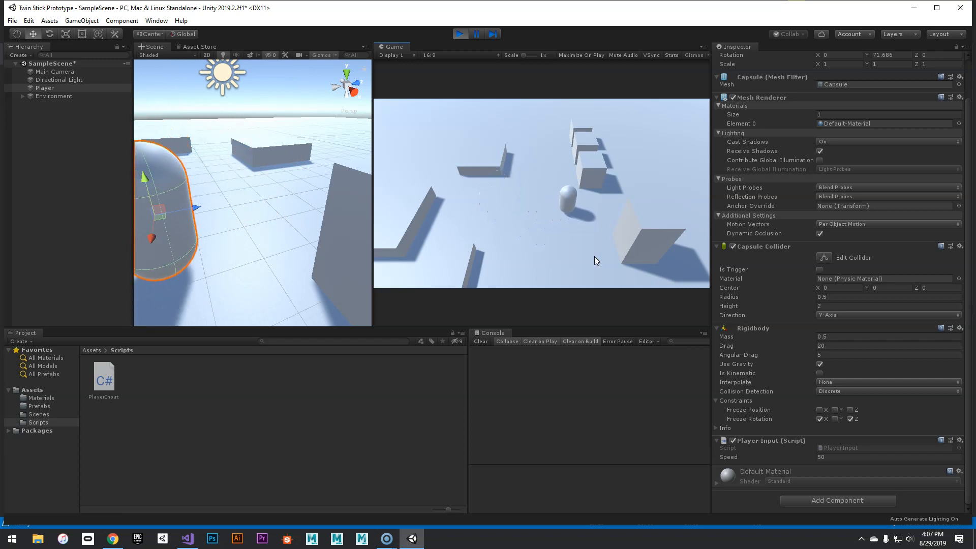
pyautogui.press('a')
pyautogui.press('a')
pyautogui.press('a')
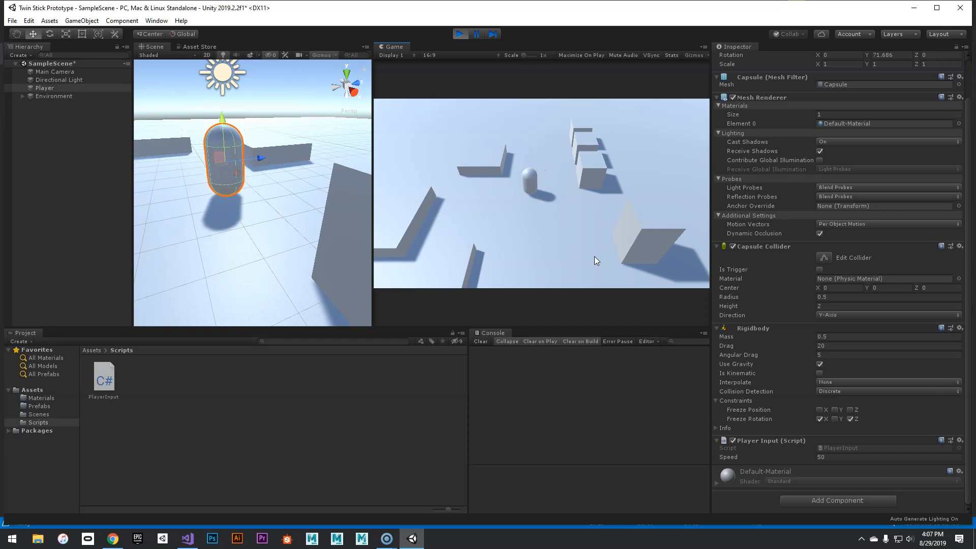
pyautogui.press('s')
pyautogui.press('d')
pyautogui.press('w')
pyautogui.press('a')
pyautogui.press('s')
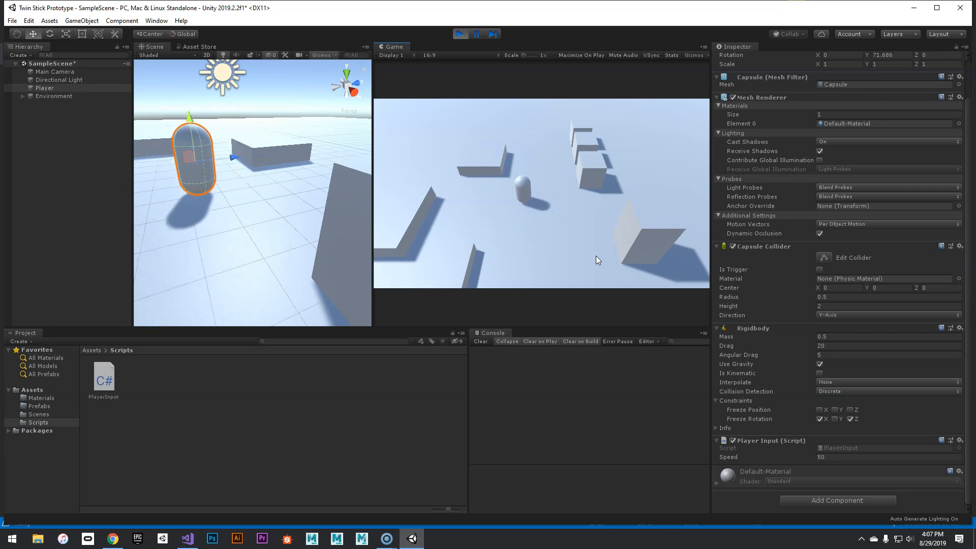
pyautogui.press('d')
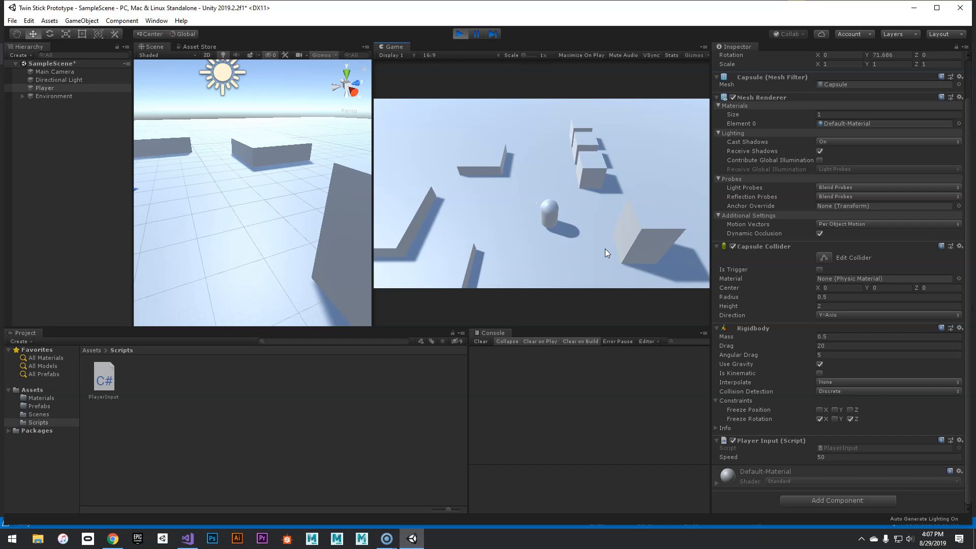
pyautogui.press('w')
pyautogui.press('a')
pyautogui.press('w')
pyautogui.press('d')
pyautogui.press('s')
pyautogui.press('a')
pyautogui.press('w')
pyautogui.press('d')
pyautogui.press('w')
pyautogui.press('a')
pyautogui.press('s')
pyautogui.press('d')
pyautogui.press('s')
pyautogui.press('s')
pyautogui.press('d')
pyautogui.press('s')
pyautogui.press('a')
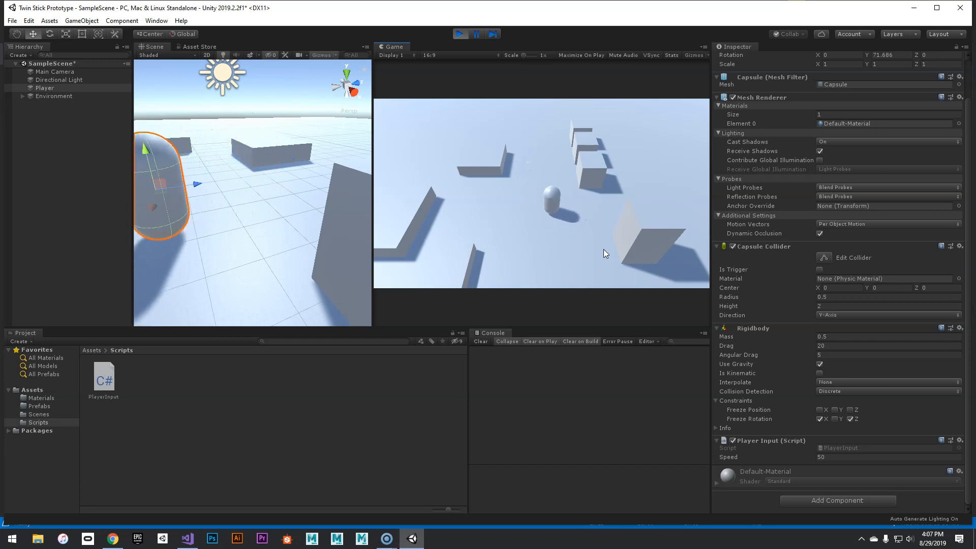
pyautogui.press('w')
pyautogui.press('s')
pyautogui.press('a')
pyautogui.press('s')
pyautogui.press('d')
pyautogui.press('w')
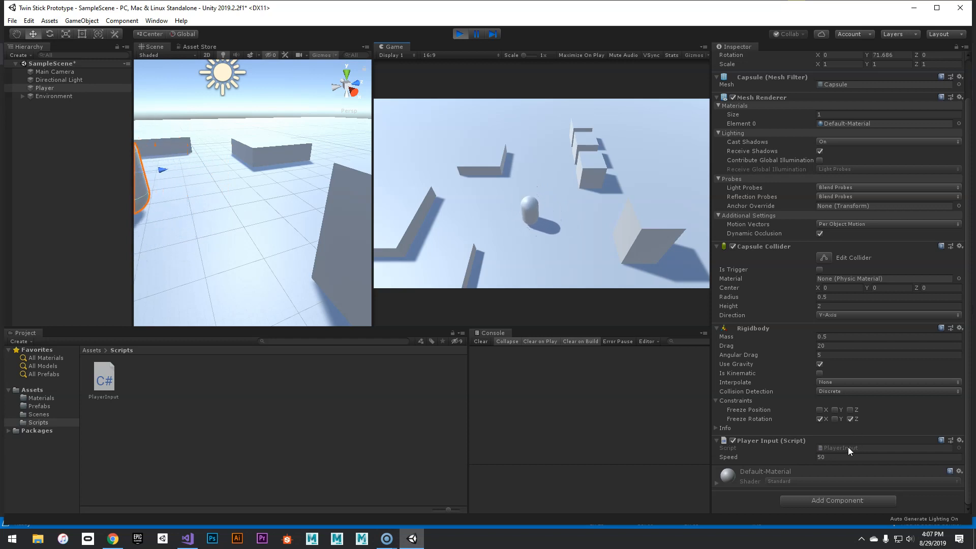
# Set the Player Rigidbody's Drag to 15 and test how the Player moves in the running game
pyautogui.click(823, 346)
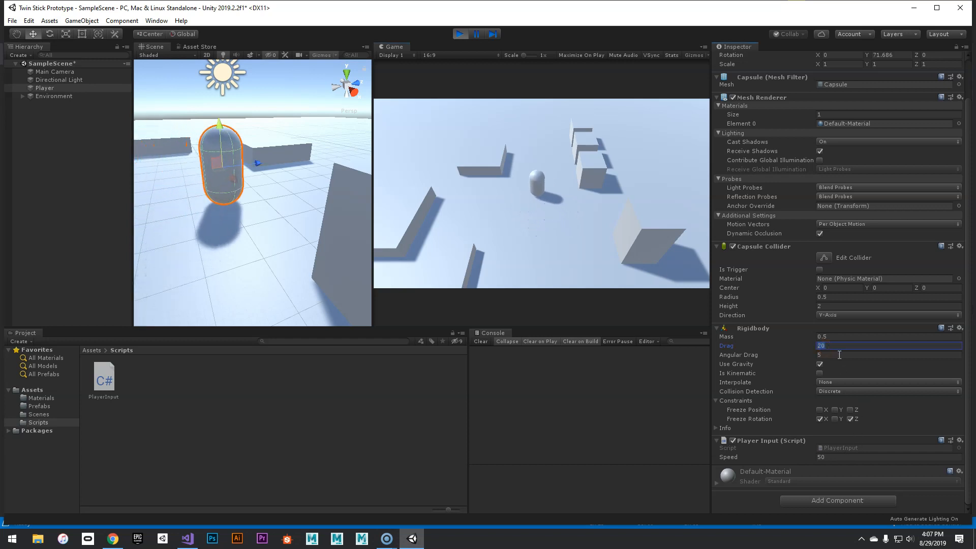
pyautogui.write('15')
pyautogui.click(611, 275)
pyautogui.press('a')
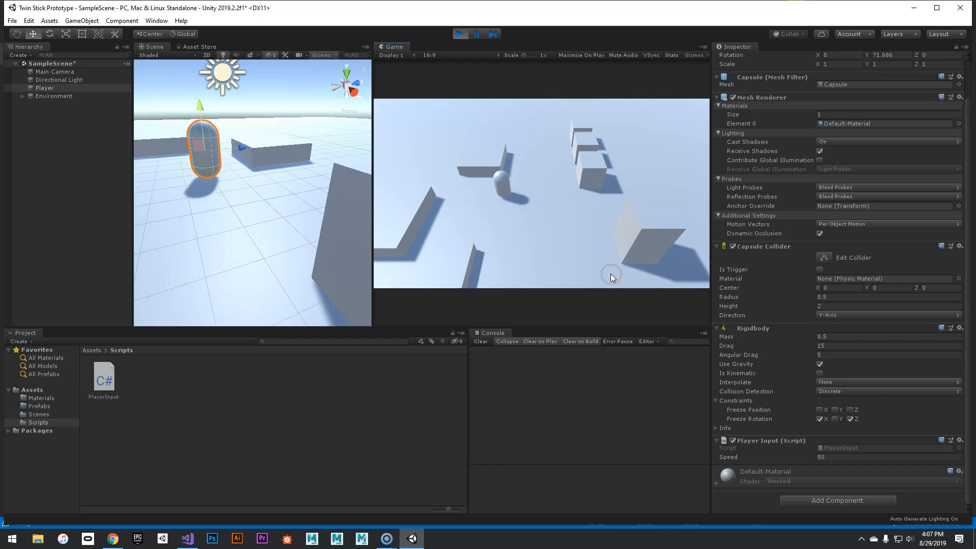
pyautogui.press('s')
pyautogui.press('d')
pyautogui.press('a')
pyautogui.press('w')
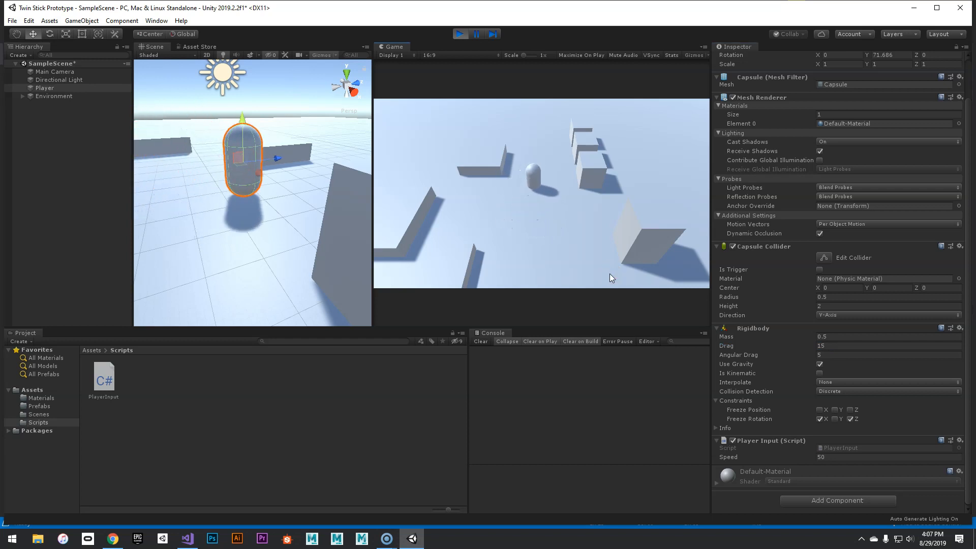
pyautogui.press('d')
pyautogui.press('s')
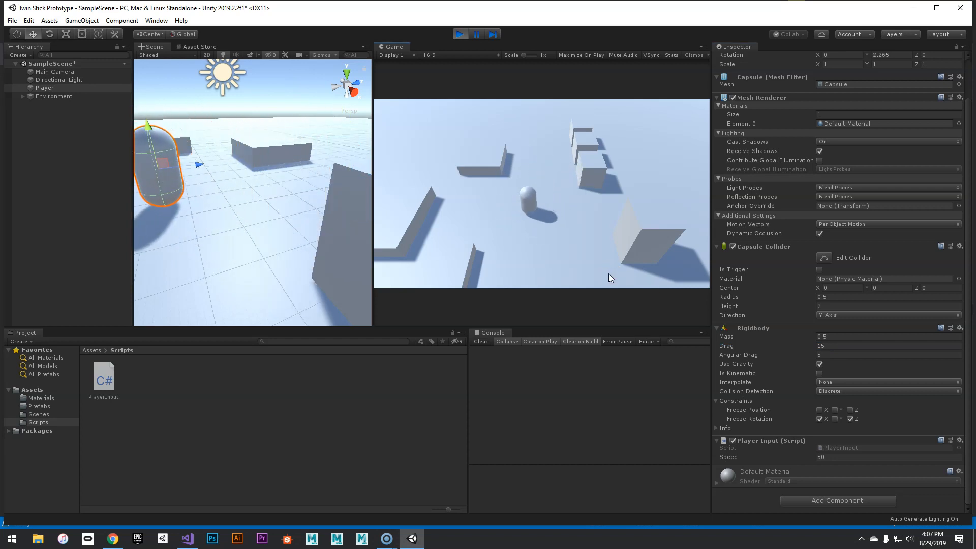
pyautogui.press('a')
pyautogui.press('d')
pyautogui.press('a')
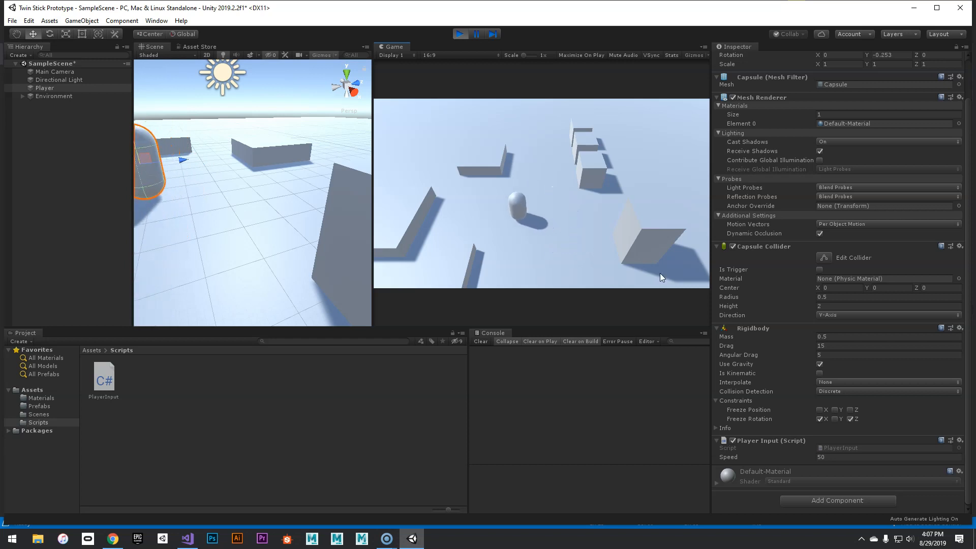
pyautogui.press('w')
pyautogui.press('d')
pyautogui.press('s')
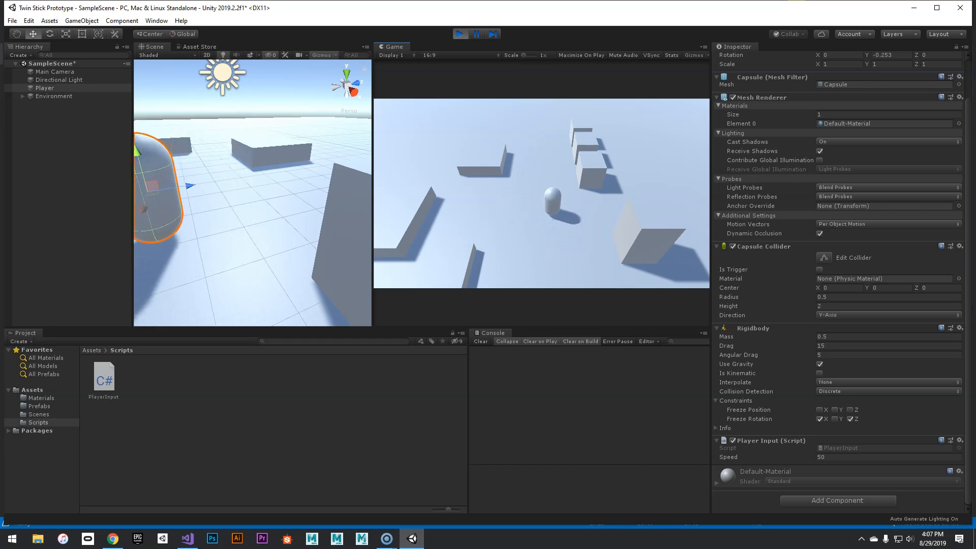
pyautogui.press('w')
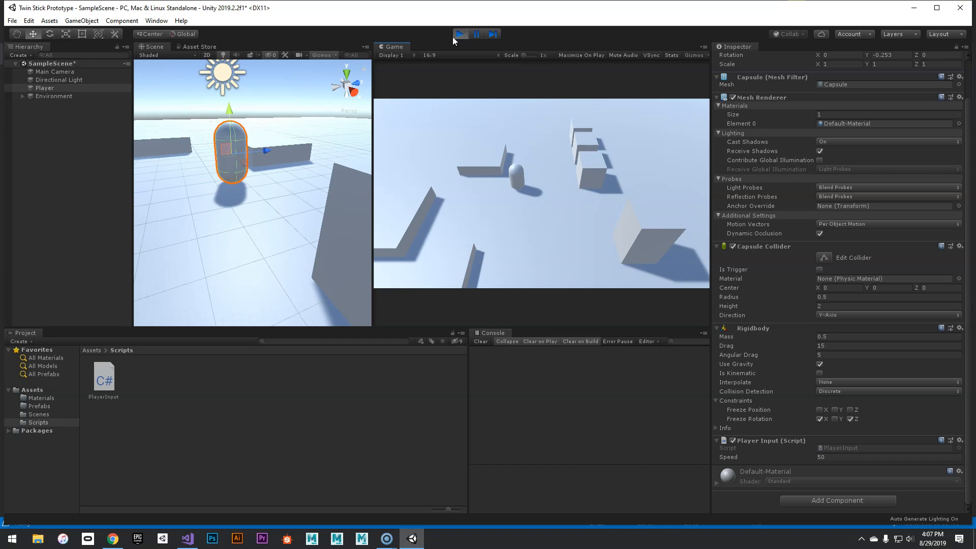
pyautogui.press('s')
pyautogui.press('a')
pyautogui.press('d')
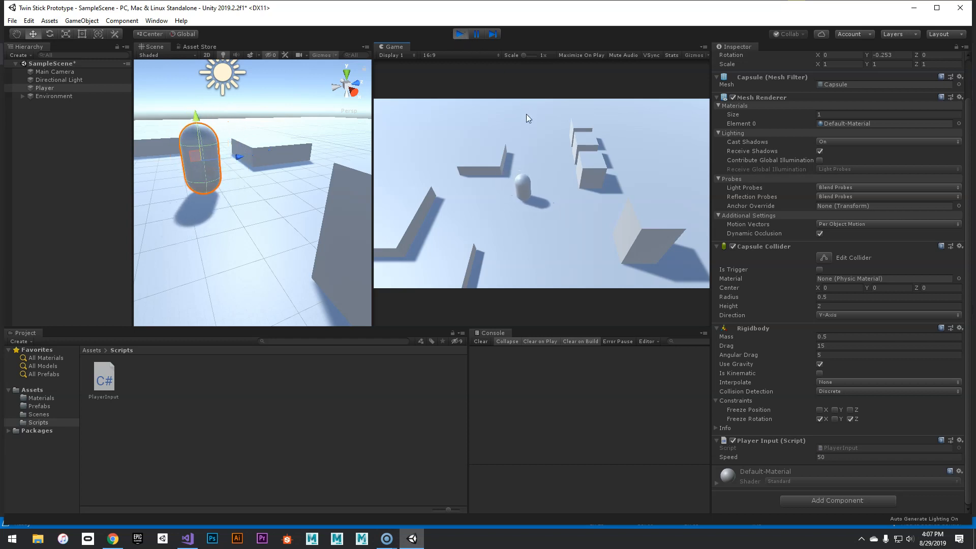
pyautogui.press('s')
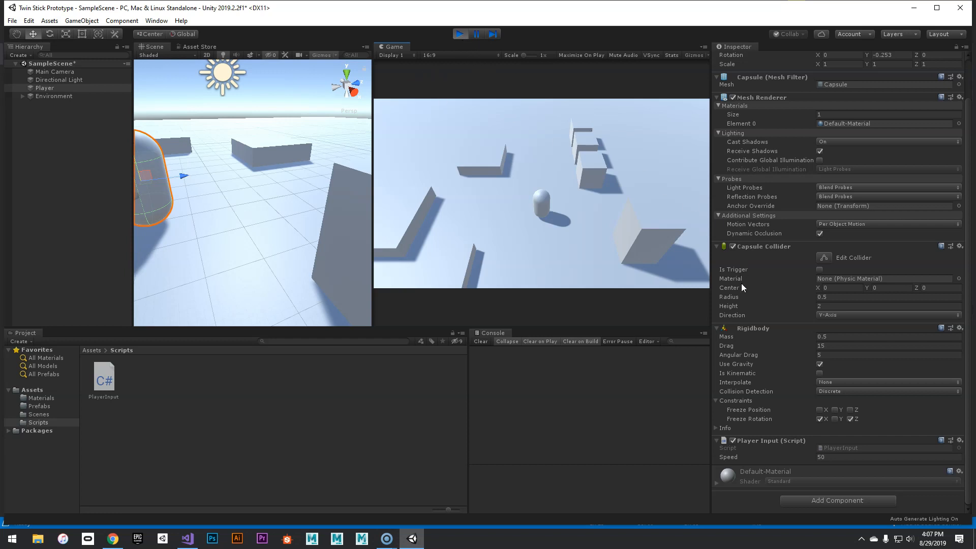
# Copy the tuned Rigidbody component, exit Play mode, and paste its values onto the Player's Rigidbody
pyautogui.rightClick(771, 329)
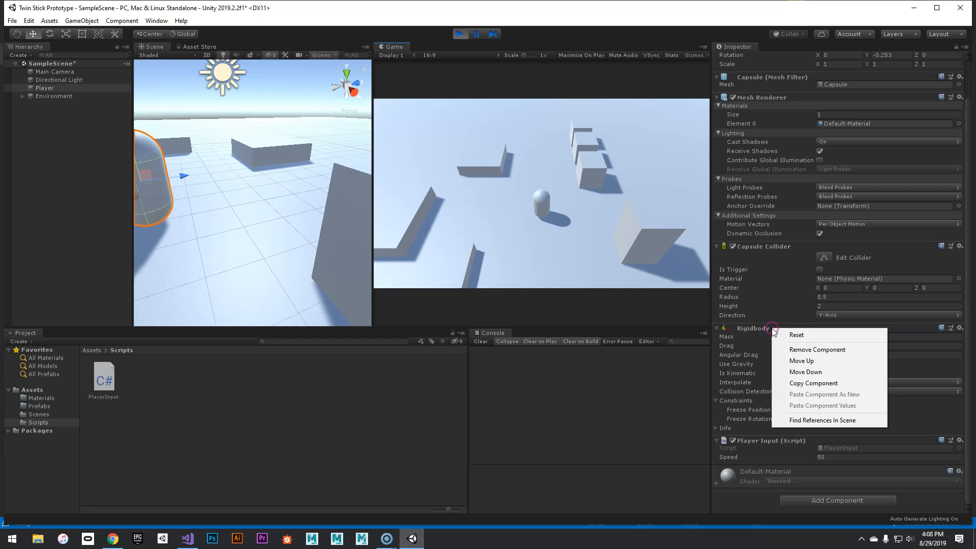
pyautogui.click(832, 385)
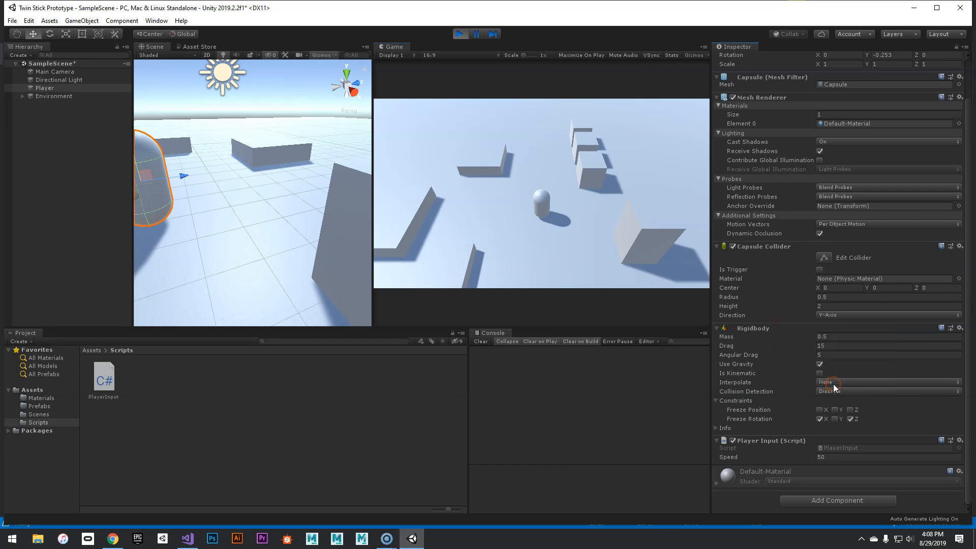
pyautogui.click(460, 34)
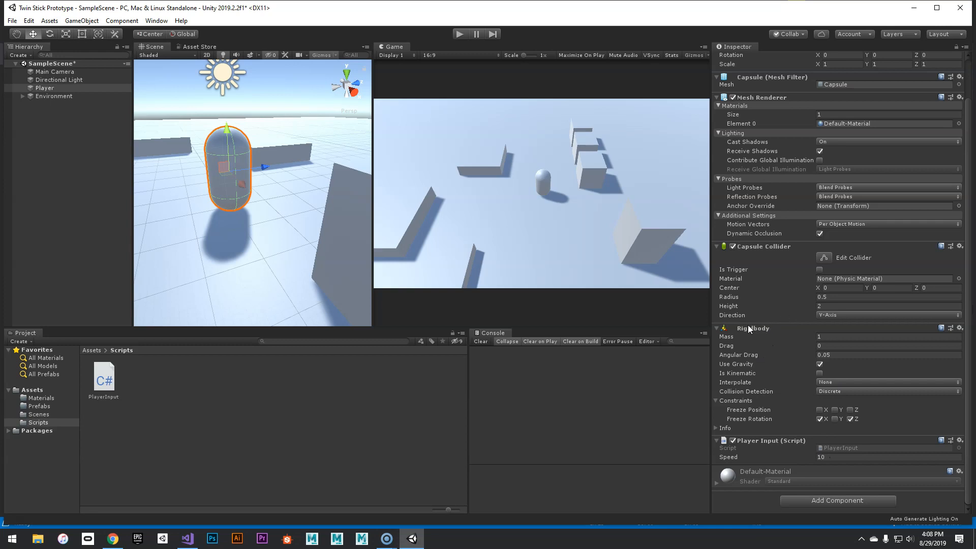
pyautogui.rightClick(778, 328)
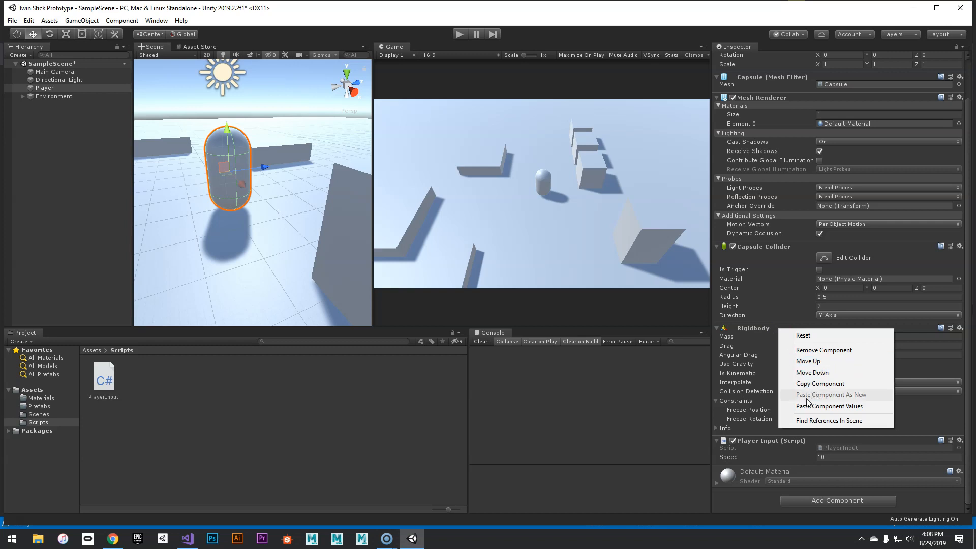
pyautogui.click(822, 407)
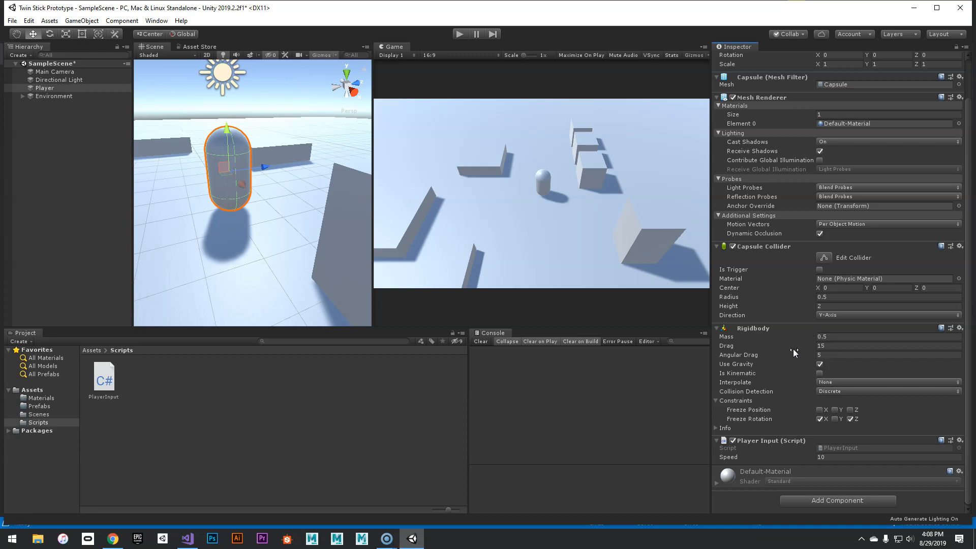
# Set the Player Input Speed to 50 in Edit mode
pyautogui.click(823, 456)
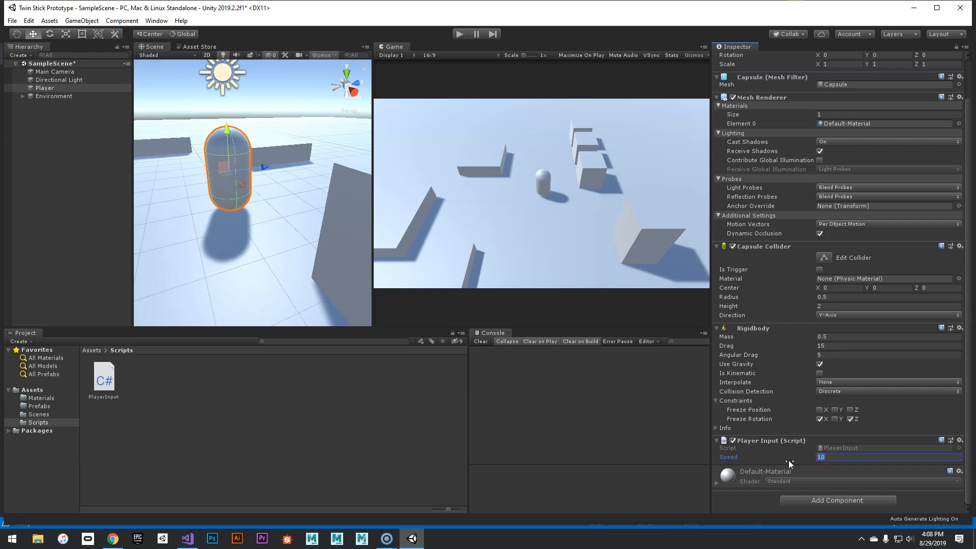
pyautogui.write('50')
pyautogui.click(661, 382)
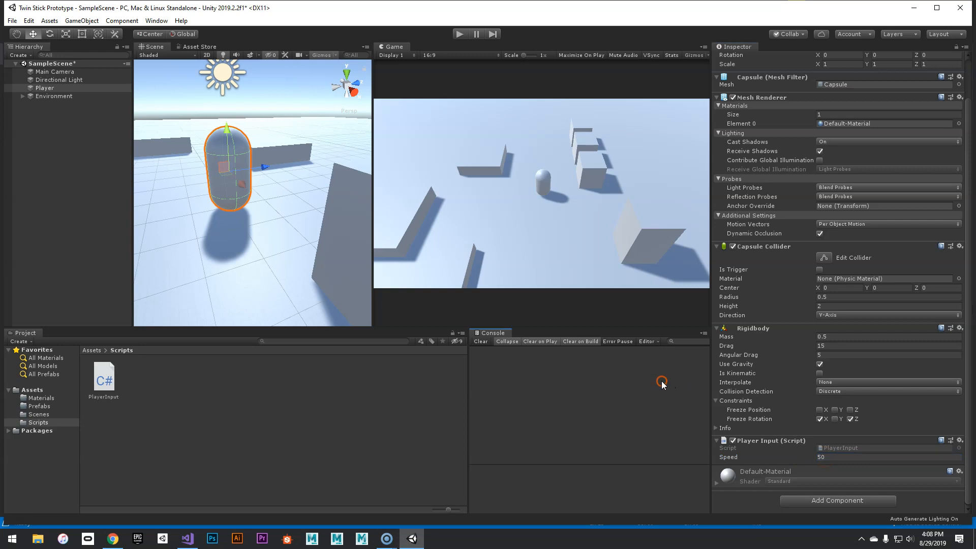
# Run the scene, steer the Player around to check the saved movement settings, and exit Play mode
pyautogui.click(455, 34)
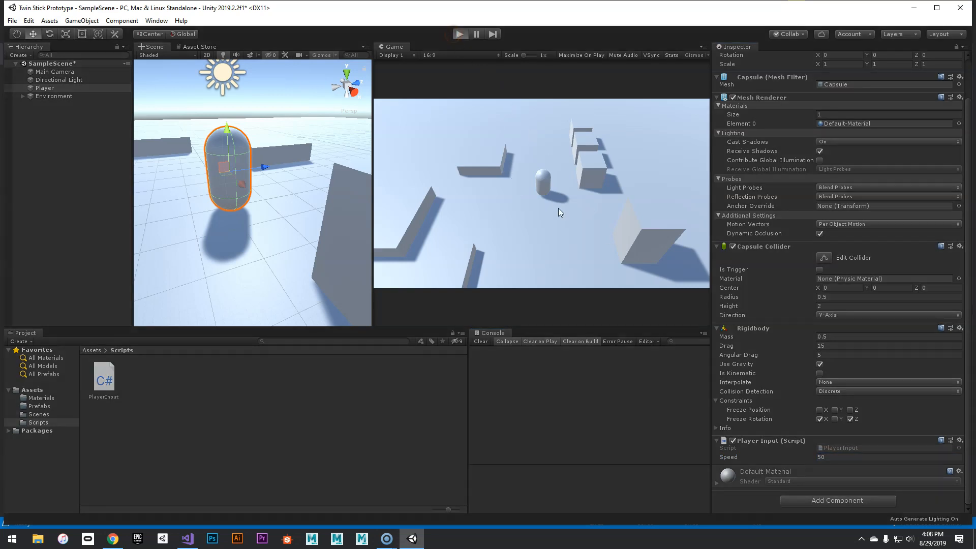
pyautogui.press('a')
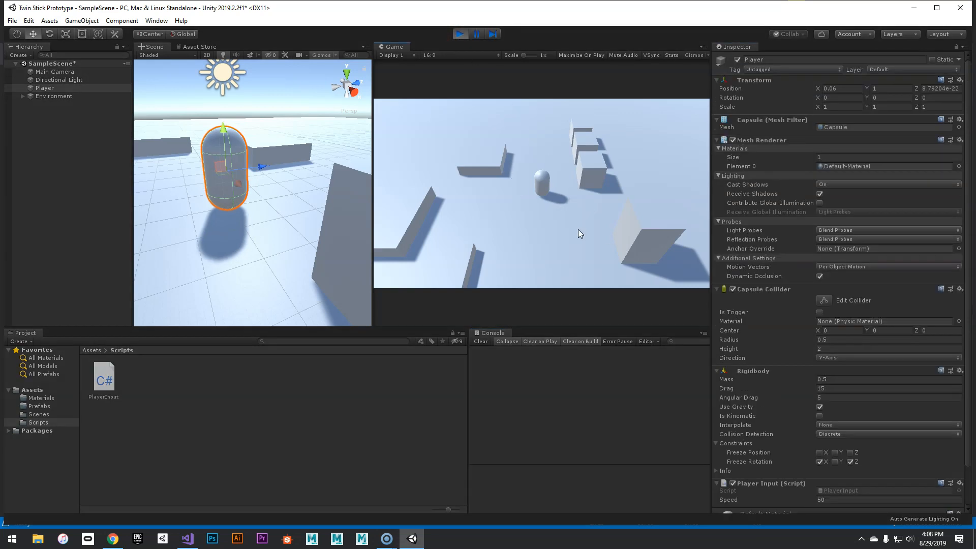
pyautogui.press('s')
pyautogui.press('d')
pyautogui.press('w')
pyautogui.press('a')
pyautogui.press('d')
pyautogui.press('a')
pyautogui.press('s')
pyautogui.press('s')
pyautogui.press('w')
pyautogui.press('d')
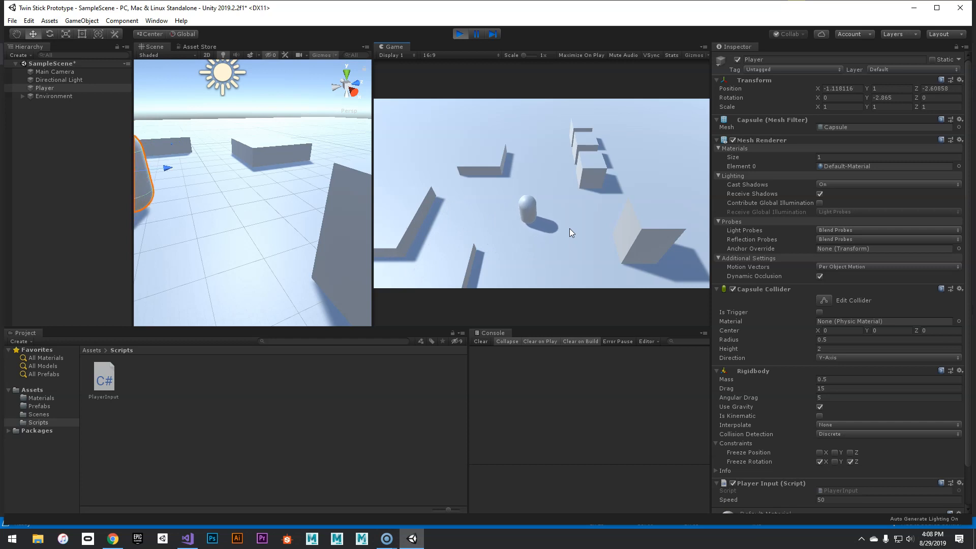
pyautogui.hotkey('ctrl', 'p')
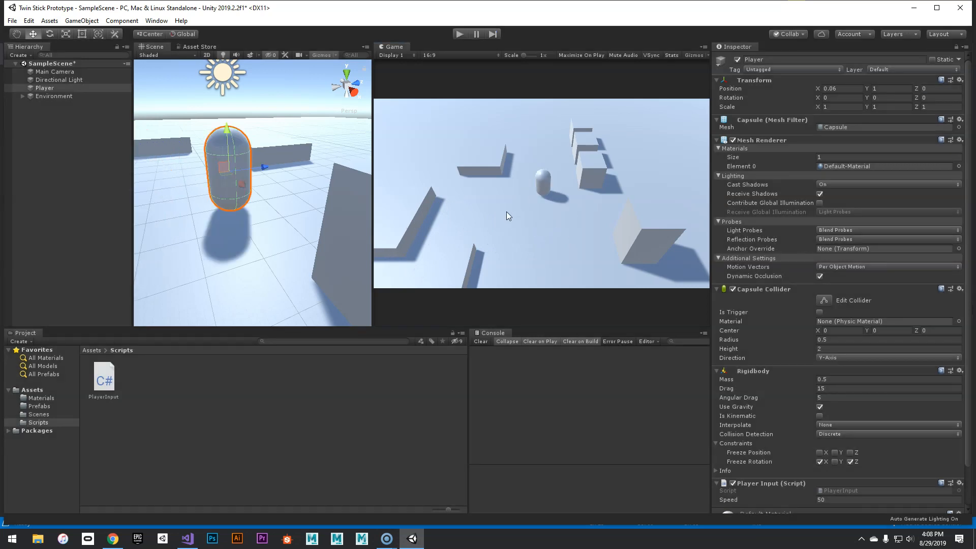